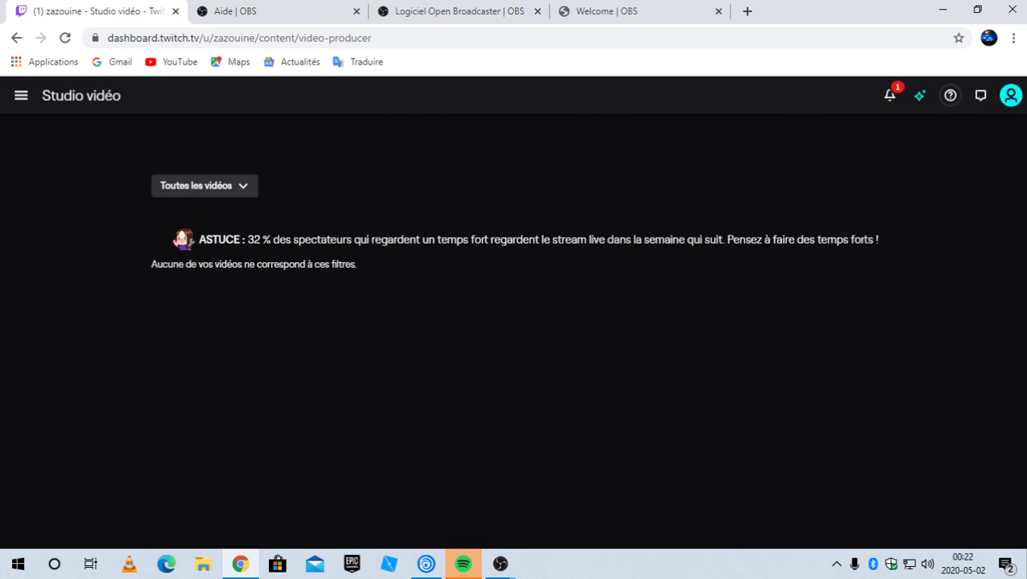
Return from the video studio to the Twitch home page, view the account's own channel page, and go back home
click(1011, 96)
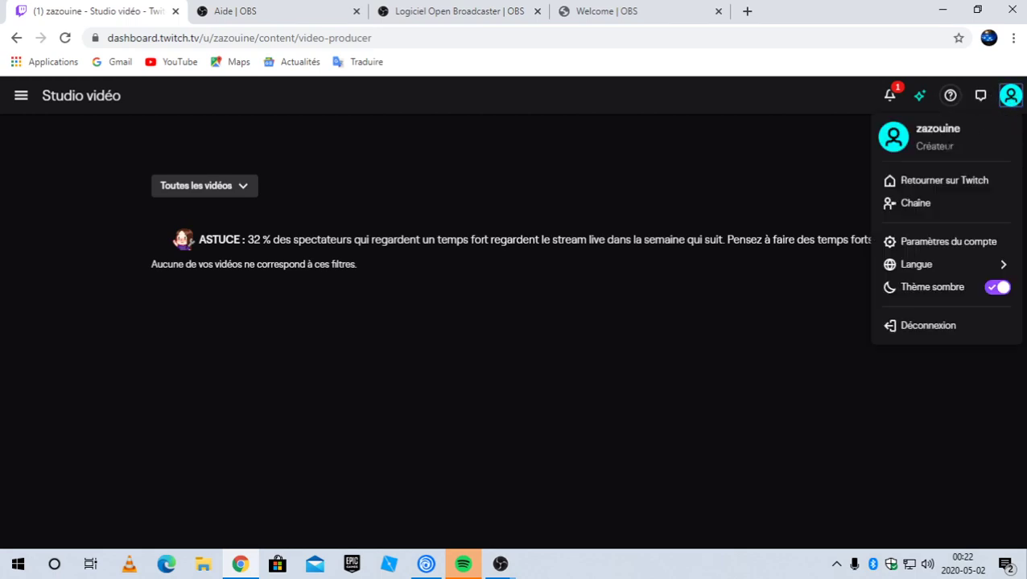
click(916, 186)
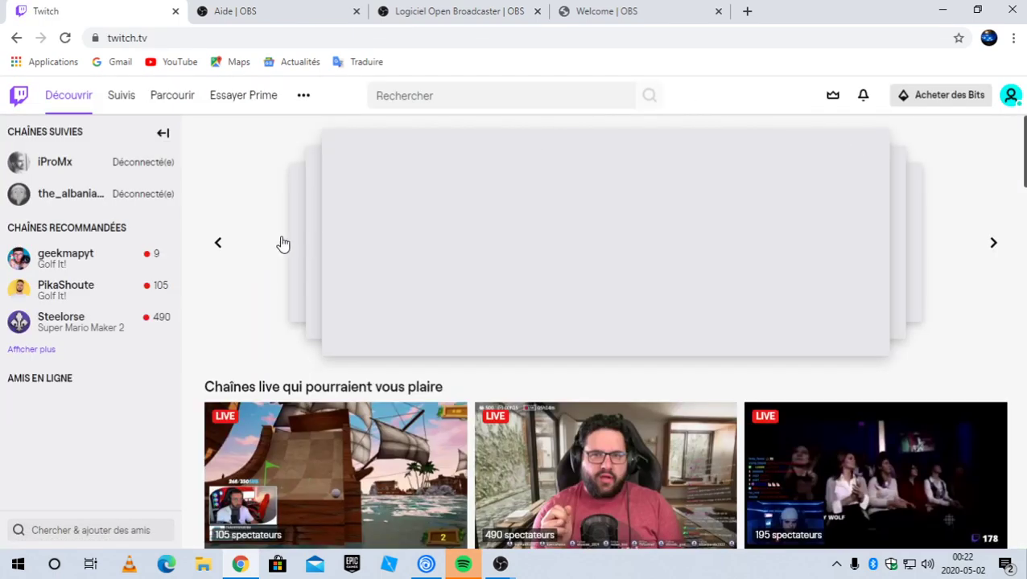
scroll(247, 265, down, 1)
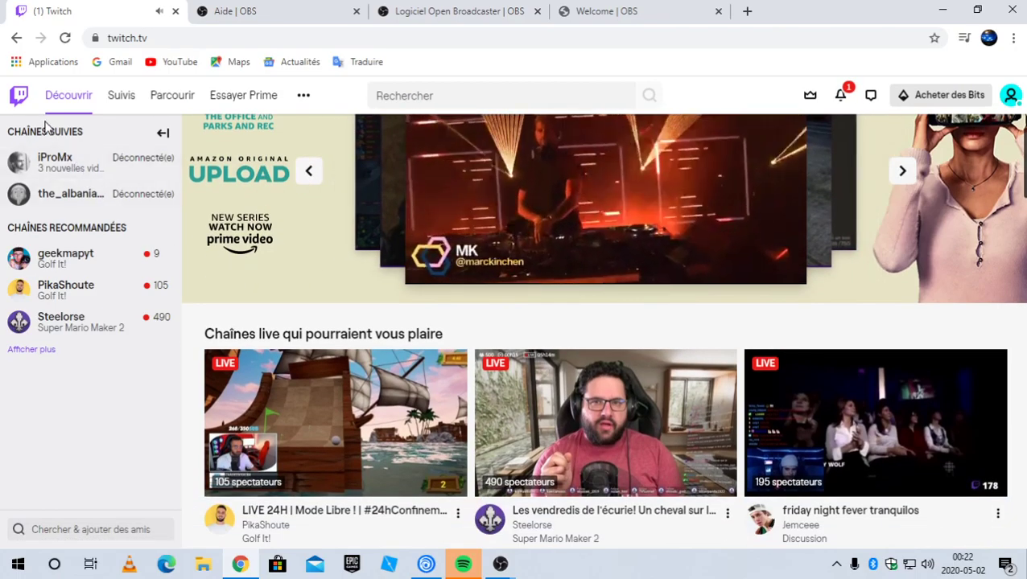
click(303, 95)
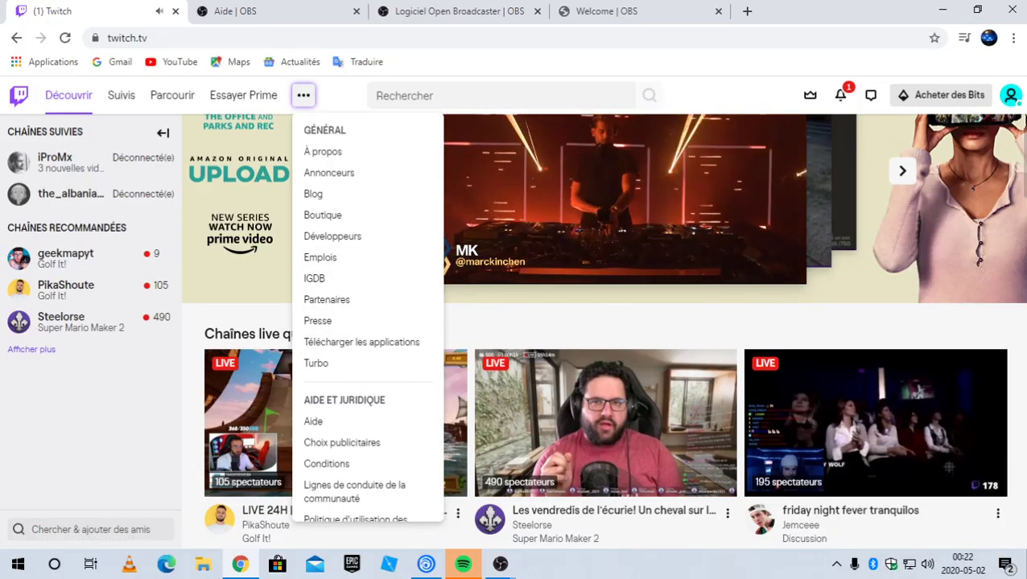
click(1009, 97)
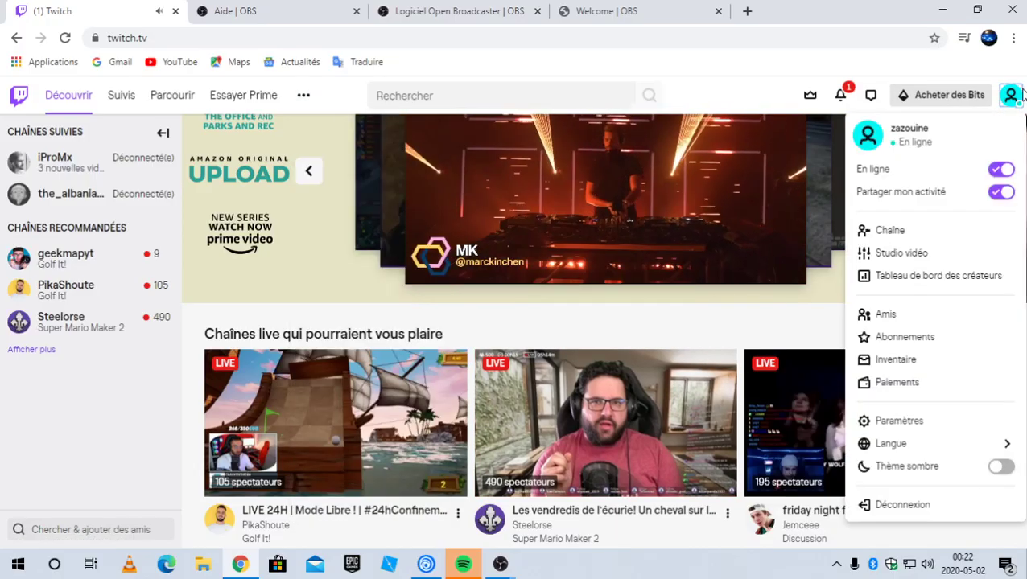
click(947, 229)
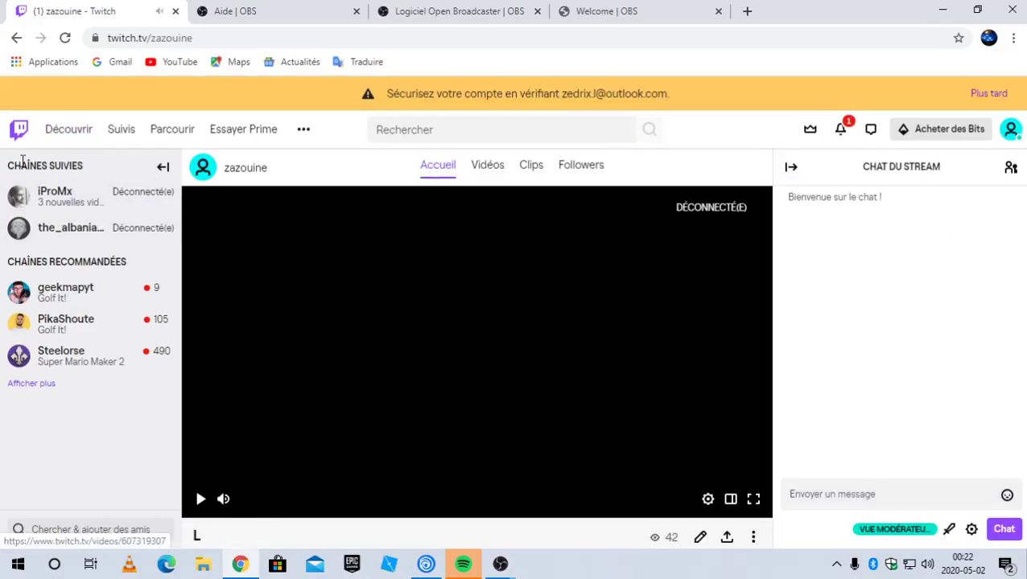
click(18, 128)
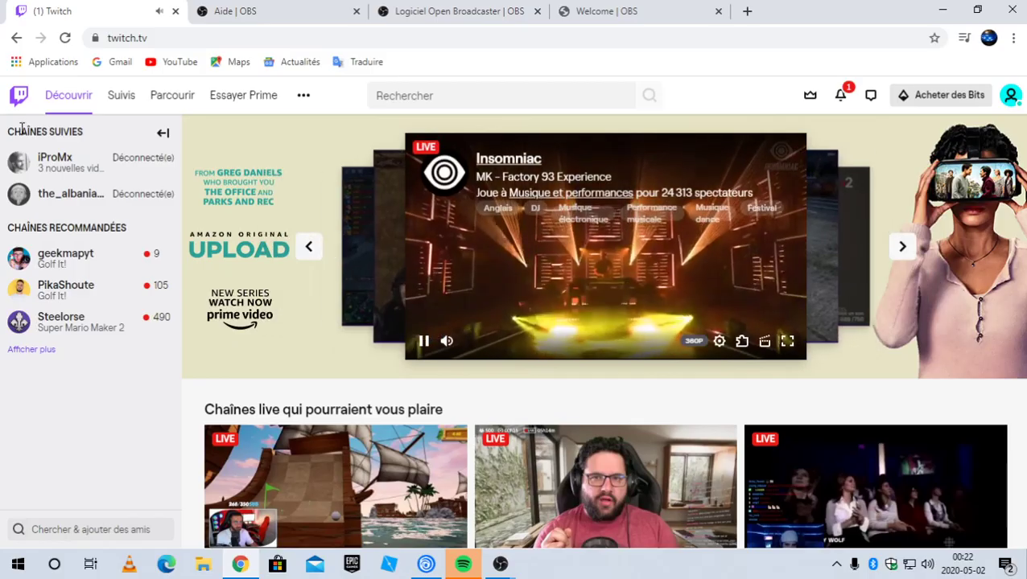
click(483, 202)
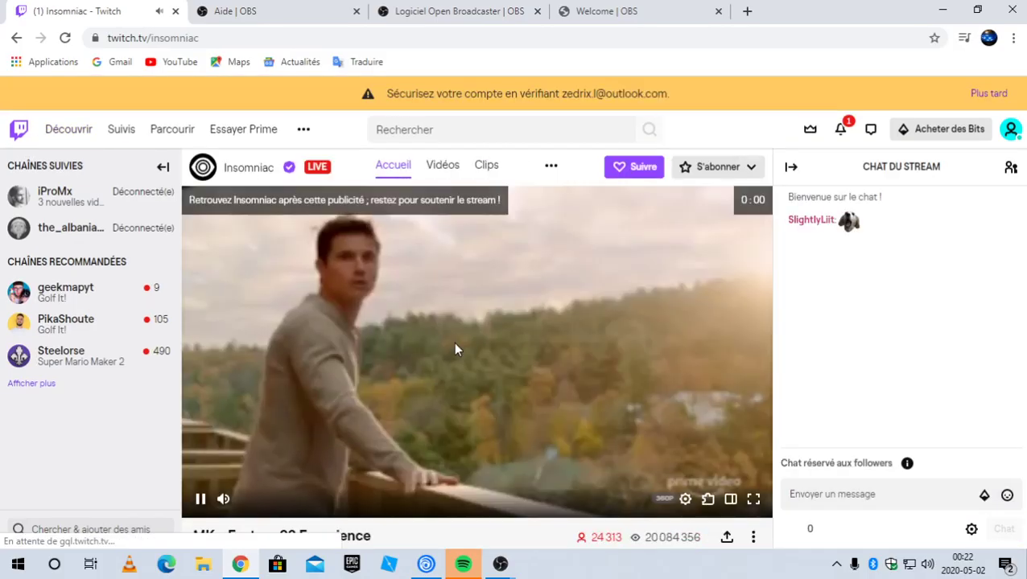
click(453, 338)
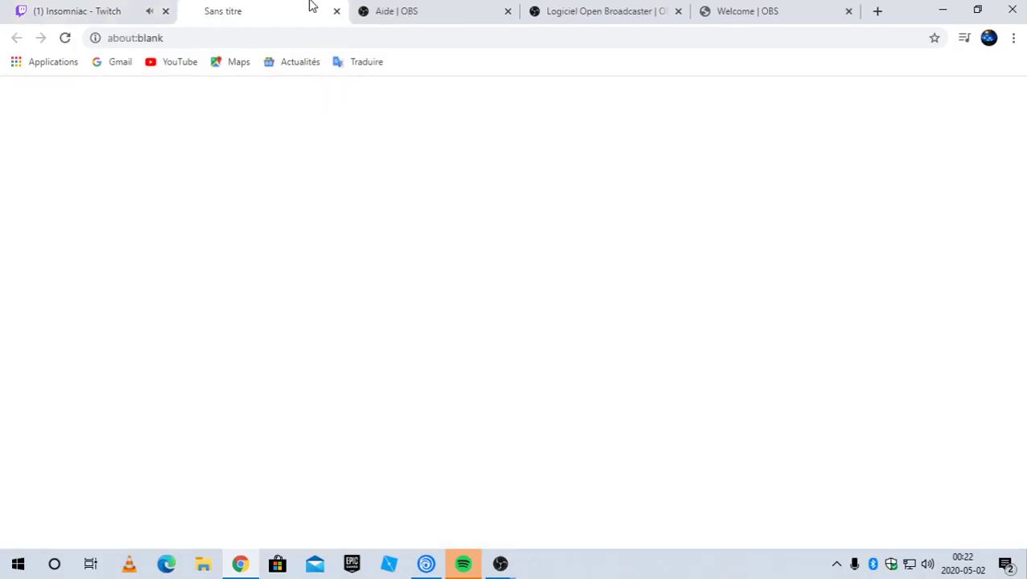
click(336, 12)
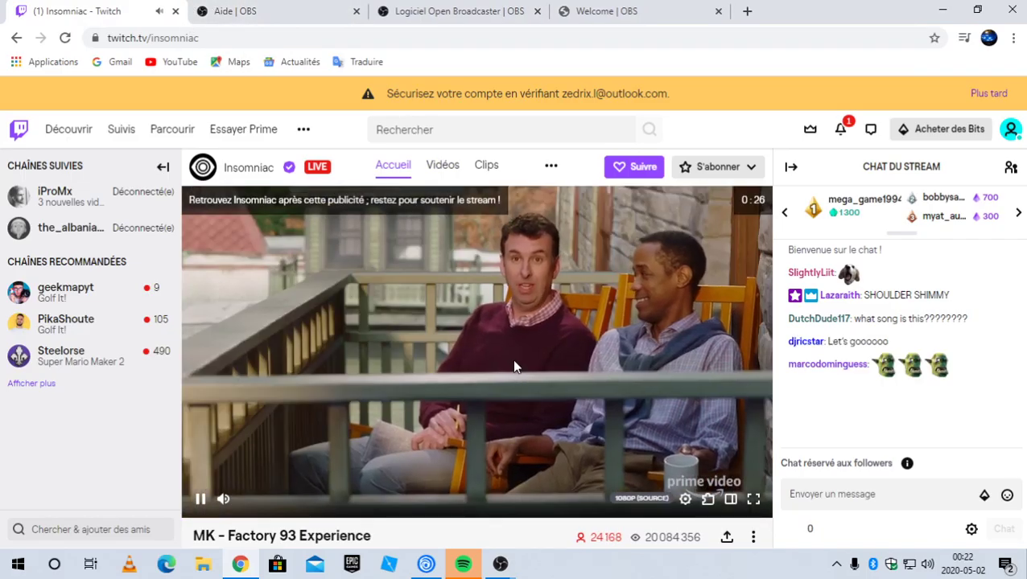
click(512, 359)
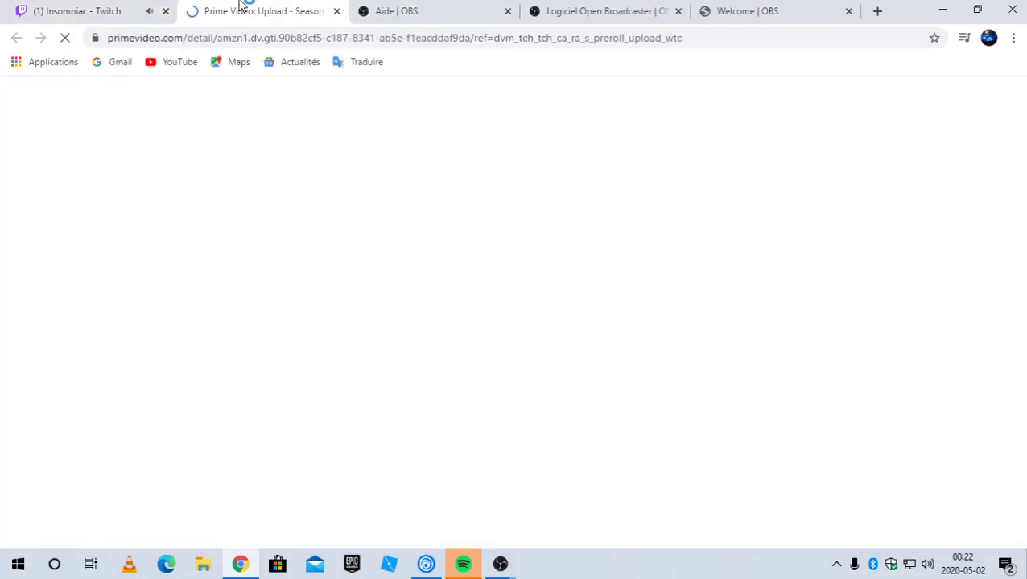
click(336, 11)
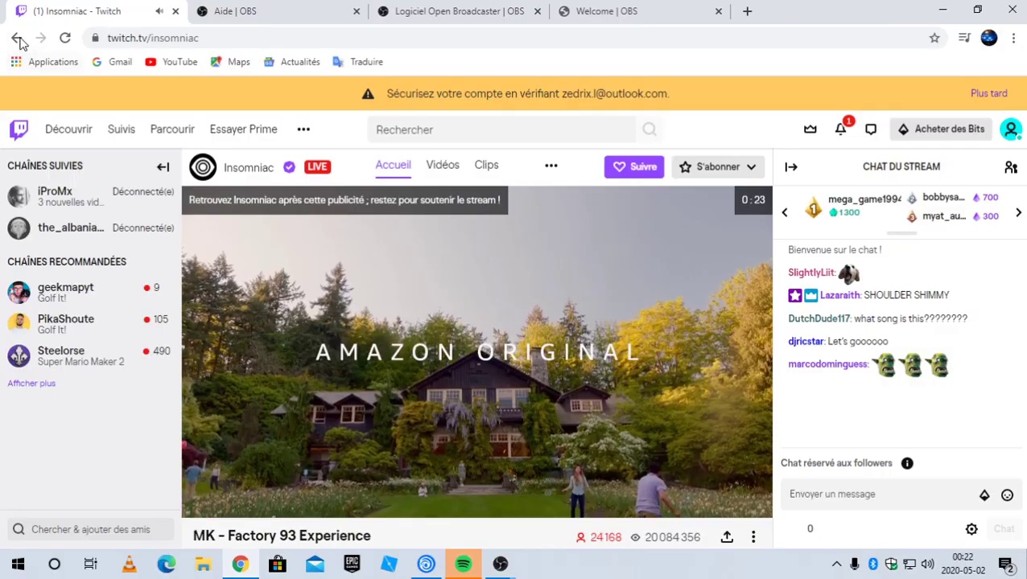
click(18, 38)
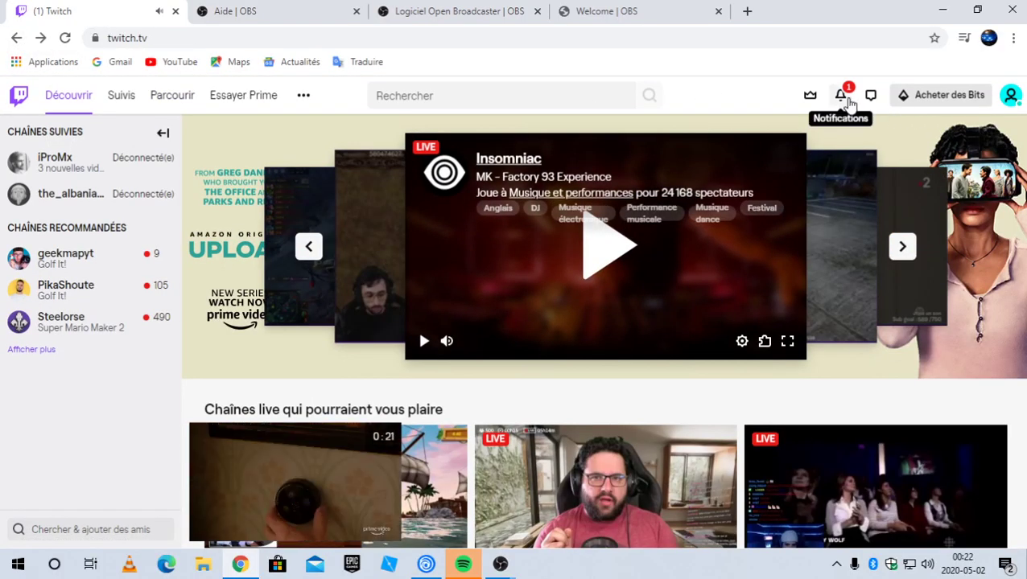
Check the Twitch notifications, close them, and open the account's profile settings
click(842, 96)
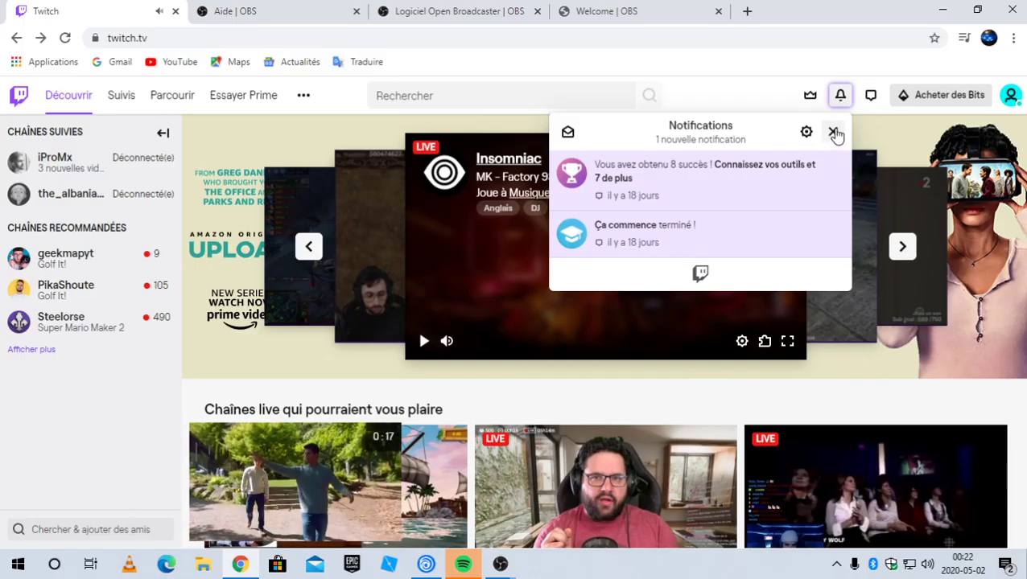
click(834, 133)
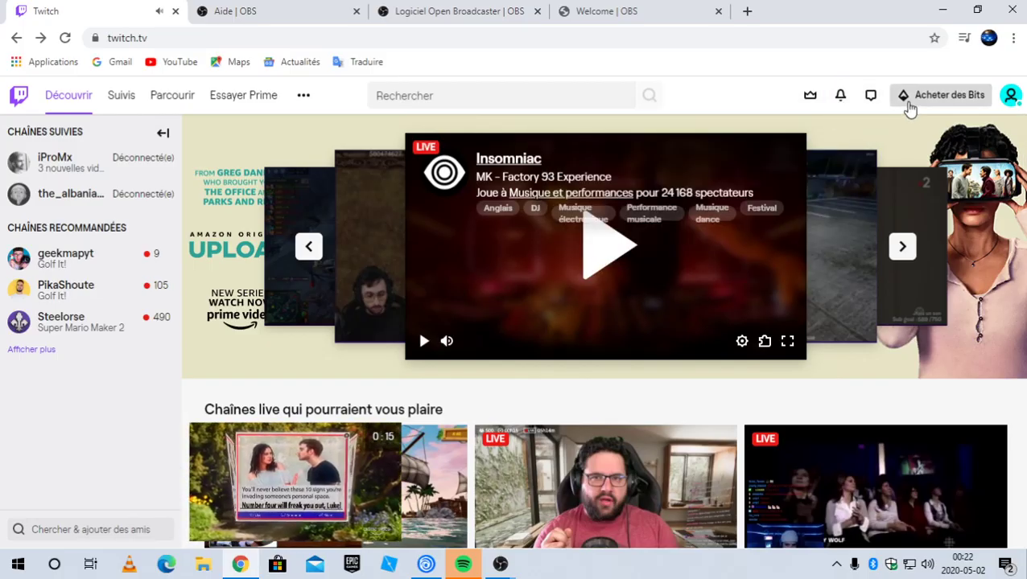
click(1010, 101)
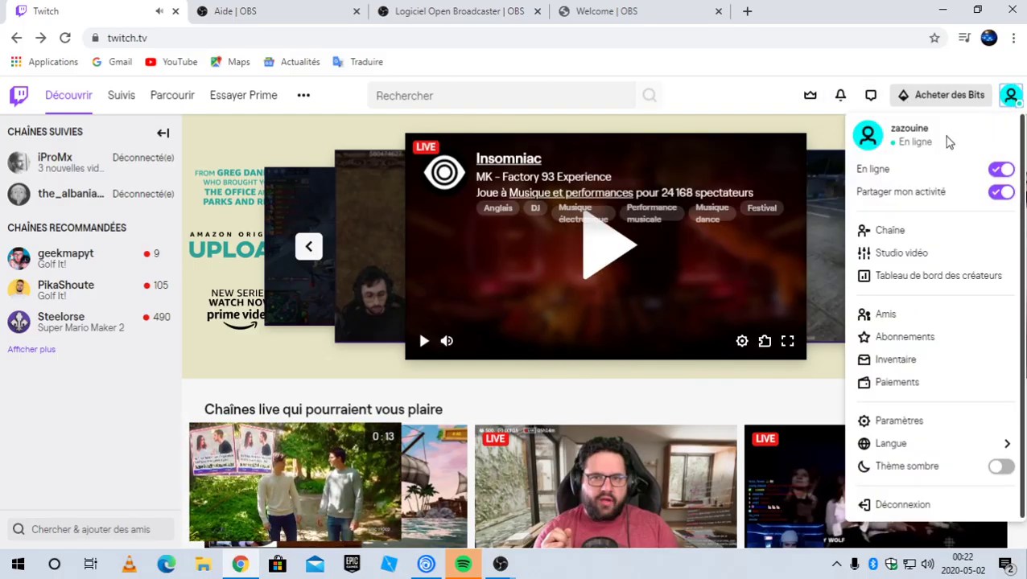
click(887, 139)
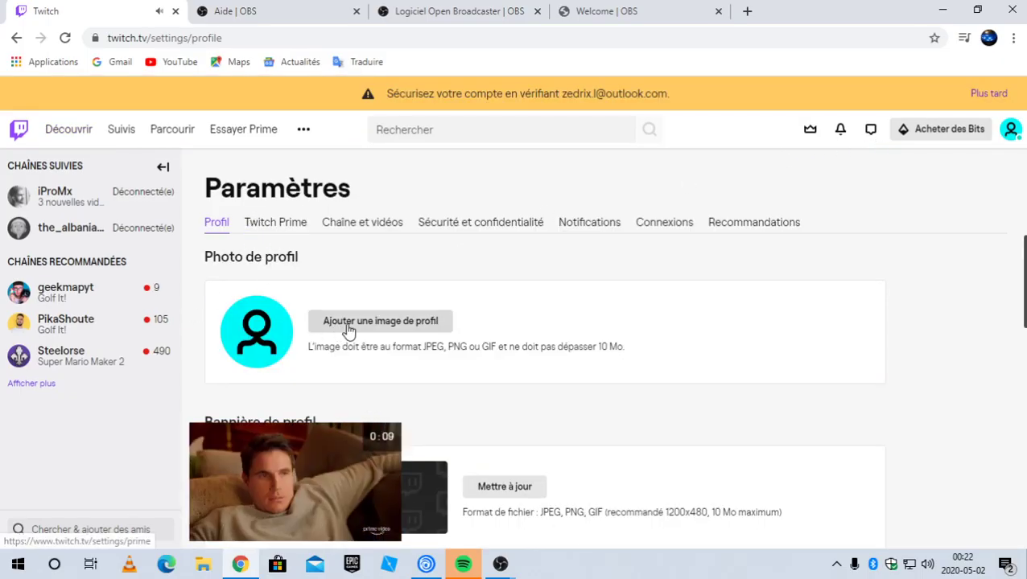
Dismiss the floating Insomniac player and examine the profile banner, display name, bio and account deactivation settings
scroll(348, 338, down, 2)
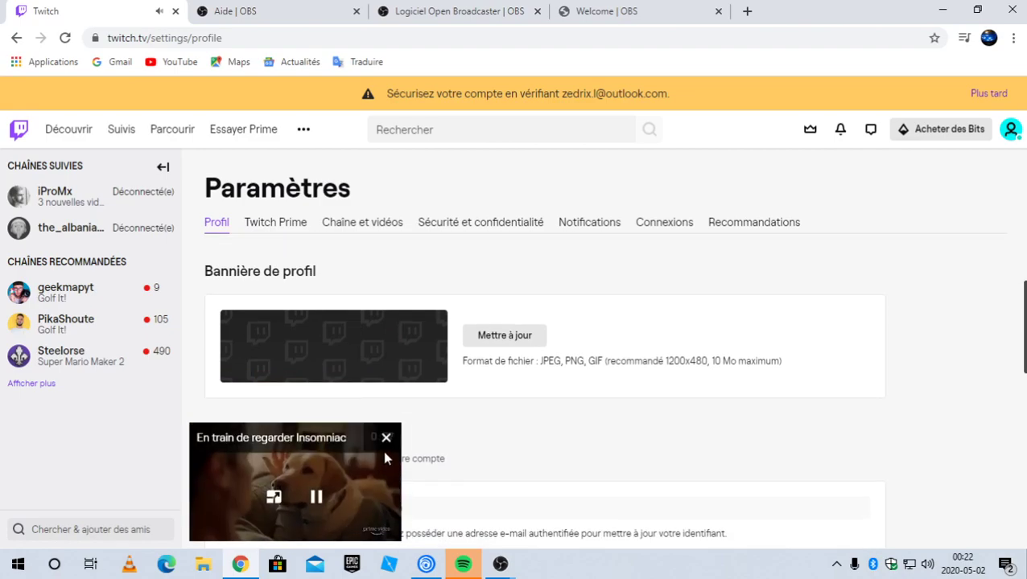
click(386, 438)
scroll(408, 402, down, 4)
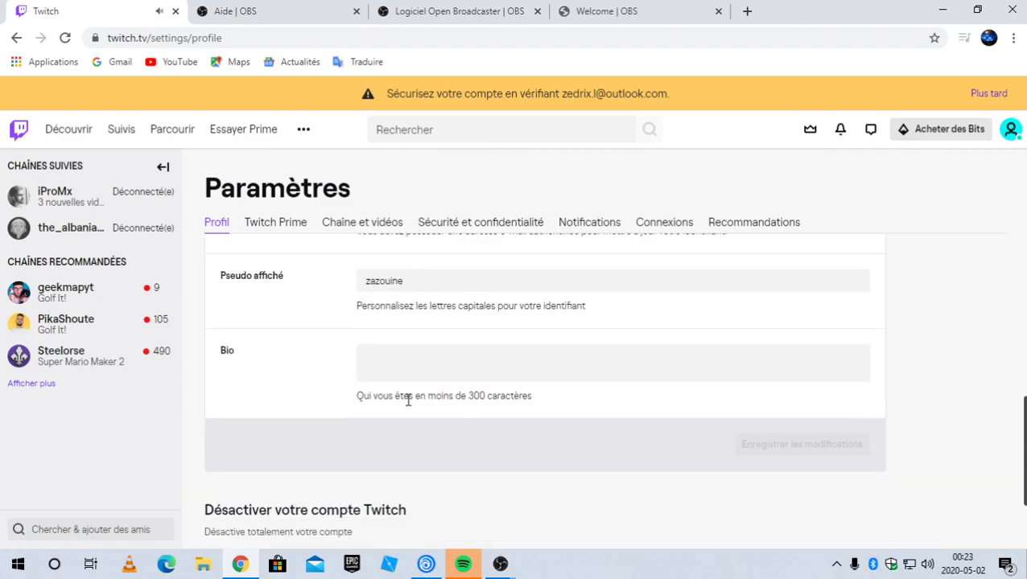
scroll(408, 403, down, 1)
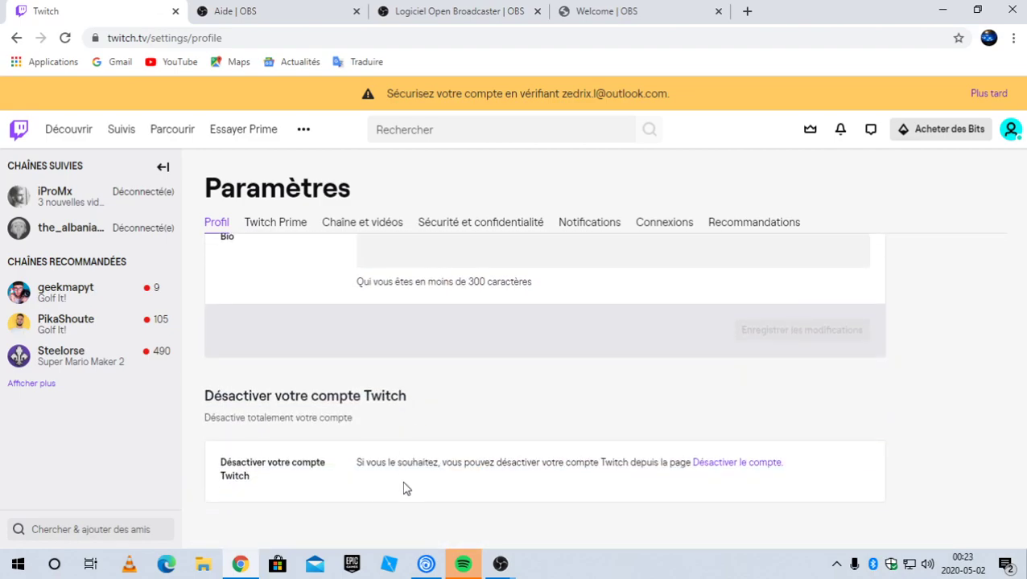
scroll(362, 475, up, 10)
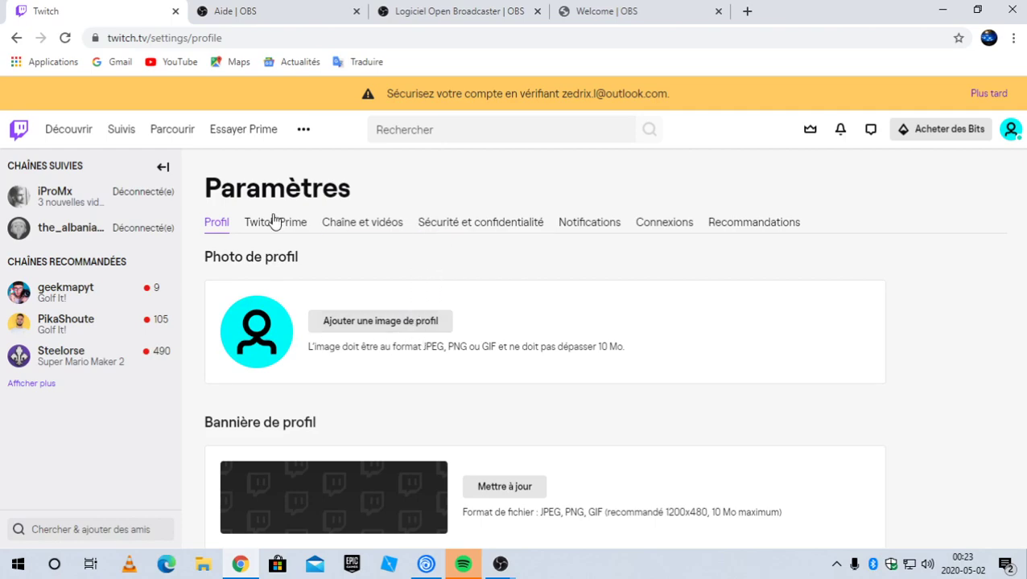
Open the Chaîne et vidéos settings and examine the permissions, profile banner, profile details and dominant colour sections
click(369, 232)
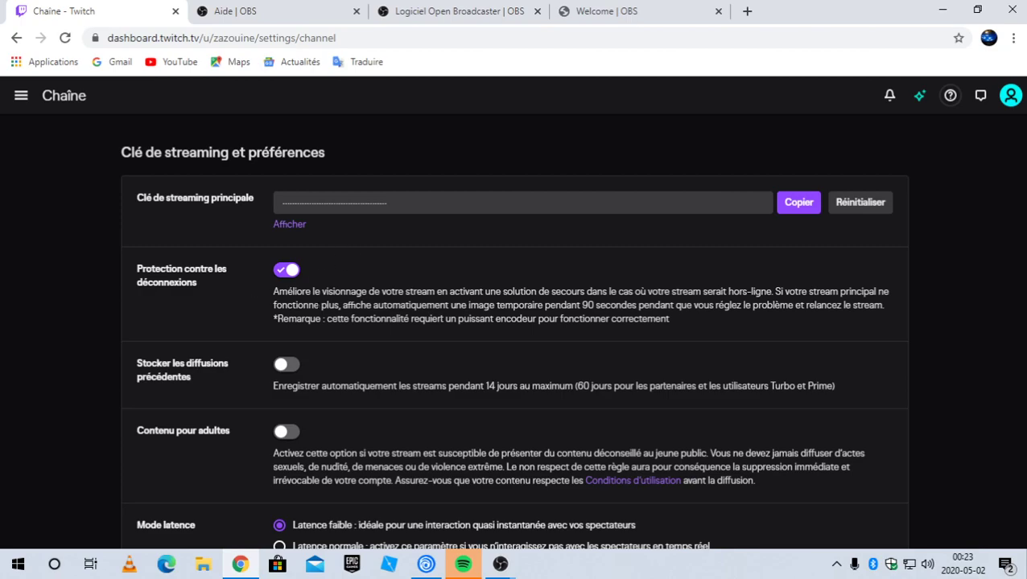
scroll(317, 317, down, 8)
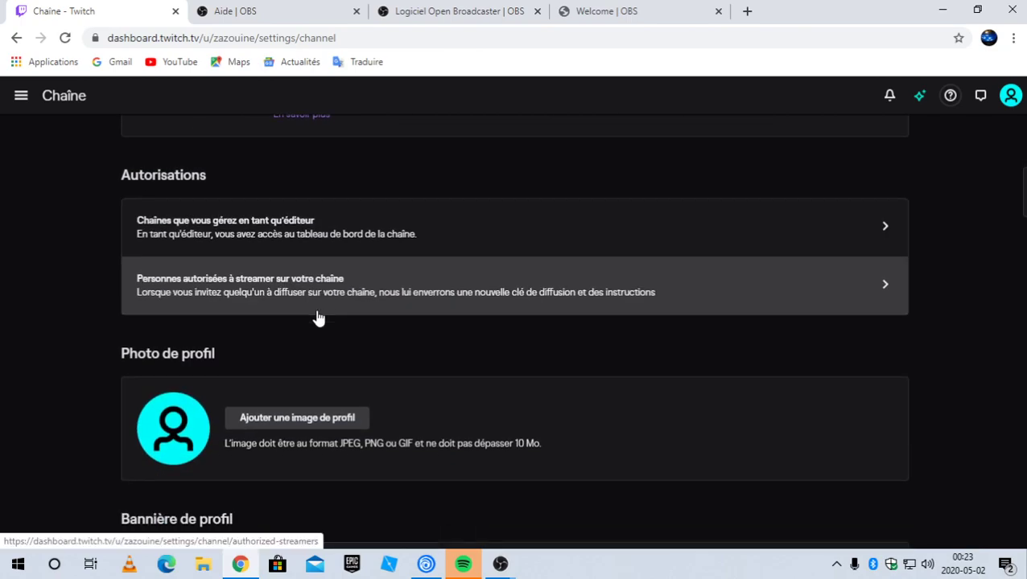
scroll(317, 316, down, 5)
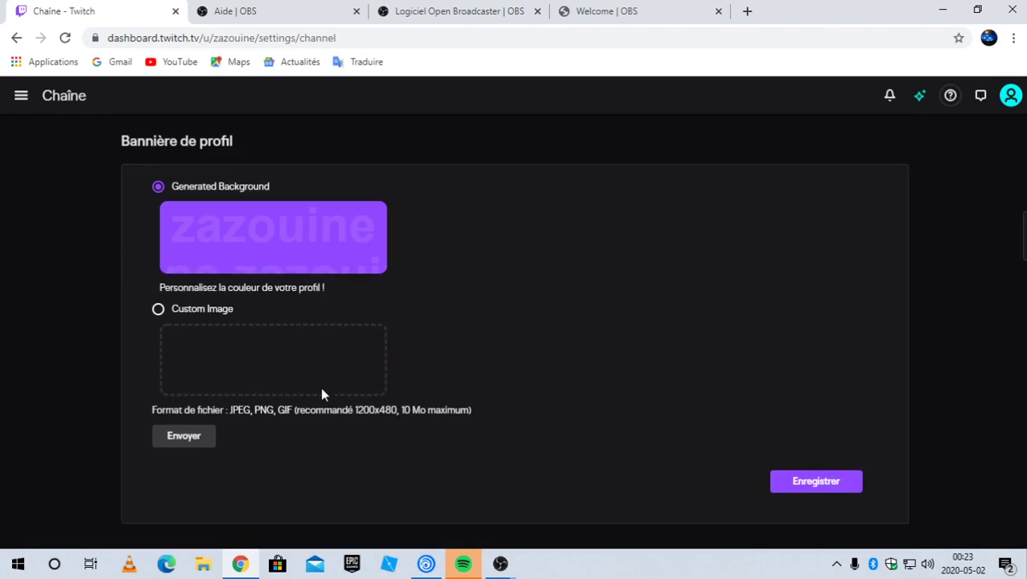
scroll(322, 394, down, 4)
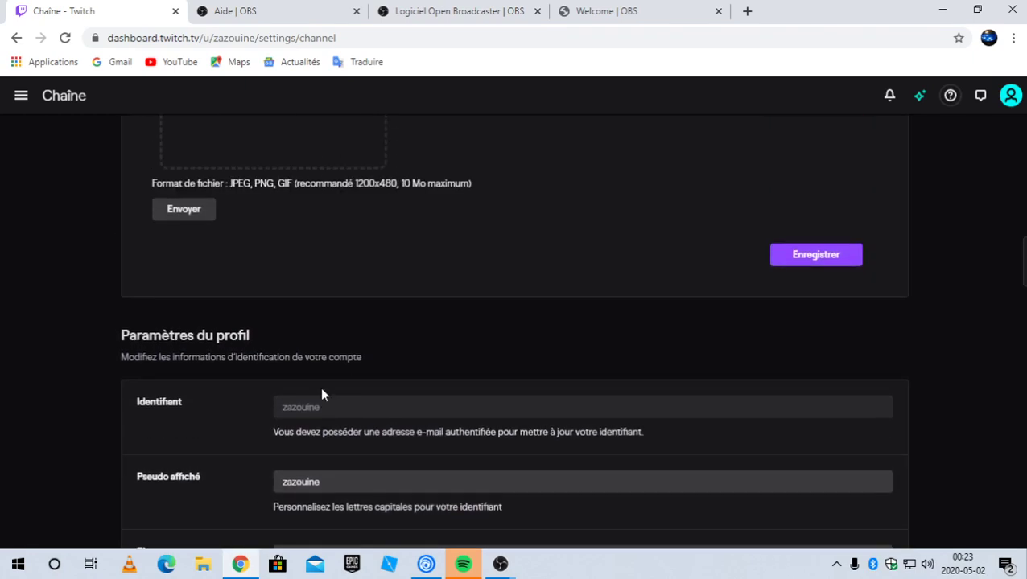
scroll(321, 394, down, 6)
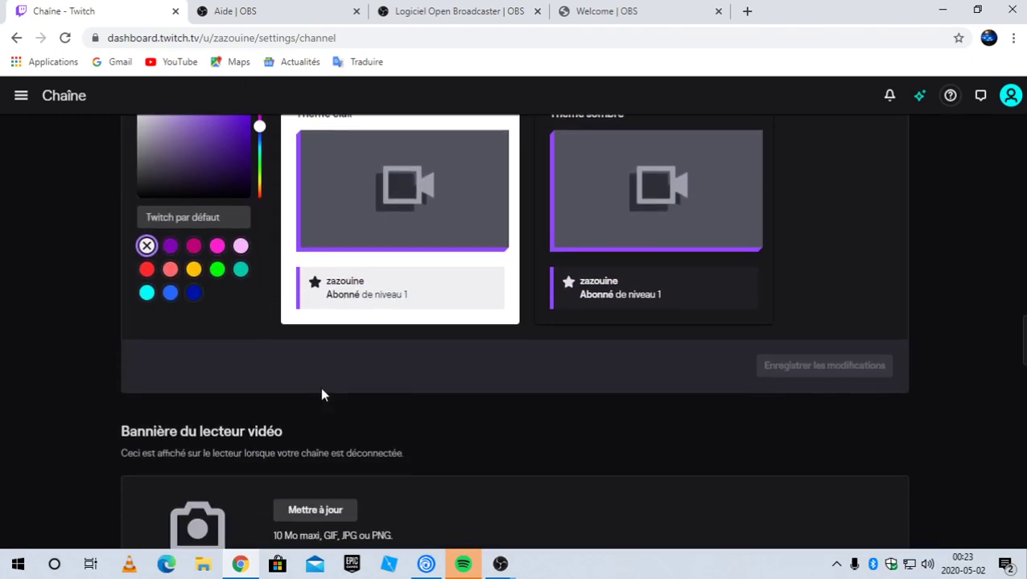
scroll(320, 395, up, 1)
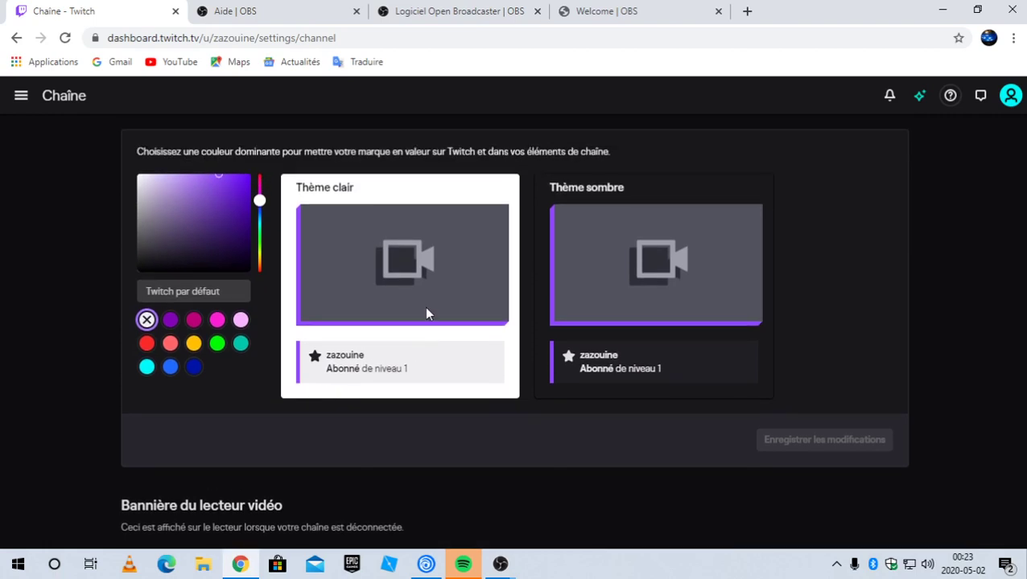
scroll(429, 314, down, 2)
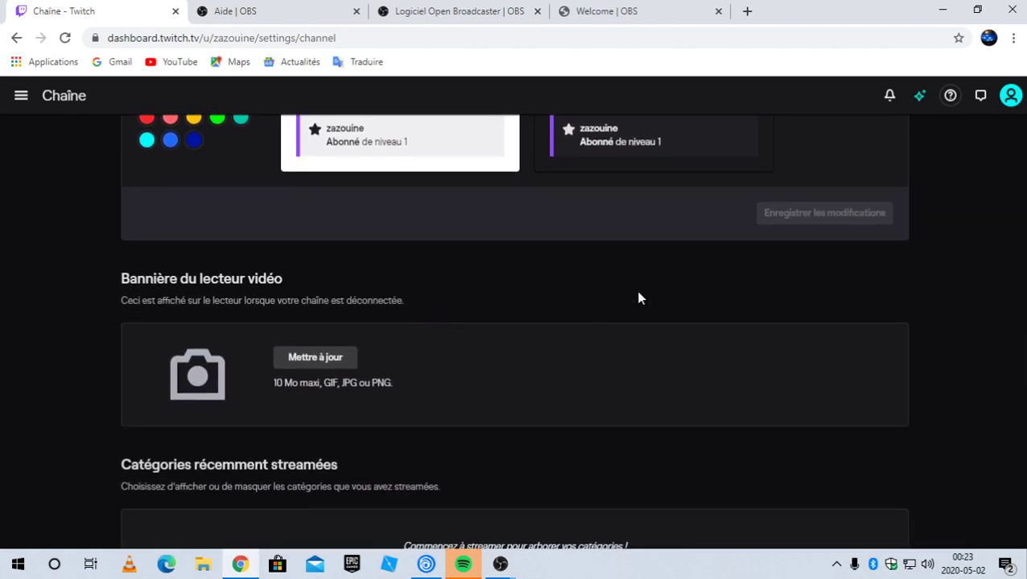
Try the magenta and dark blue swatches, set the channel's dominant colour to cyan #00FAFA, and save the changes
scroll(468, 288, up, 2)
click(194, 244)
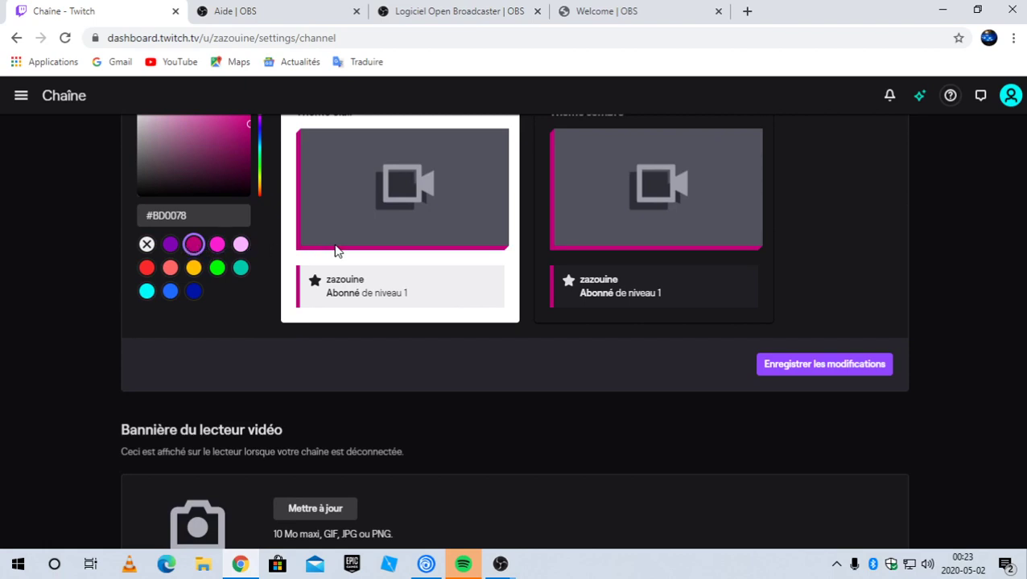
click(194, 291)
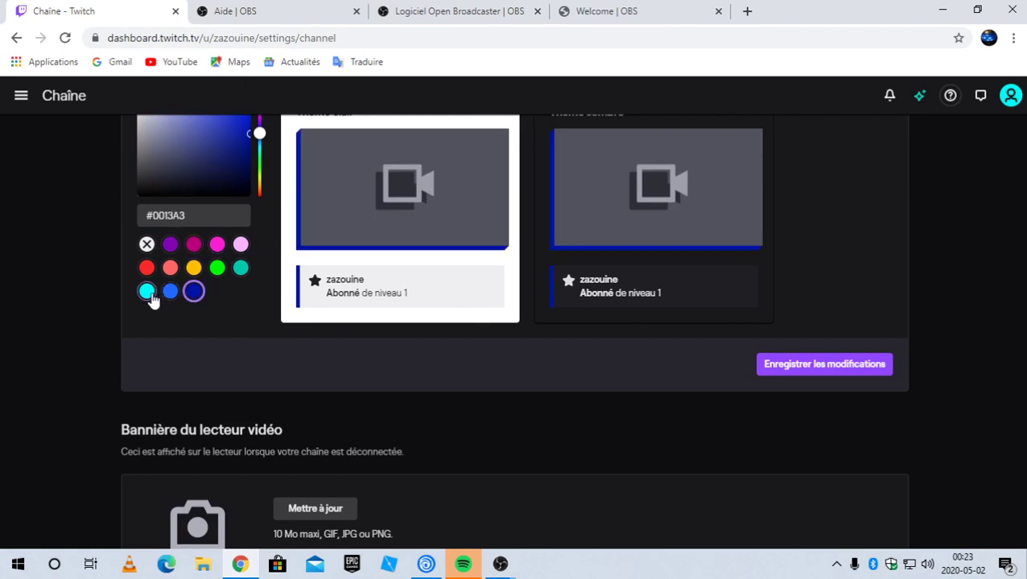
click(146, 291)
click(808, 368)
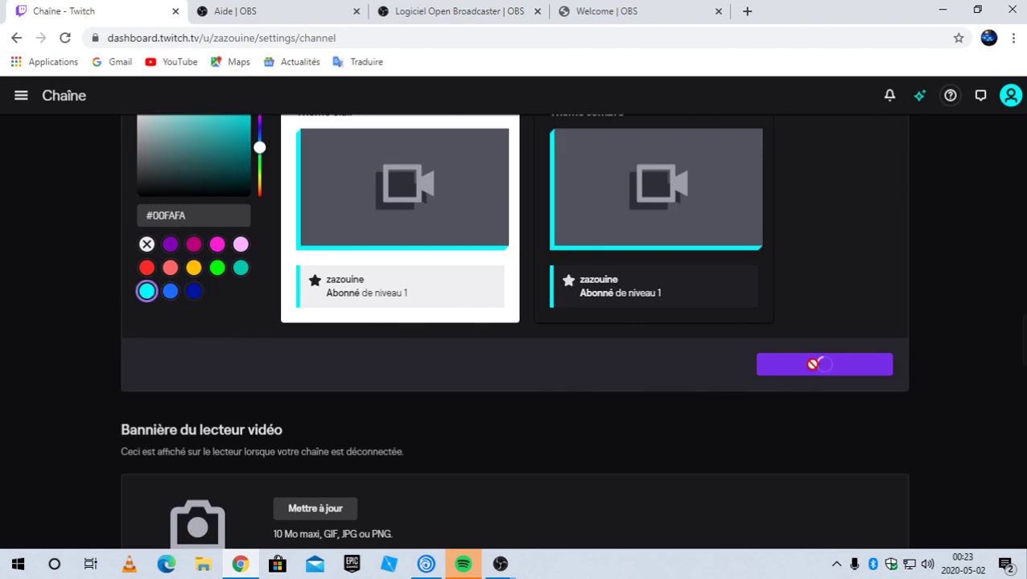
Open the form for adding a stream to the Programme de stream schedule in the channel settings
scroll(724, 360, down, 1)
scroll(724, 361, down, 5)
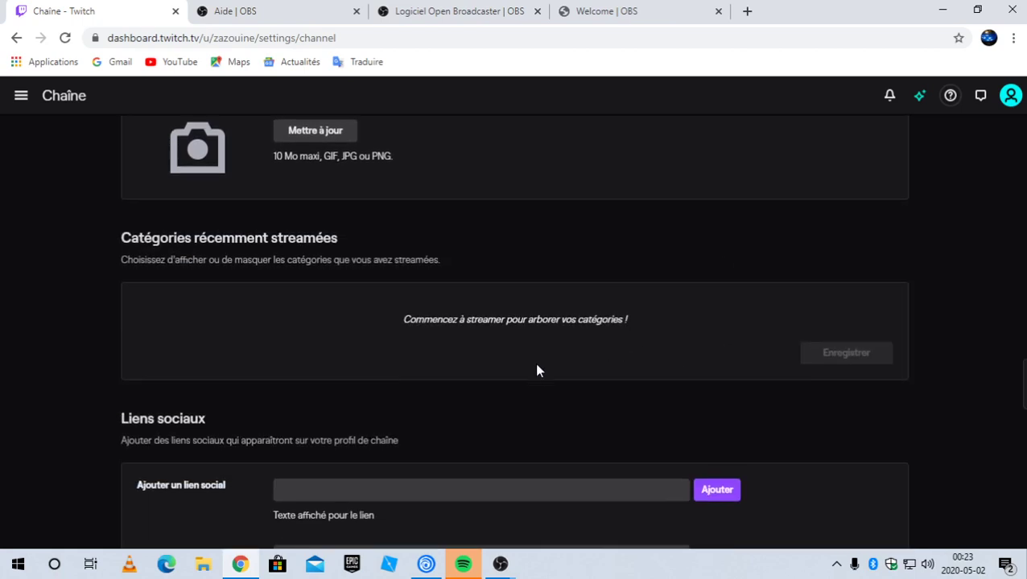
scroll(402, 451, down, 1)
scroll(371, 415, up, 3)
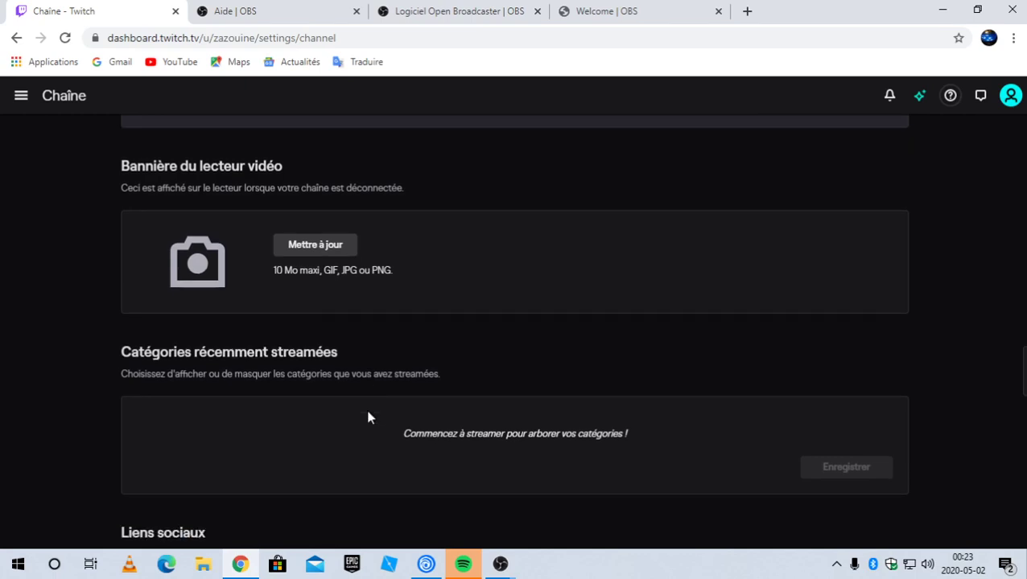
scroll(368, 416, down, 8)
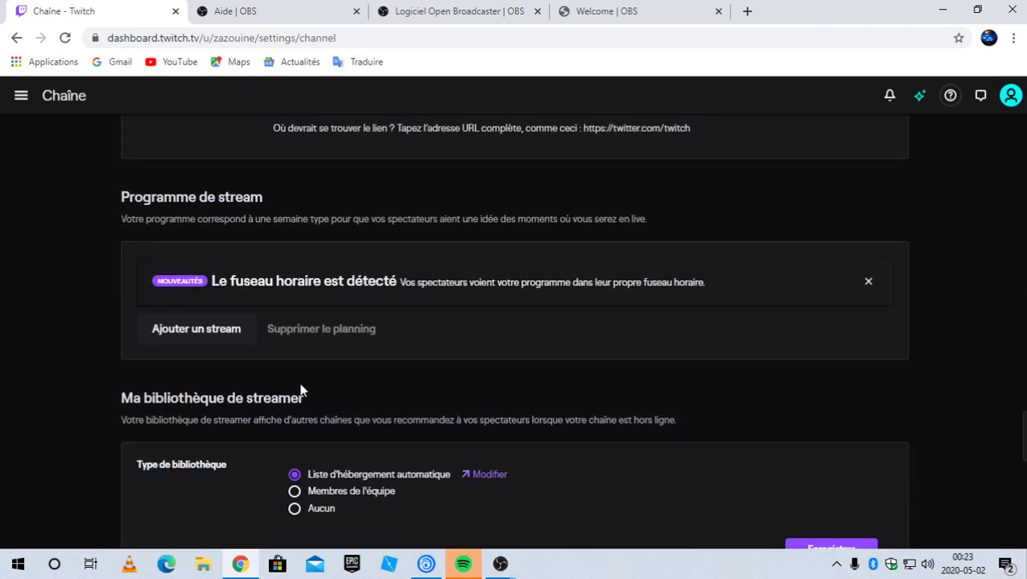
click(239, 342)
scroll(322, 378, down, 2)
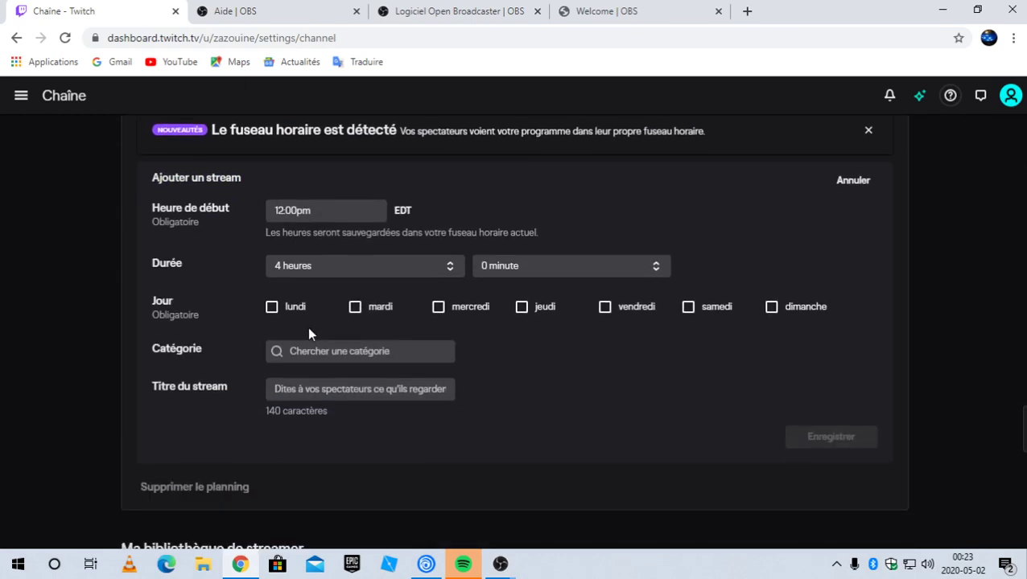
Set the new stream's duration to 4 heures and 45 minutes
click(426, 268)
scroll(378, 371, down, 2)
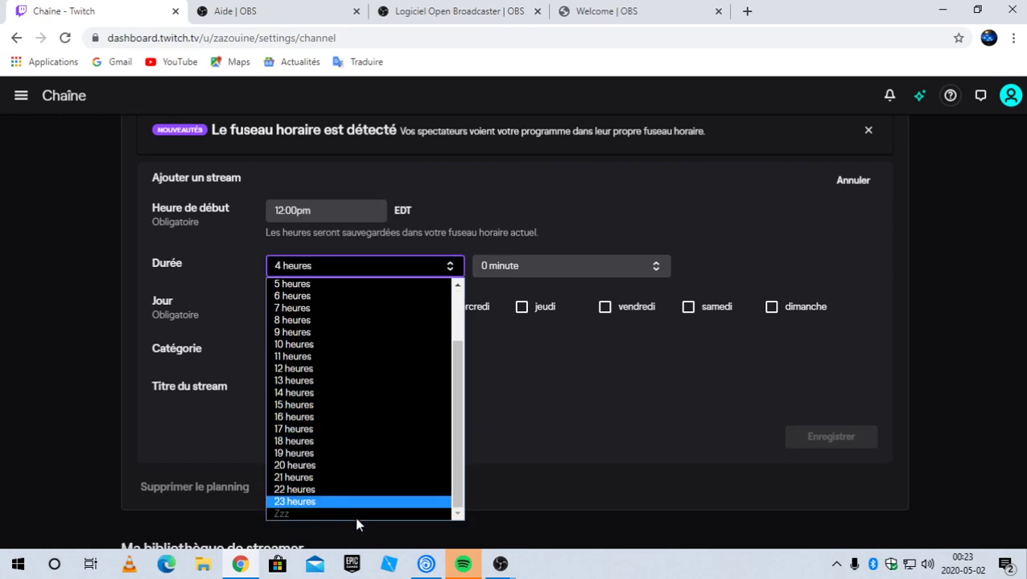
scroll(378, 458, up, 2)
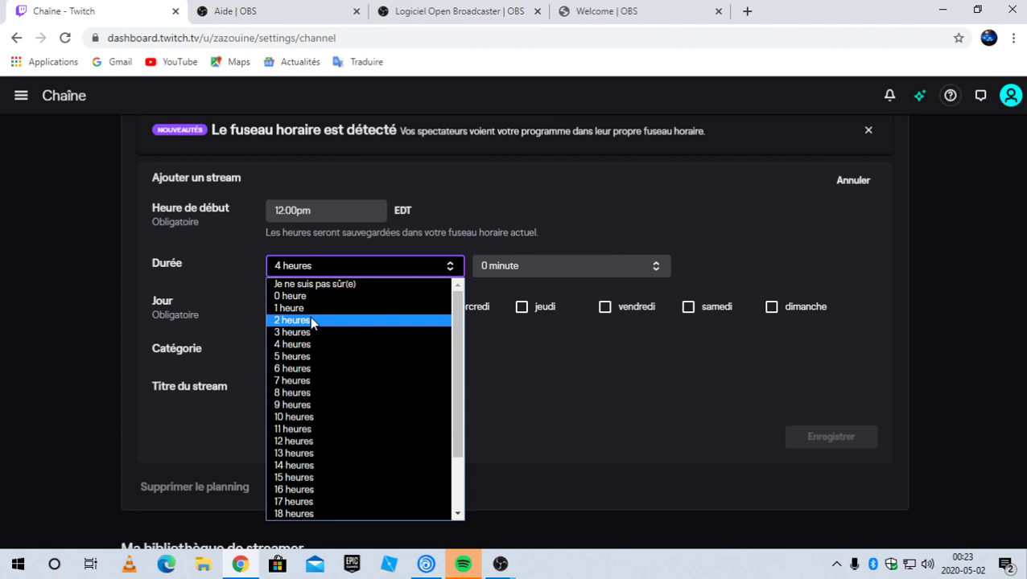
click(300, 345)
click(519, 267)
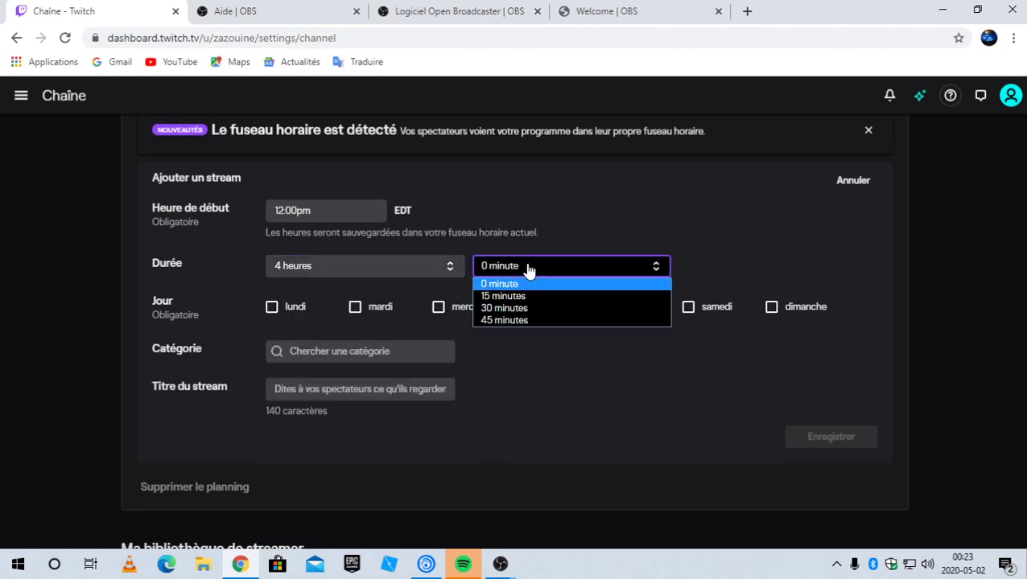
click(513, 319)
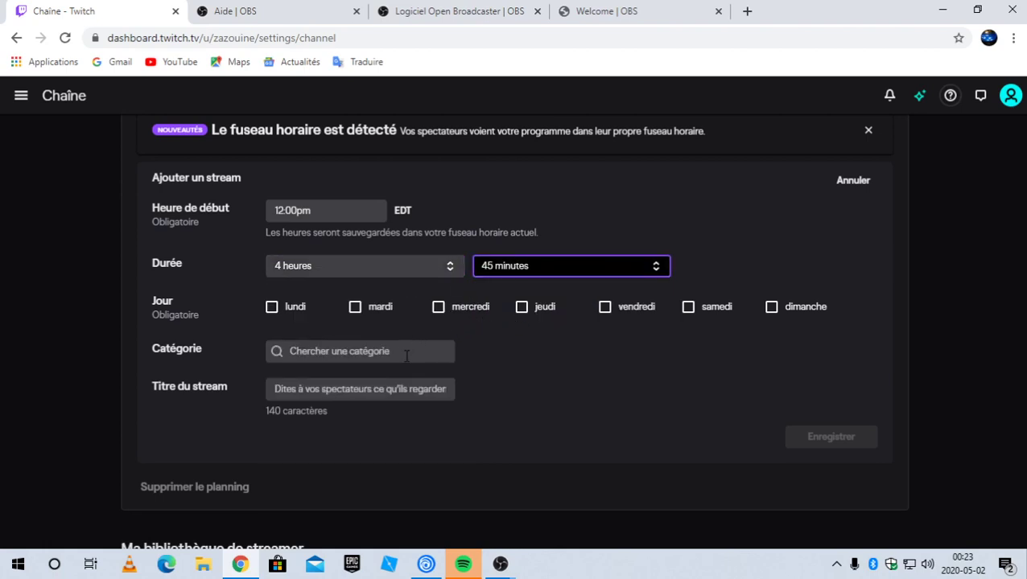
Select samedi and dimanche as the days for the new stream
click(290, 318)
click(295, 317)
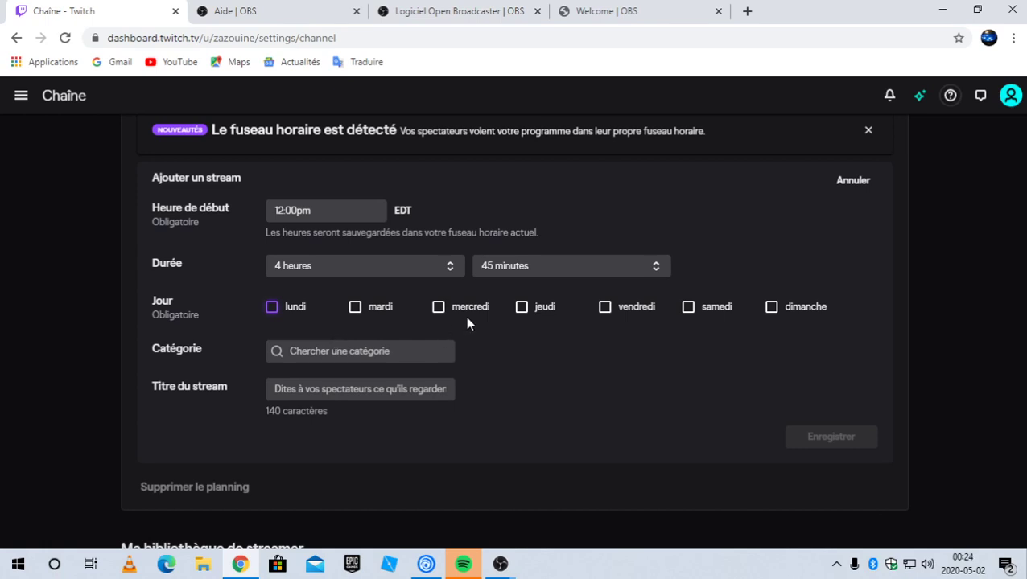
click(695, 309)
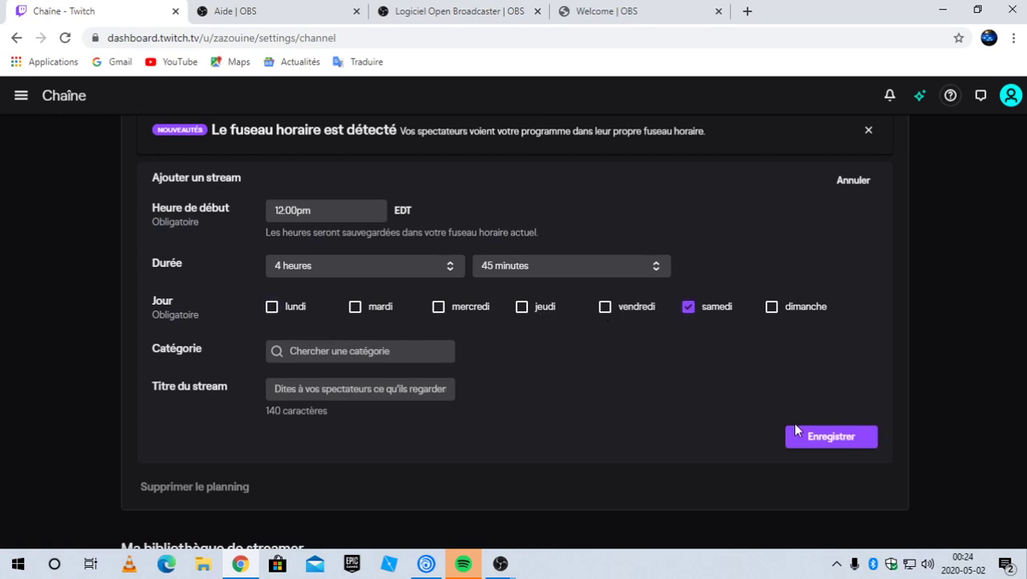
click(774, 312)
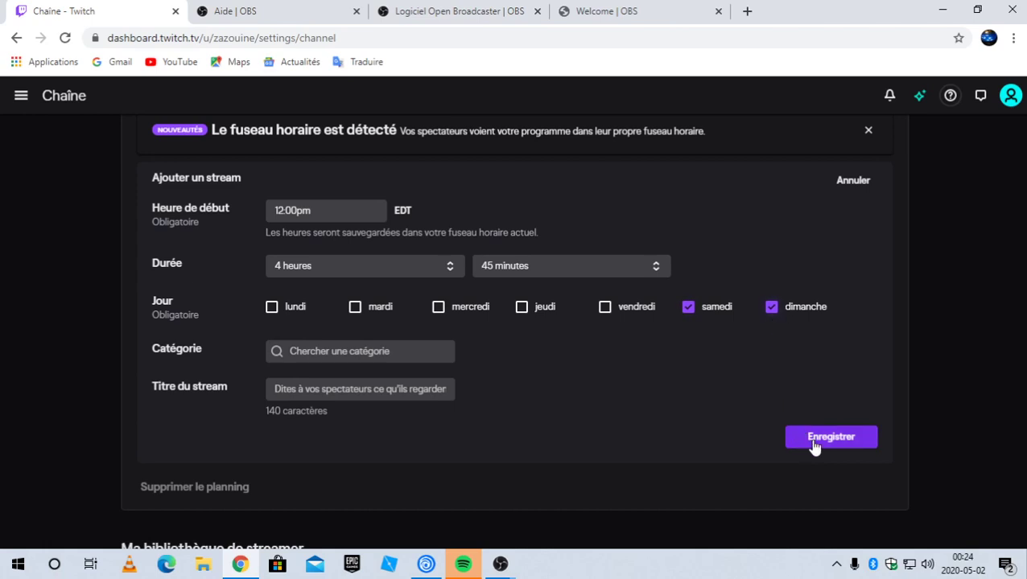
Pick the Gaming Constructor Simulator category, edit its text to "Gaming the crew et fornite", and save the stream
click(353, 351)
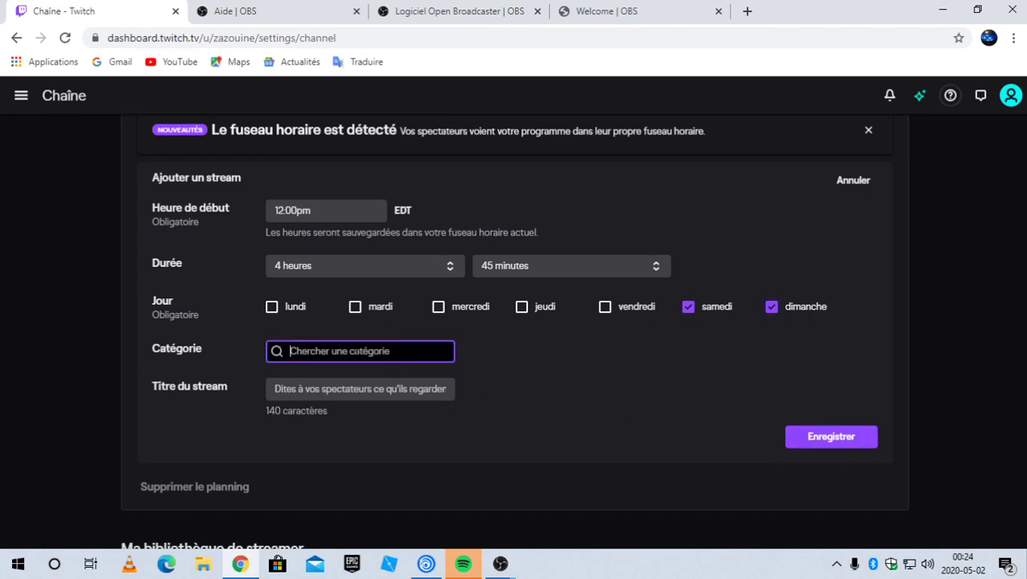
text(gaming)
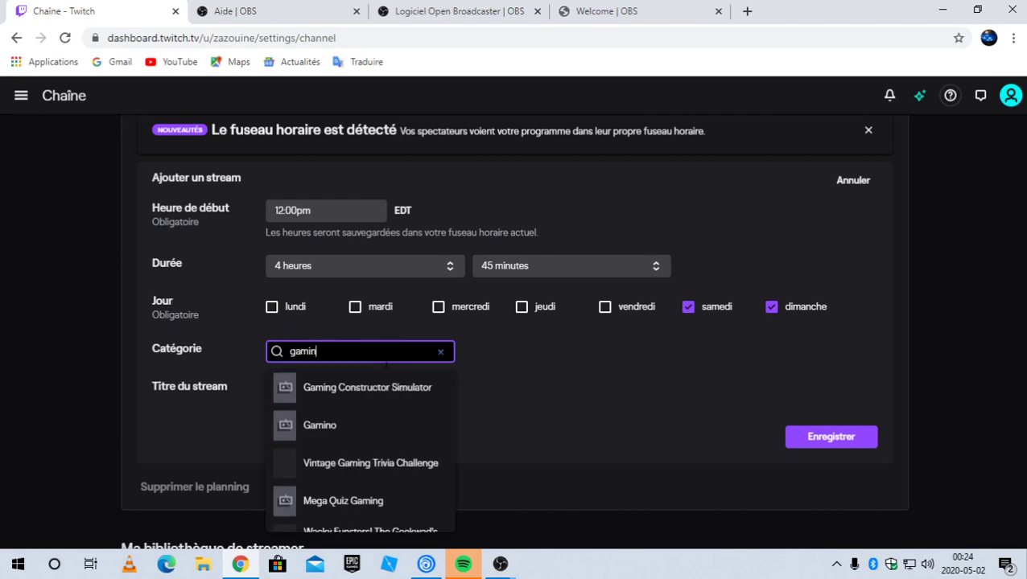
click(415, 389)
drag(420, 357, 338, 352)
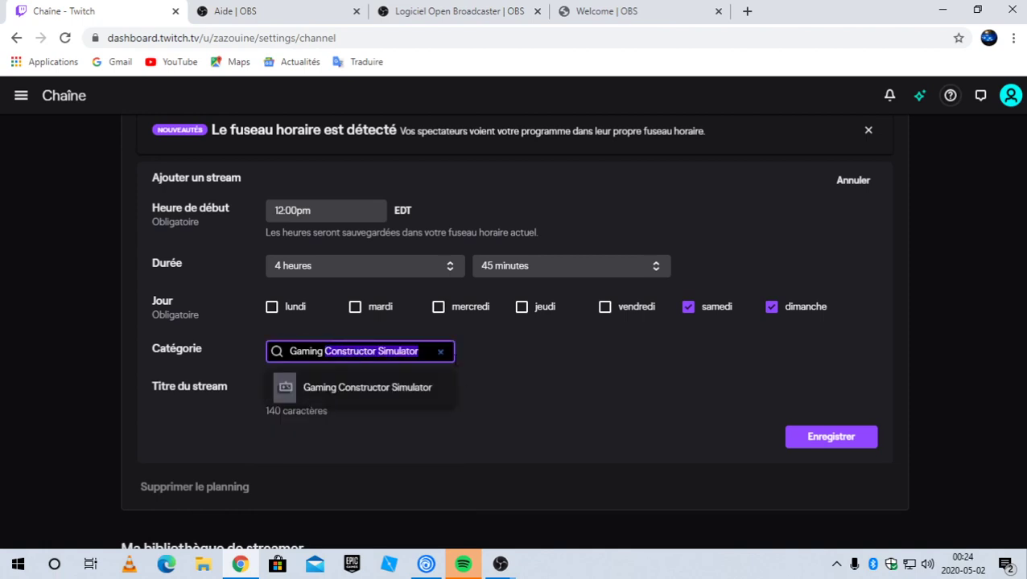
text(f)
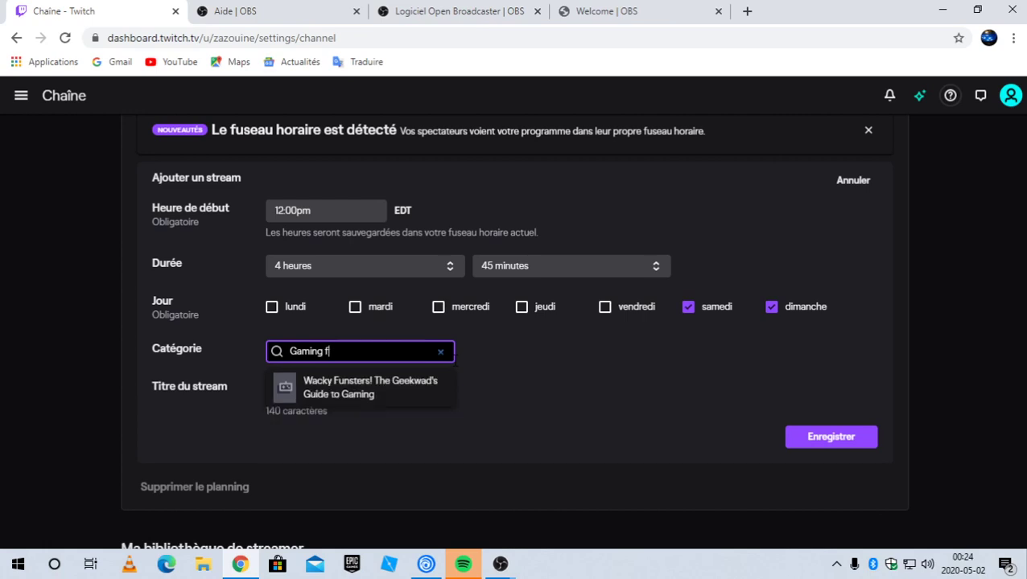
key(BackSpace)
text(the crew et fornite)
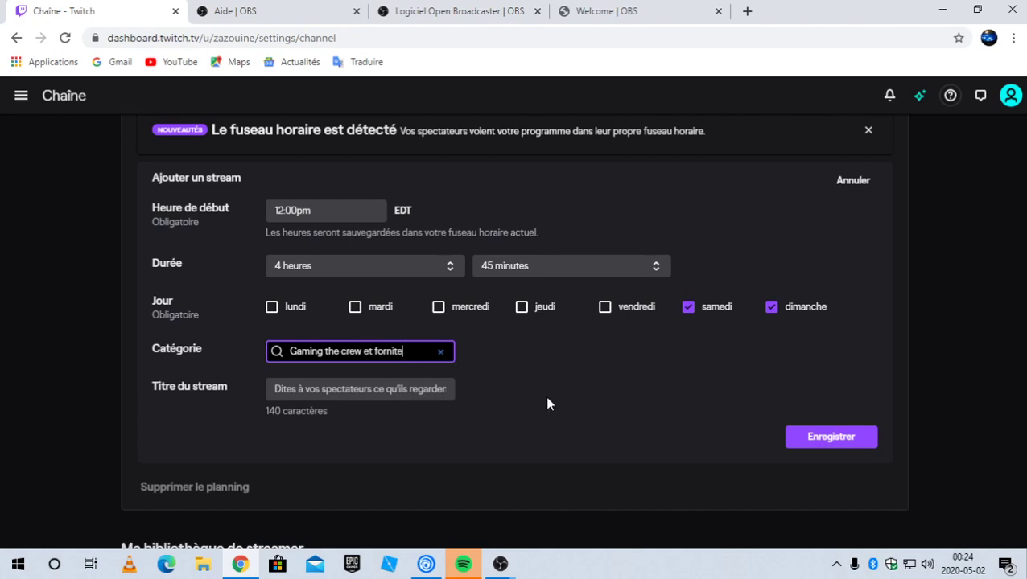
click(801, 435)
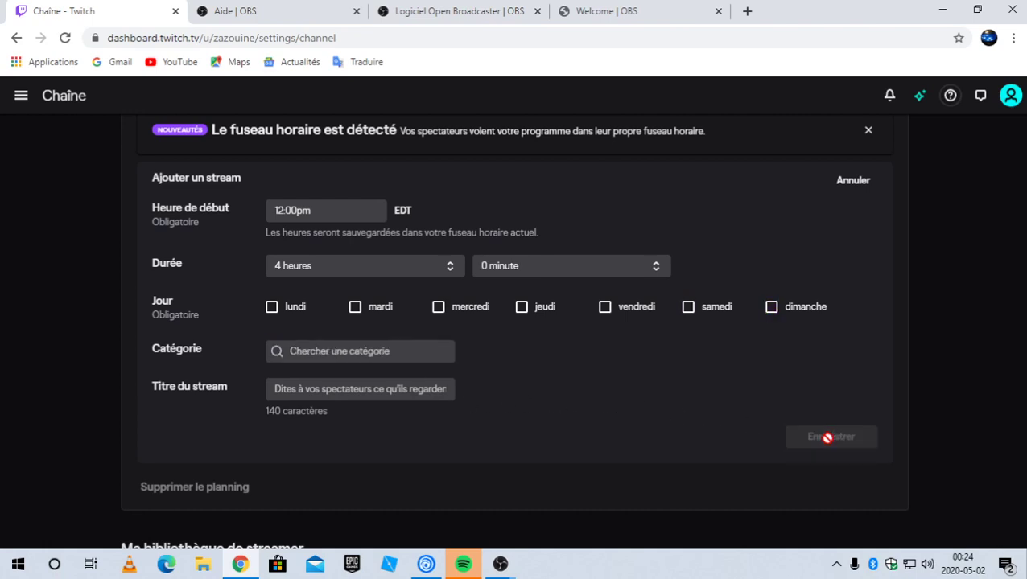
Search the game categories for another scheduled stream and choose The Crew 2
click(406, 360)
scroll(397, 367, down, 3)
scroll(397, 366, up, 3)
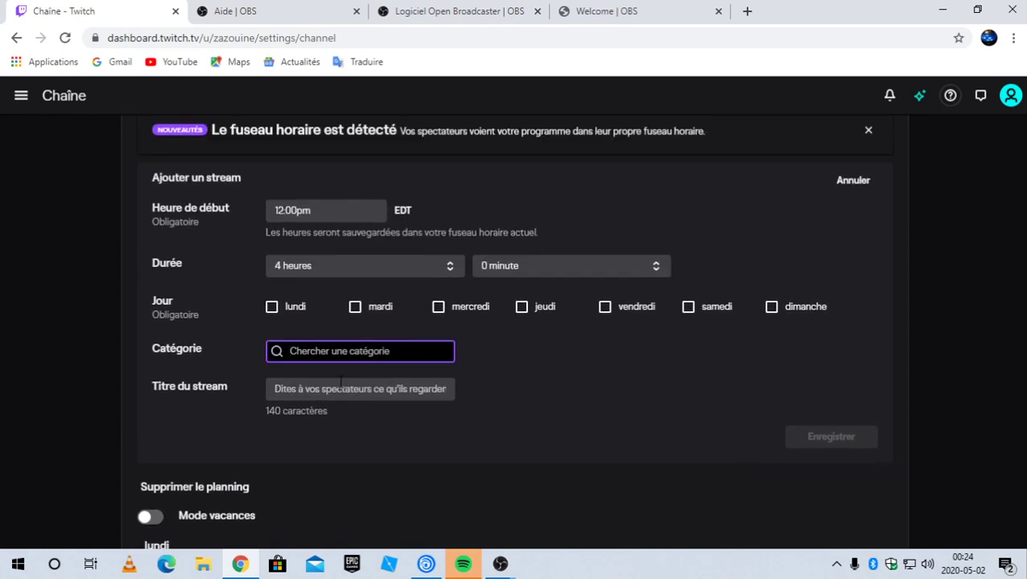
text(g)
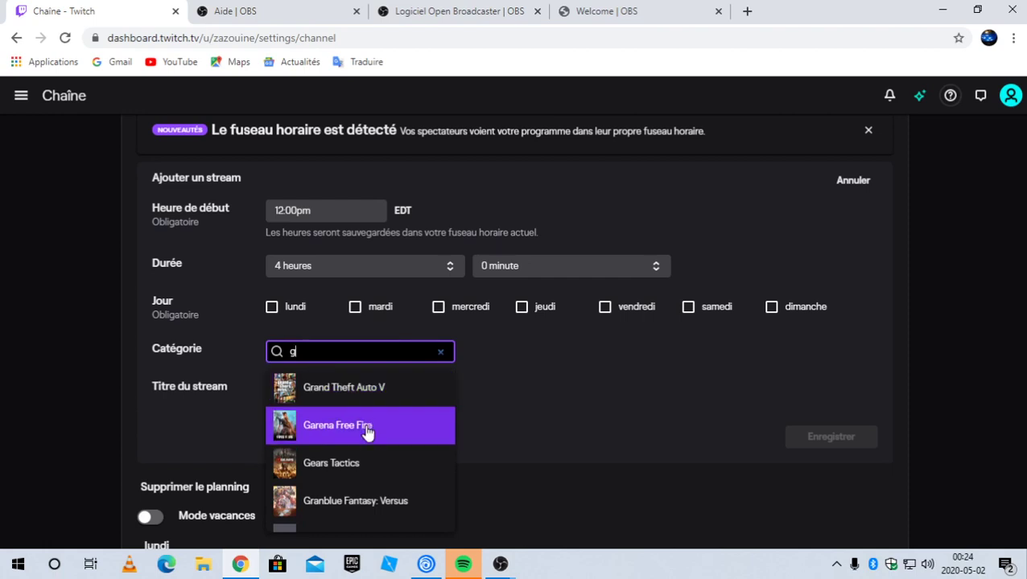
scroll(371, 402, down, 3)
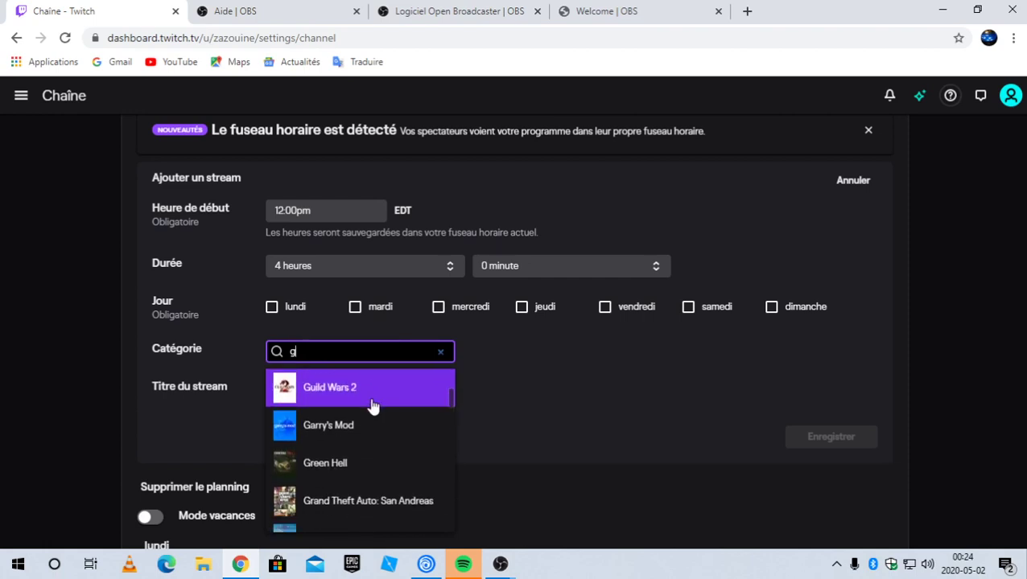
scroll(374, 465, down, 2)
scroll(362, 434, up, 5)
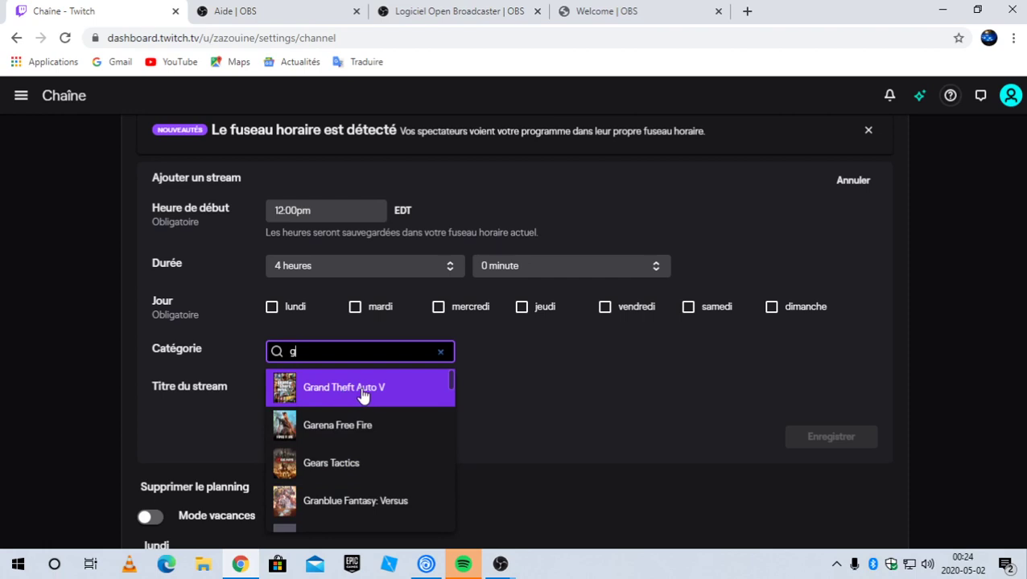
key(BackSpace)
text(the)
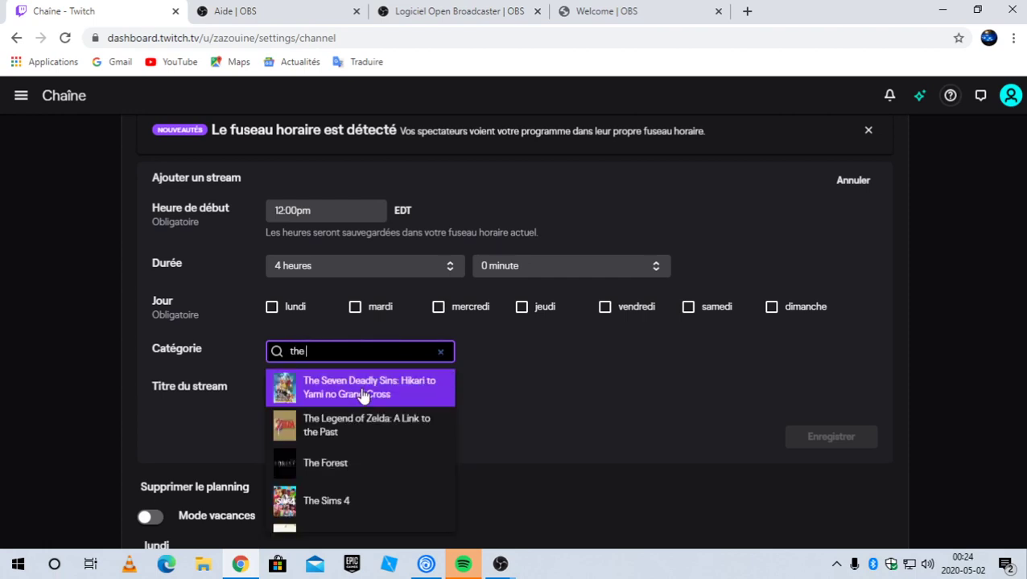
text( cre)
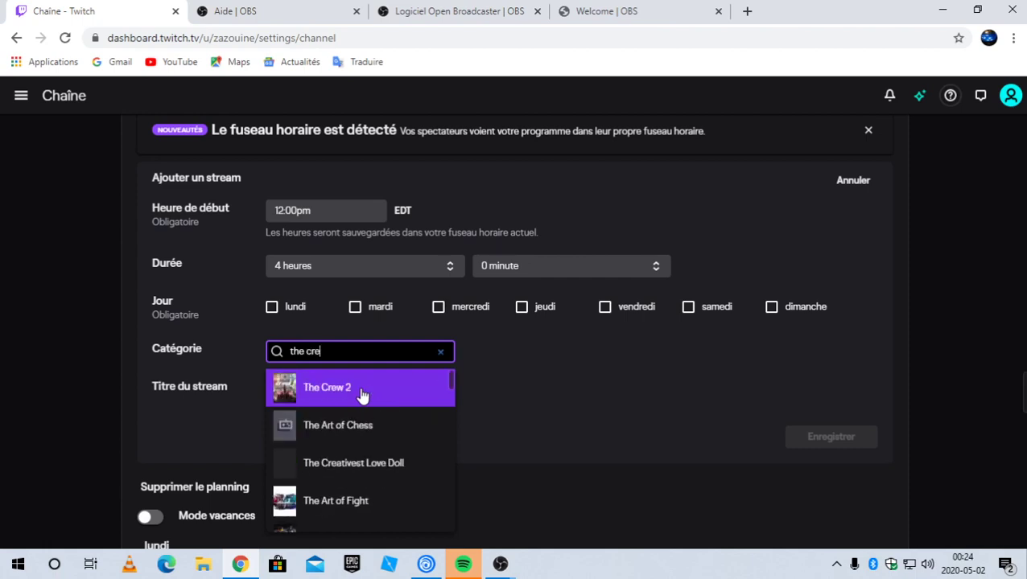
click(362, 389)
click(363, 354)
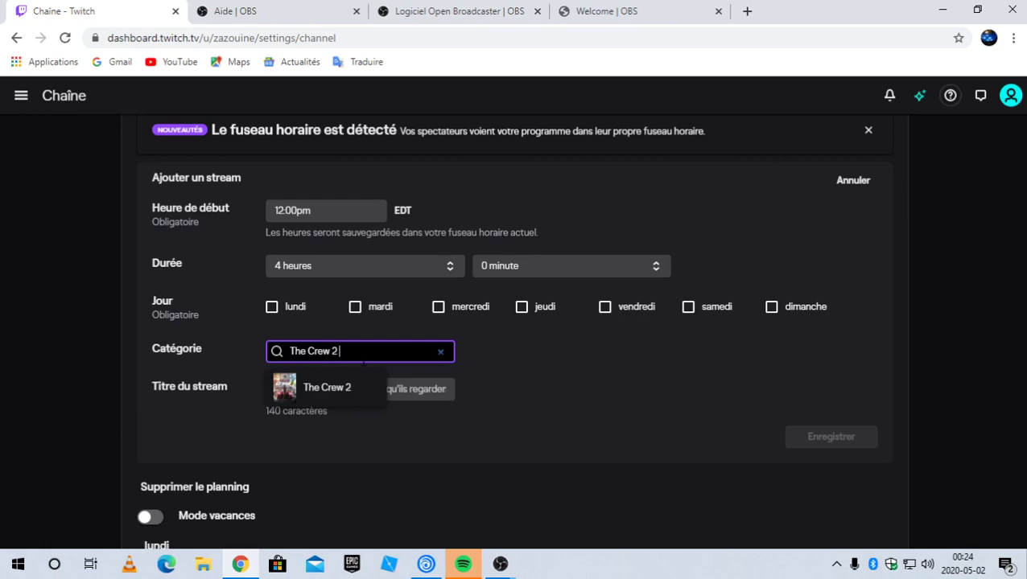
text(f)
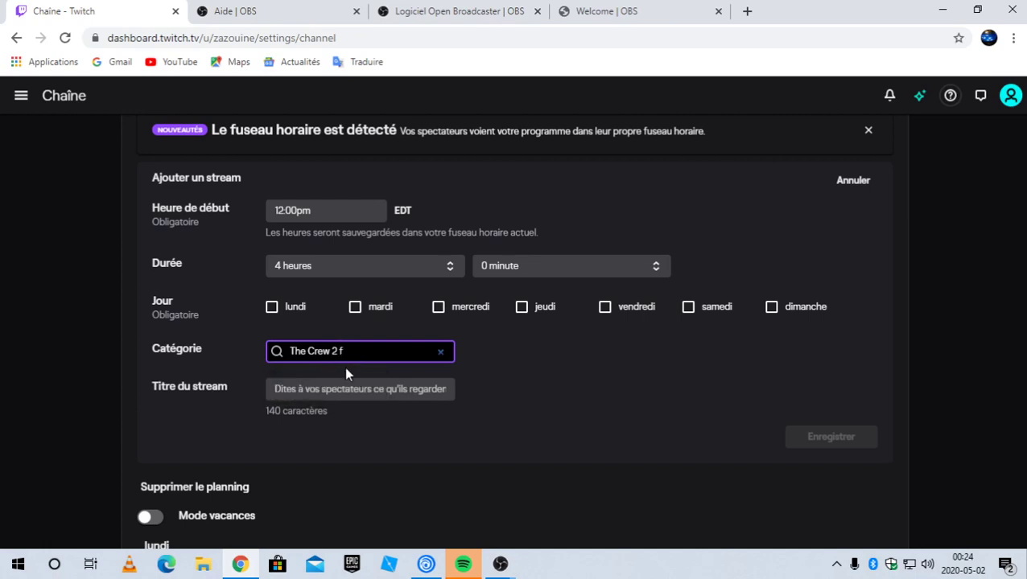
key(BackSpace)
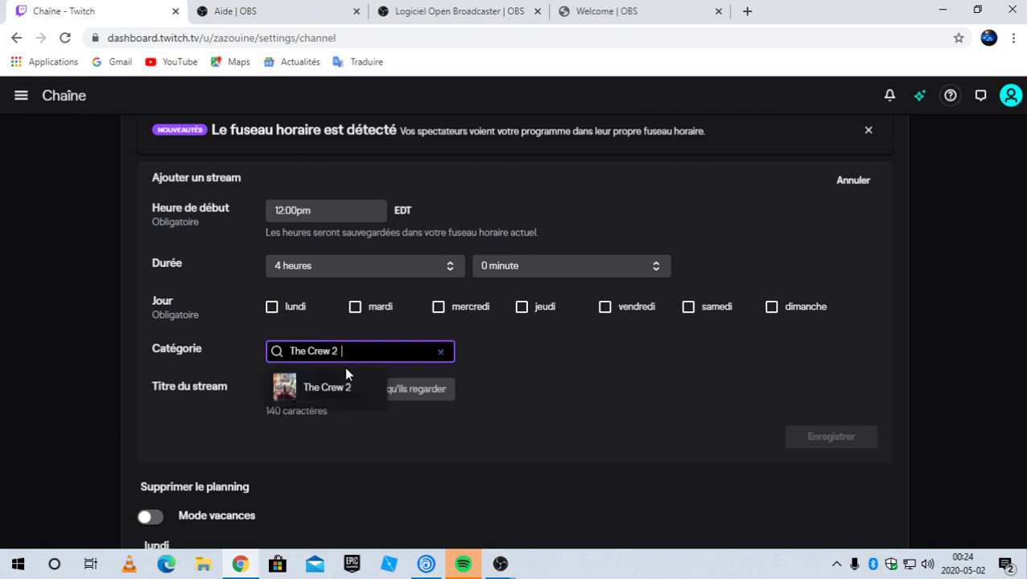
text(forn)
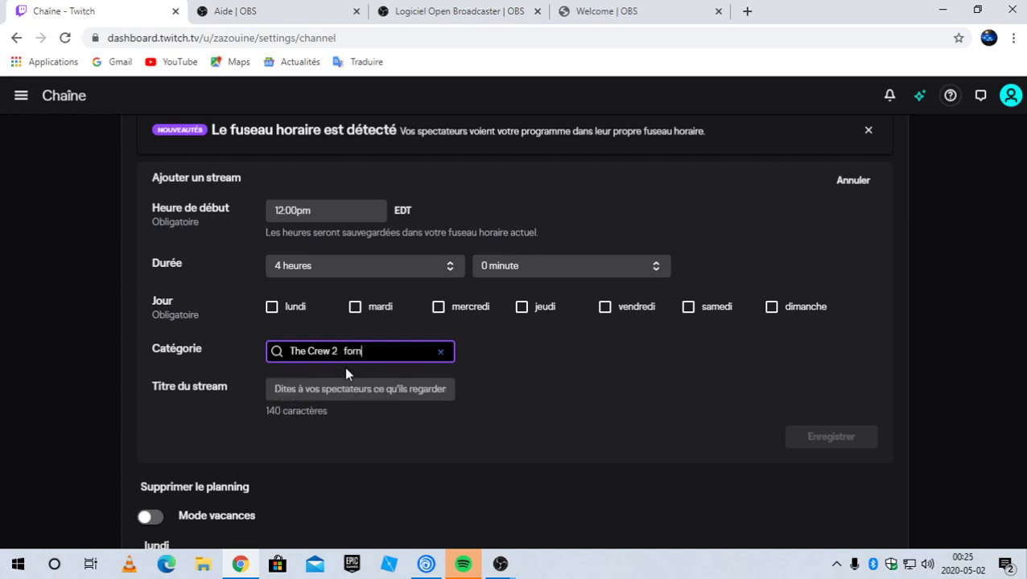
key(BackSpace)
key(BackSpace)
key(BackSpace)
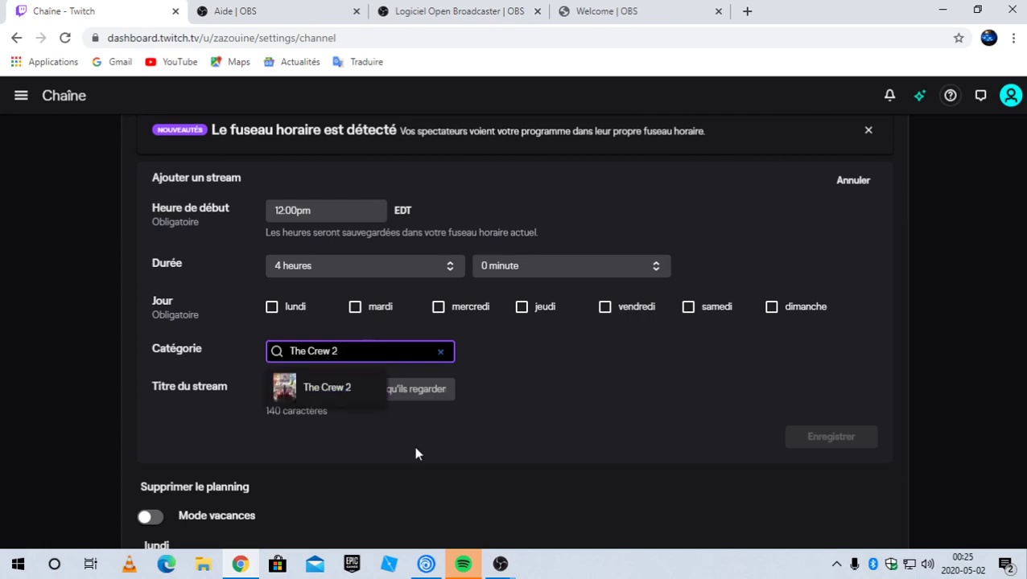
Give the stream the title "on joue a the crew 2 et a fornite"
click(428, 399)
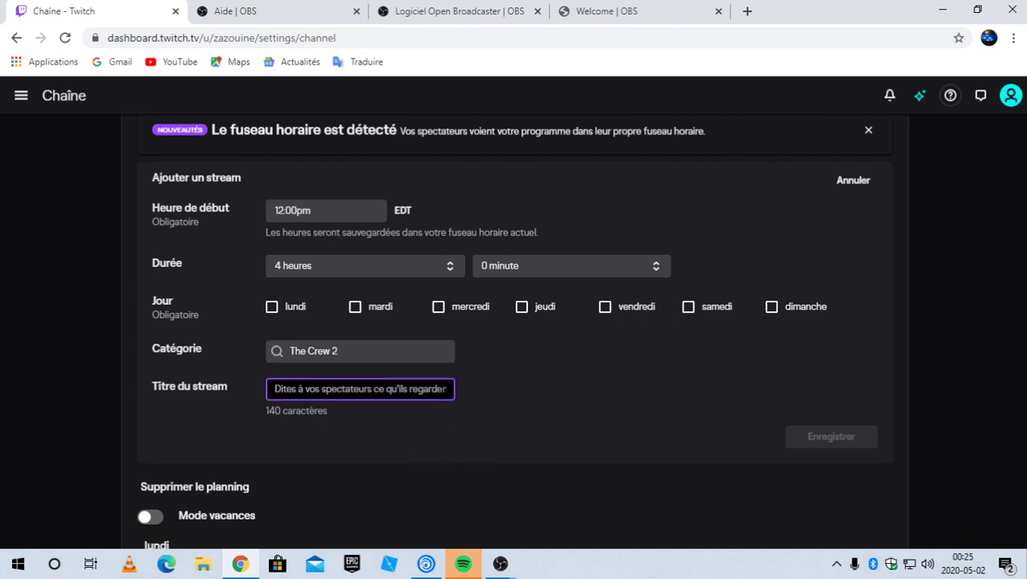
text(on)
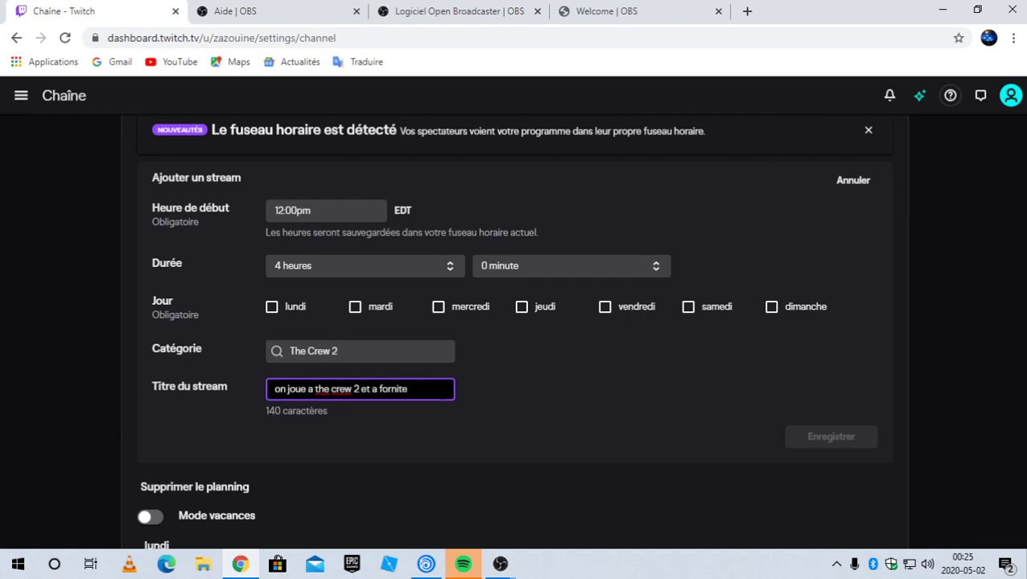
Examine the weekly stream schedule and the streamer library, auto-hosting, raids and drops settings below the form
scroll(294, 410, down, 2)
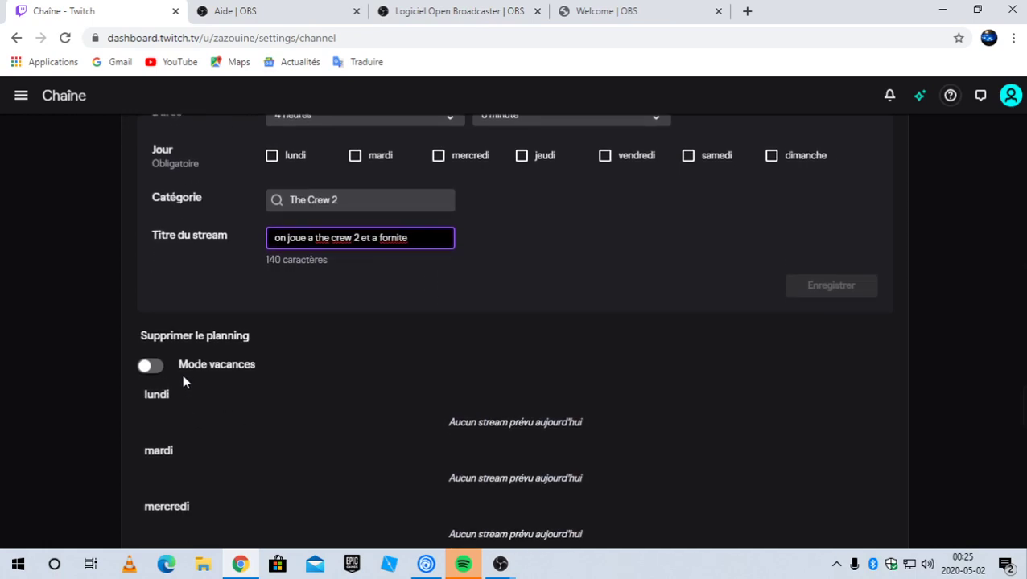
scroll(184, 383, down, 1)
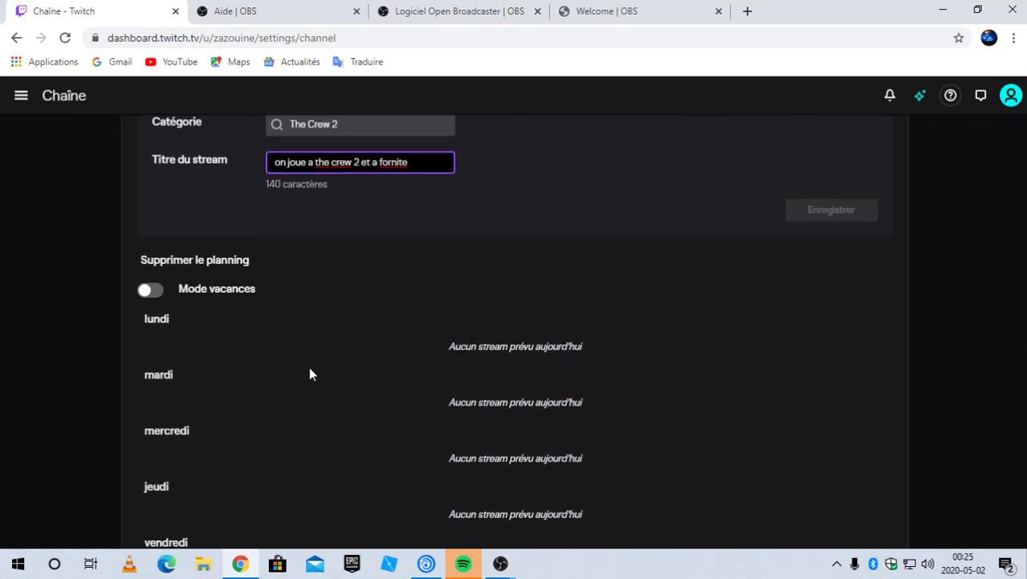
scroll(309, 370, down, 4)
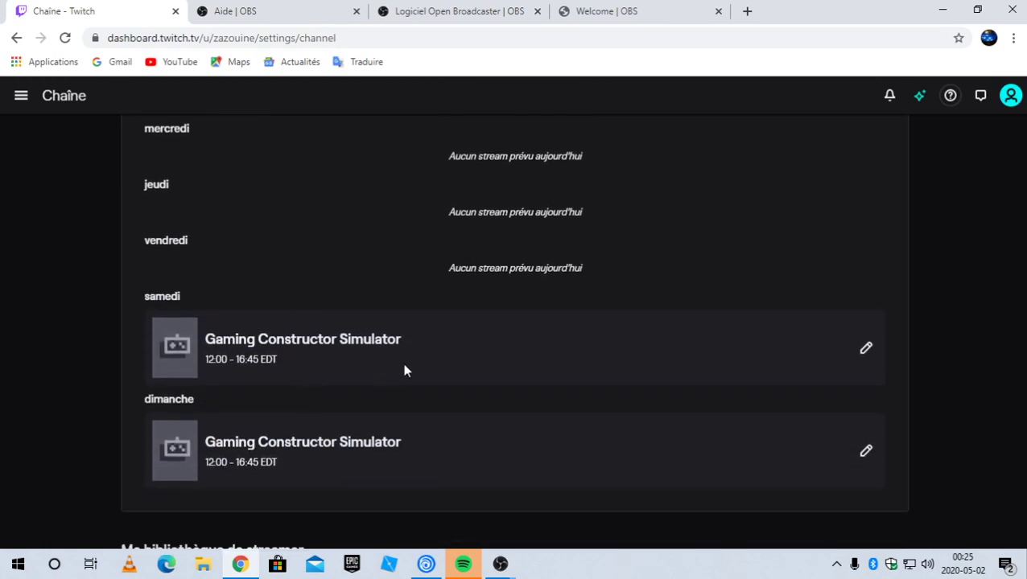
scroll(402, 366, down, 4)
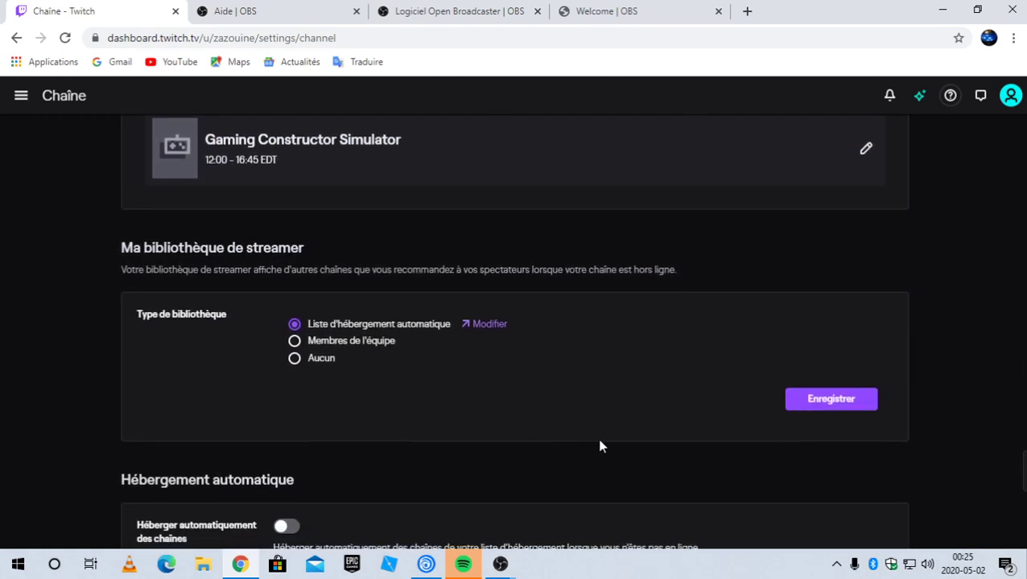
scroll(678, 413, down, 8)
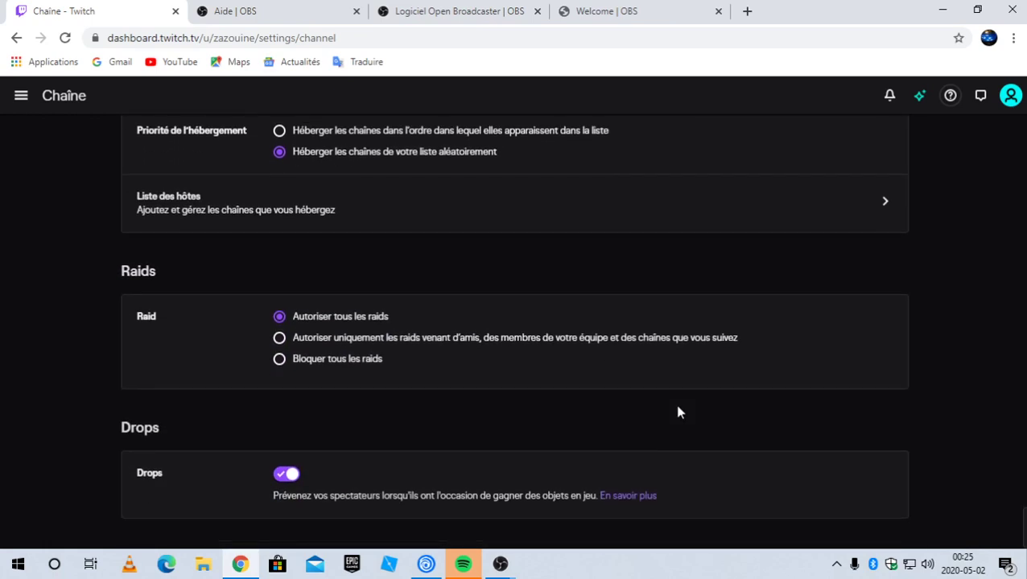
scroll(678, 413, up, 8)
scroll(678, 412, up, 2)
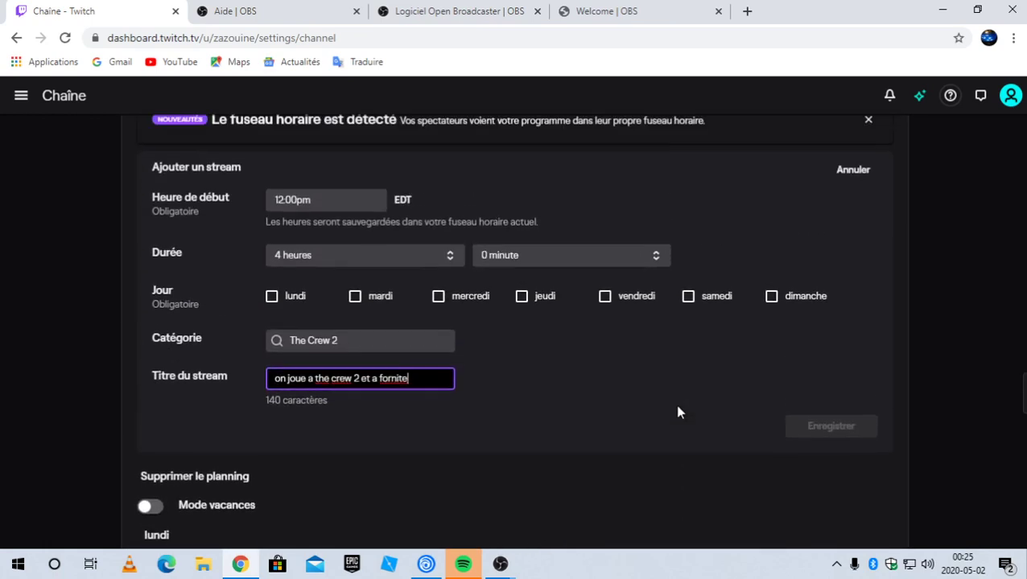
Try to save The Crew 2 stream for samedi and dimanche
click(688, 315)
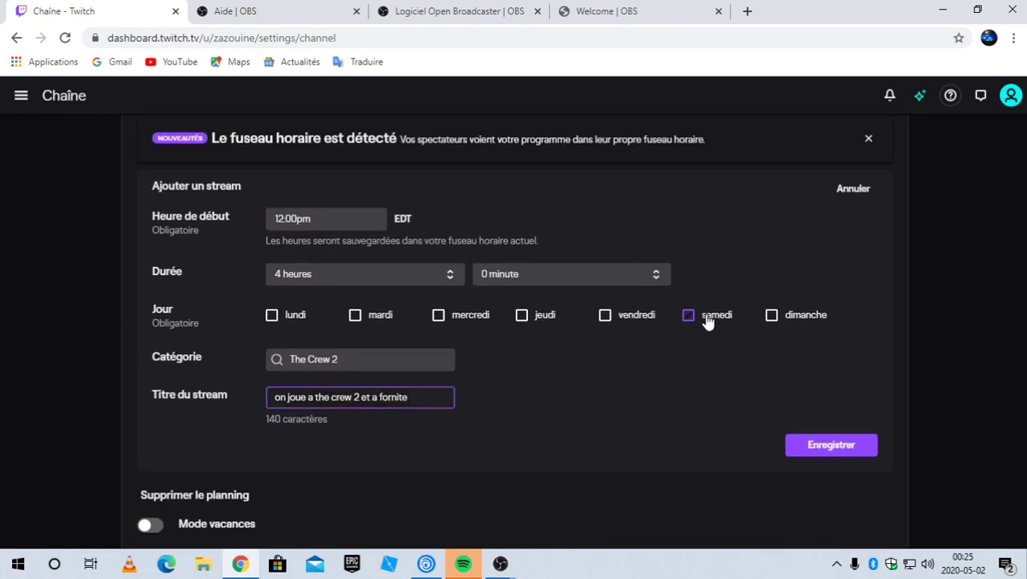
click(771, 315)
click(826, 445)
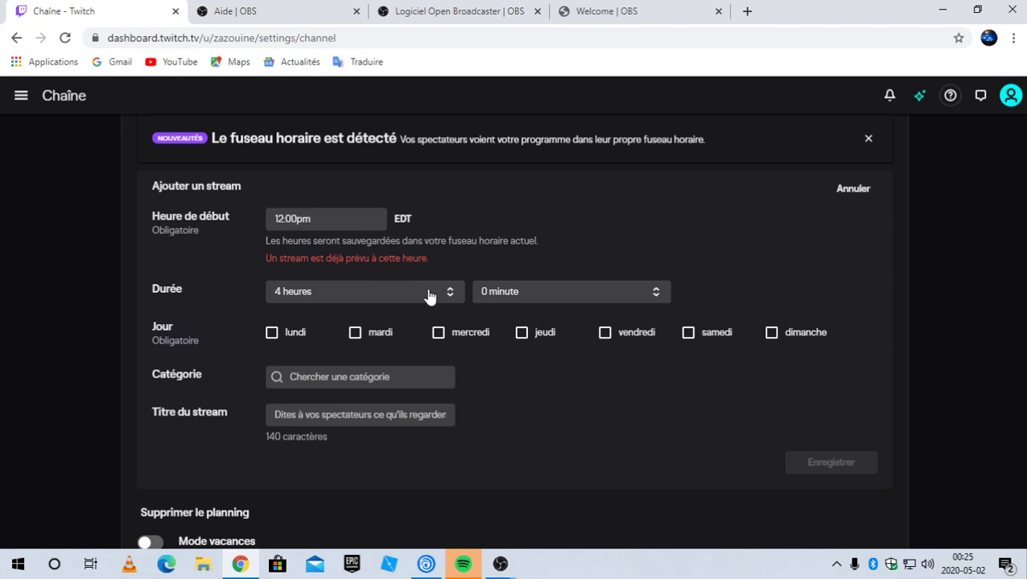
Set the start time of the new scheduled stream to 11:30pm
click(342, 224)
key(BackSpace)
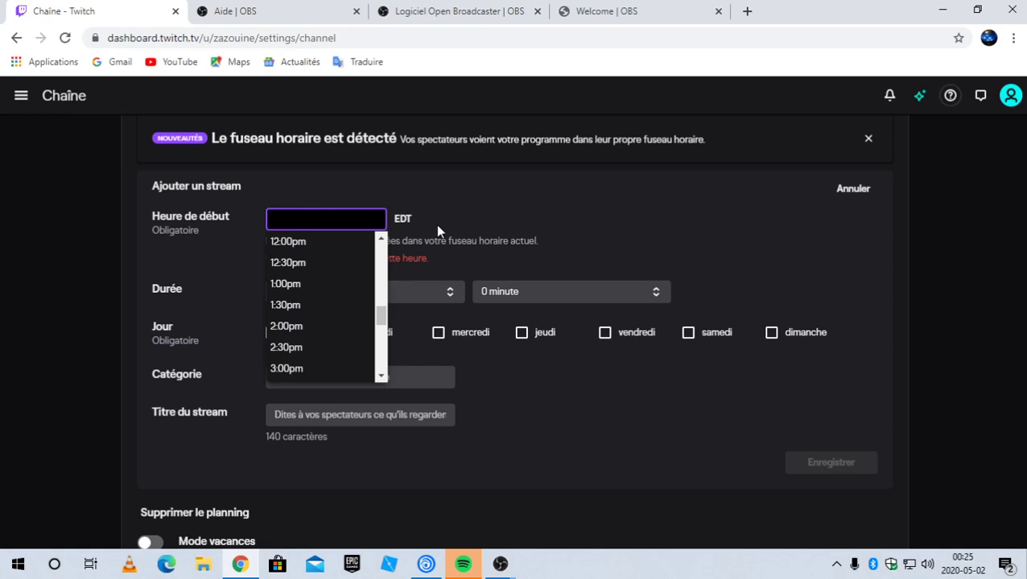
scroll(318, 288, down, 2)
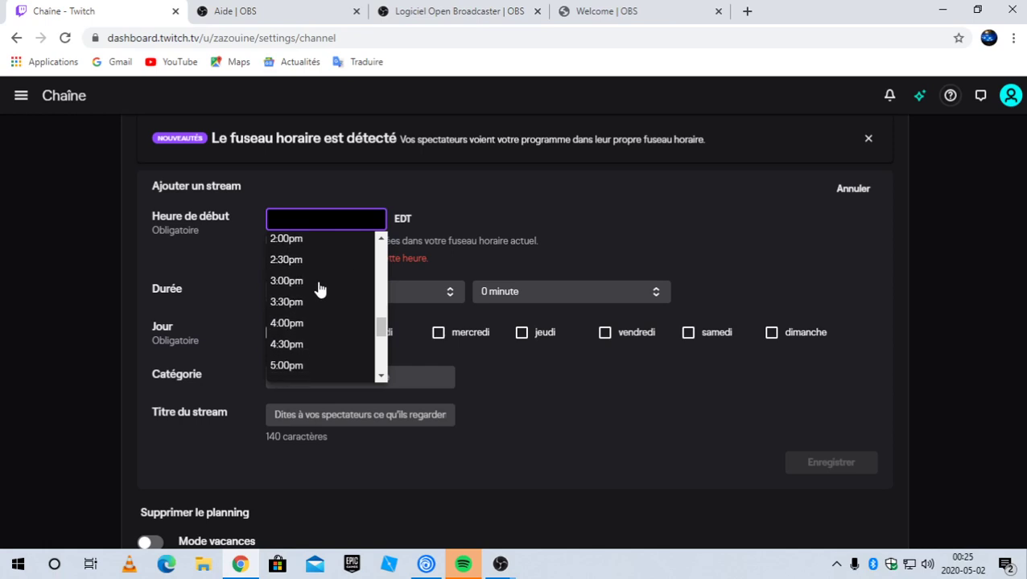
scroll(318, 288, down, 3)
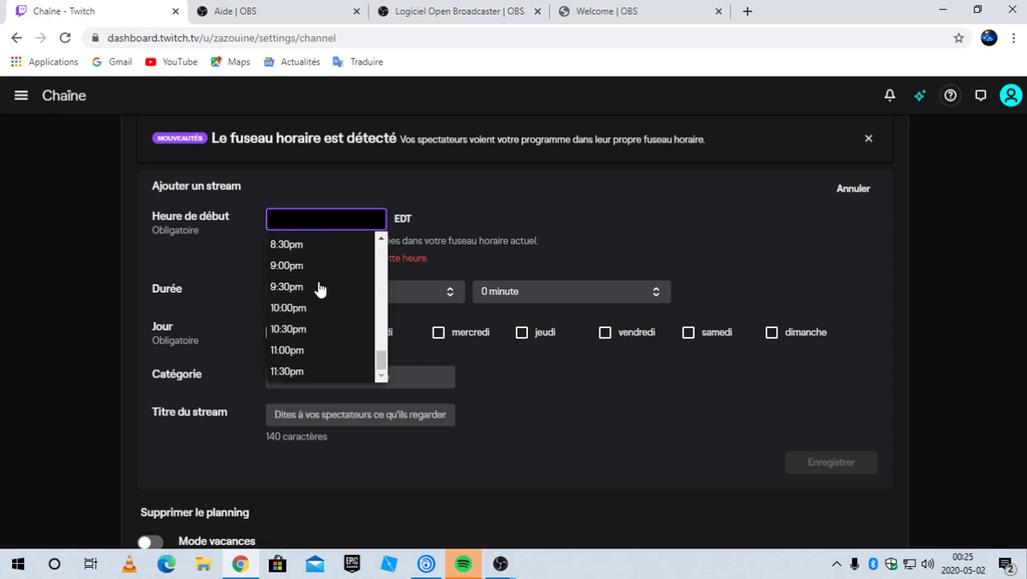
scroll(318, 321, down, 2)
scroll(326, 306, up, 3)
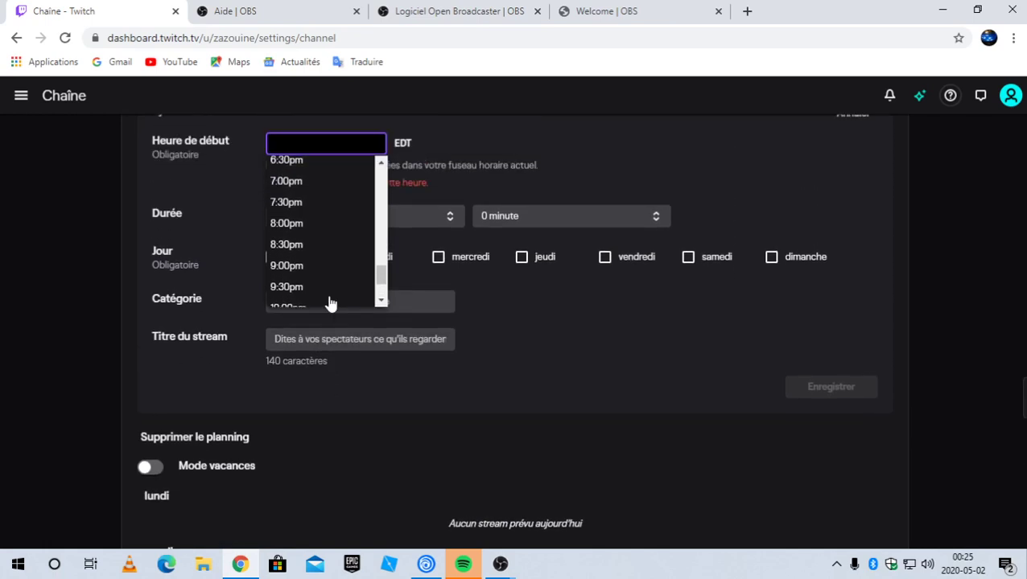
scroll(346, 258, down, 1)
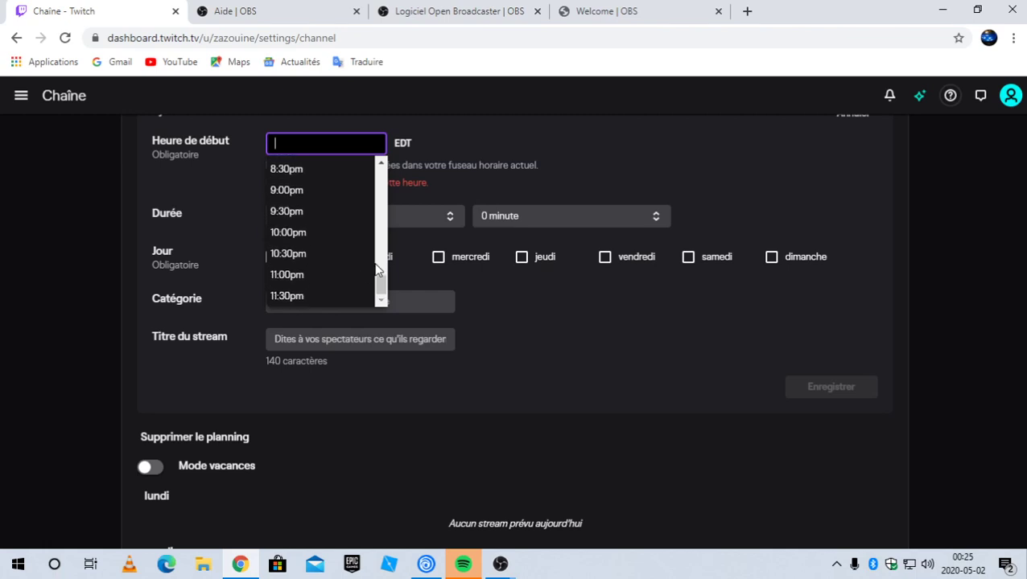
scroll(379, 287, up, 2)
scroll(381, 284, down, 2)
drag(380, 286, 333, 121)
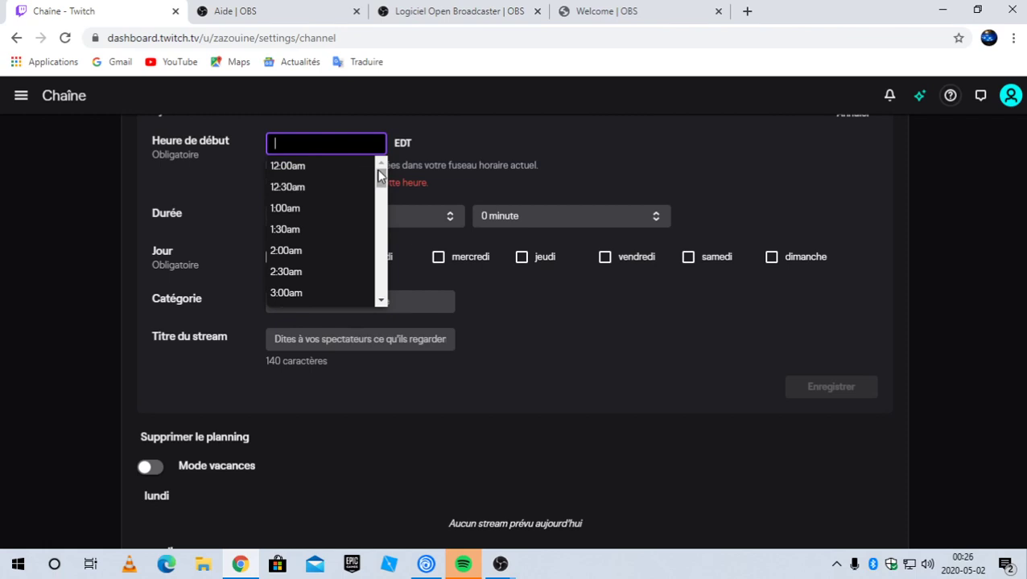
drag(380, 173, 359, 461)
click(309, 294)
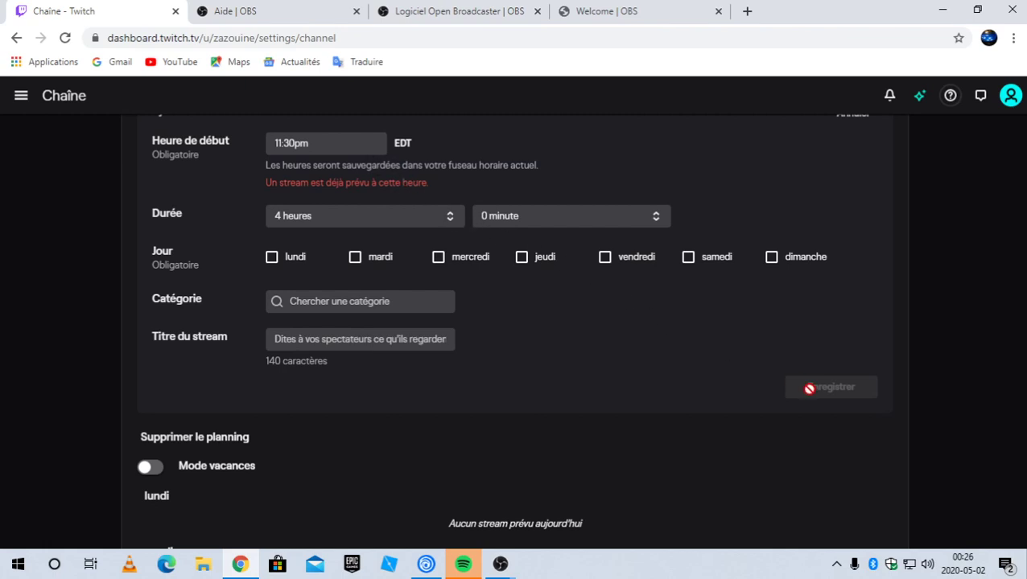
Schedule the stream for samedi and dimanche and save it
click(713, 262)
click(770, 259)
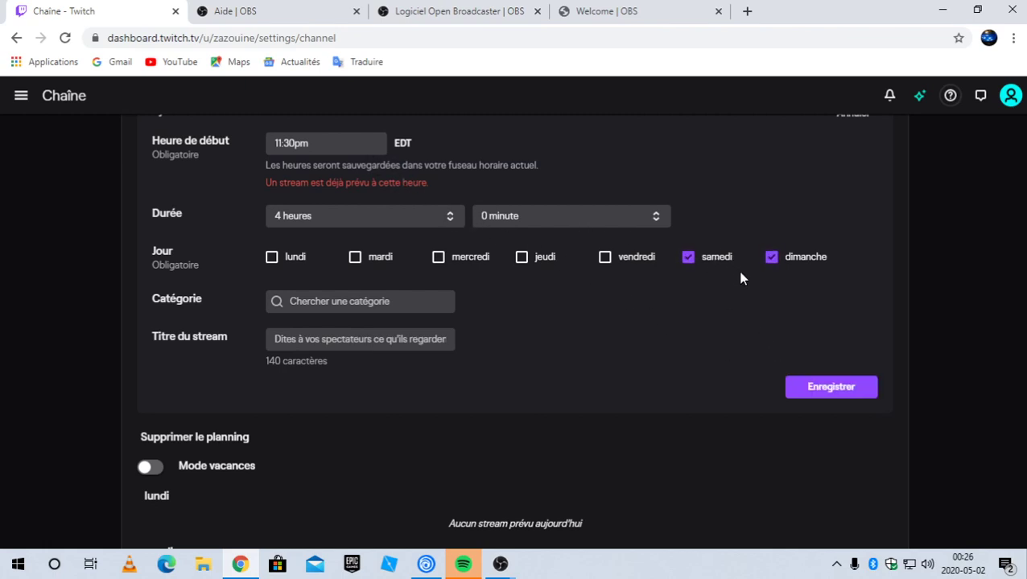
click(823, 389)
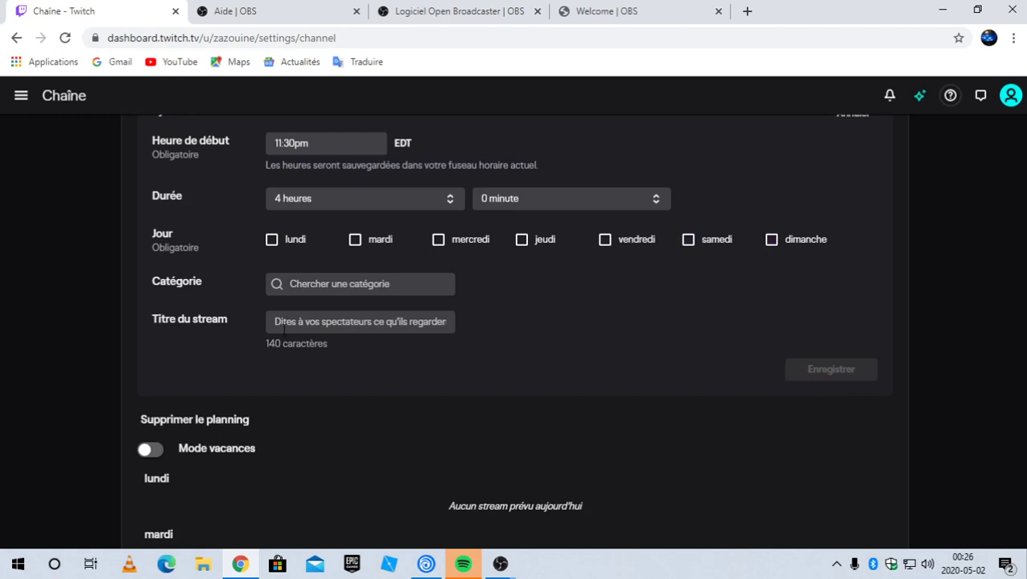
Save the streamer library with the automatic hosting list as its library type
scroll(407, 427, down, 1)
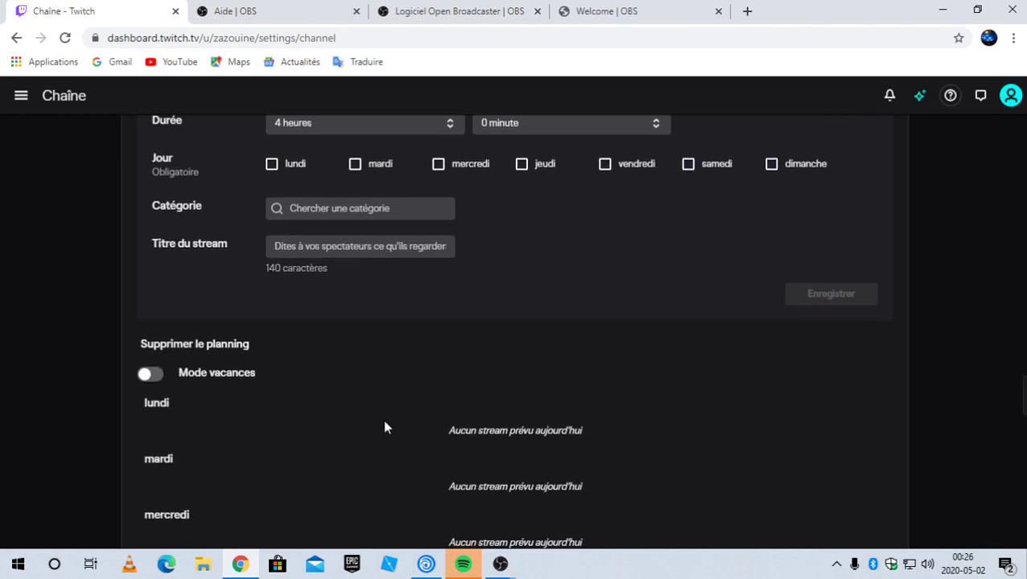
scroll(412, 380, down, 1)
scroll(475, 358, up, 3)
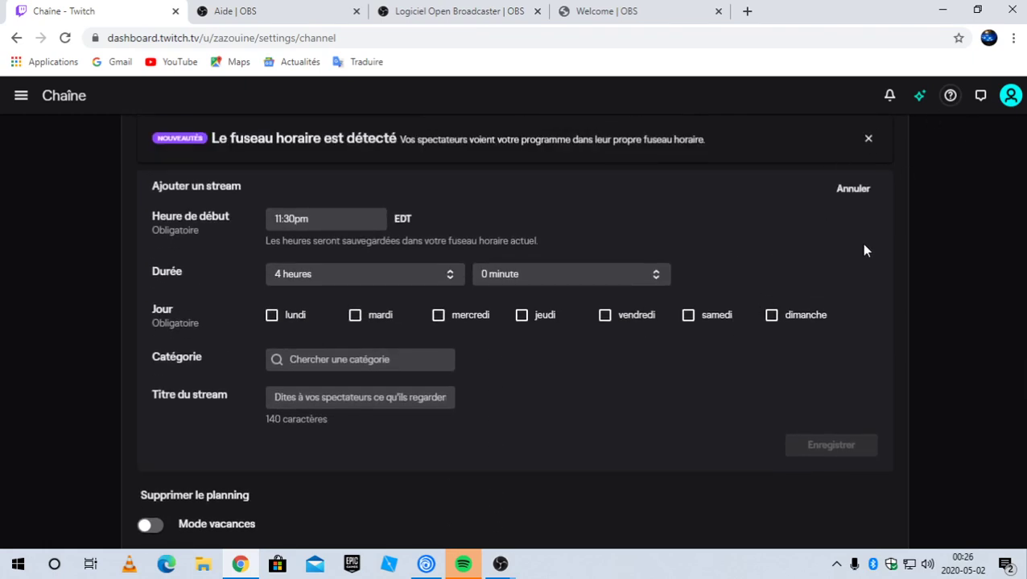
scroll(692, 401, down, 2)
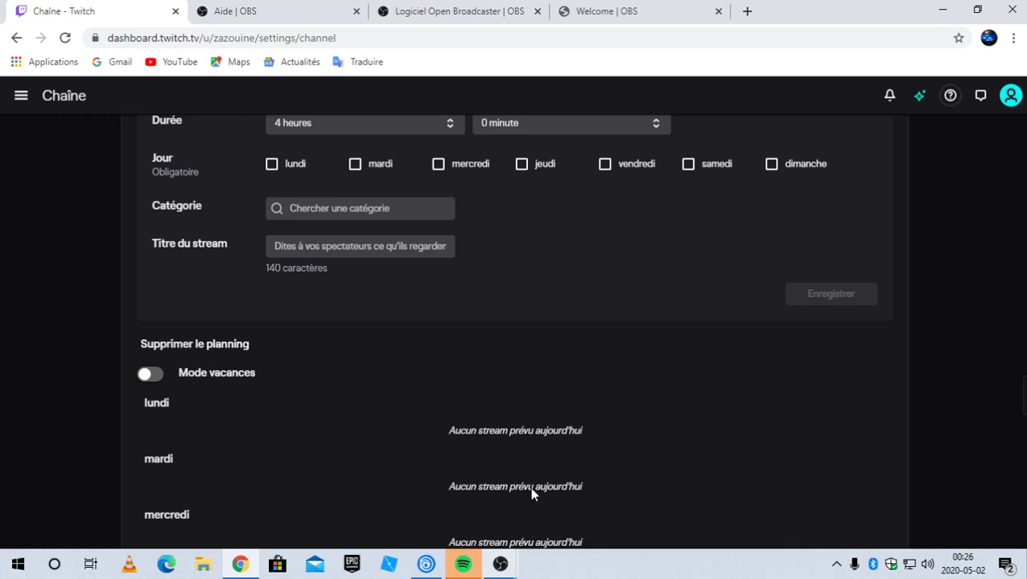
scroll(534, 414, down, 9)
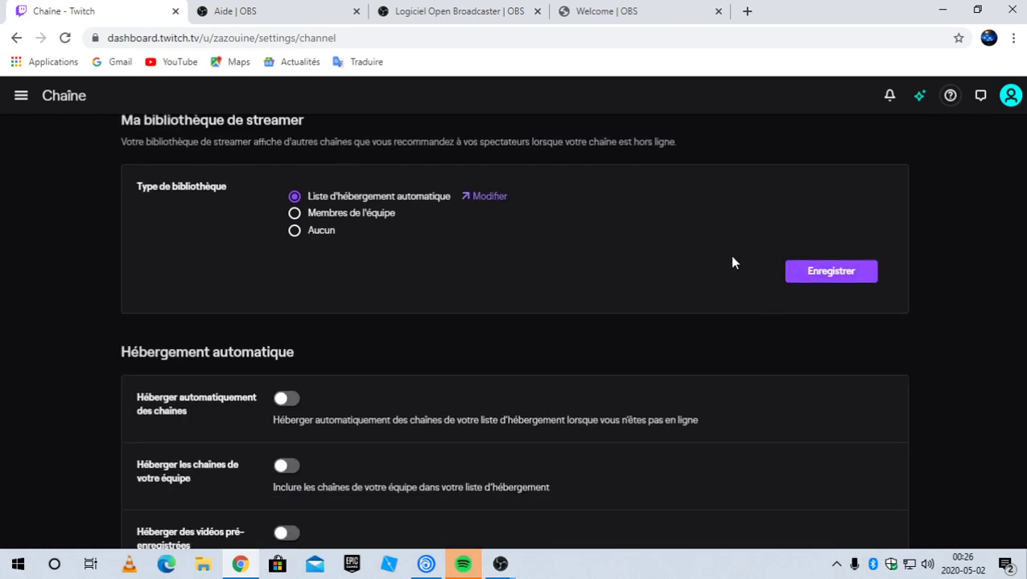
click(803, 276)
Fill in the social link form with "fgf" as display text and "ffff" as address
scroll(697, 333, down, 6)
scroll(473, 335, up, 2)
scroll(460, 357, up, 10)
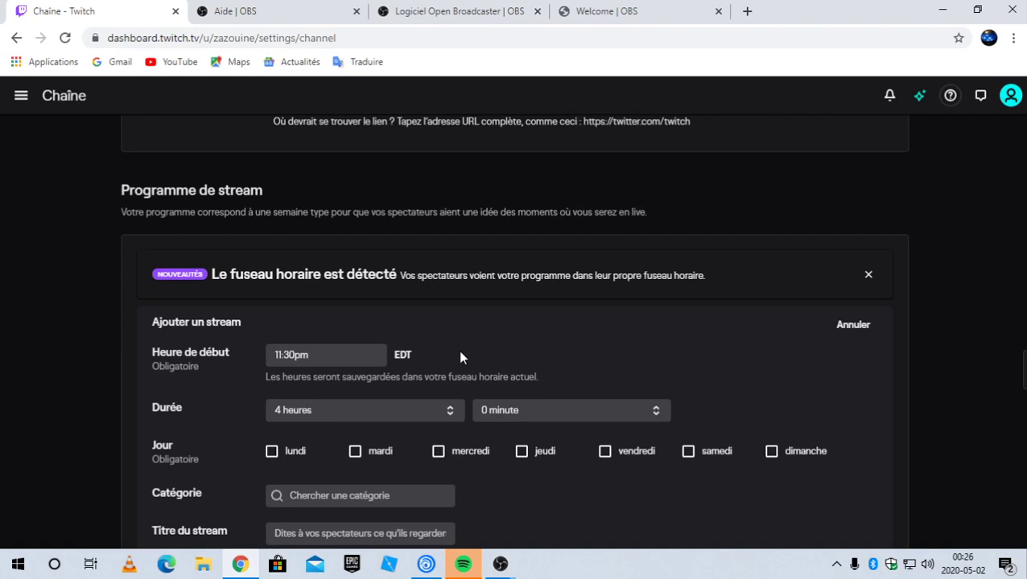
scroll(440, 350, up, 5)
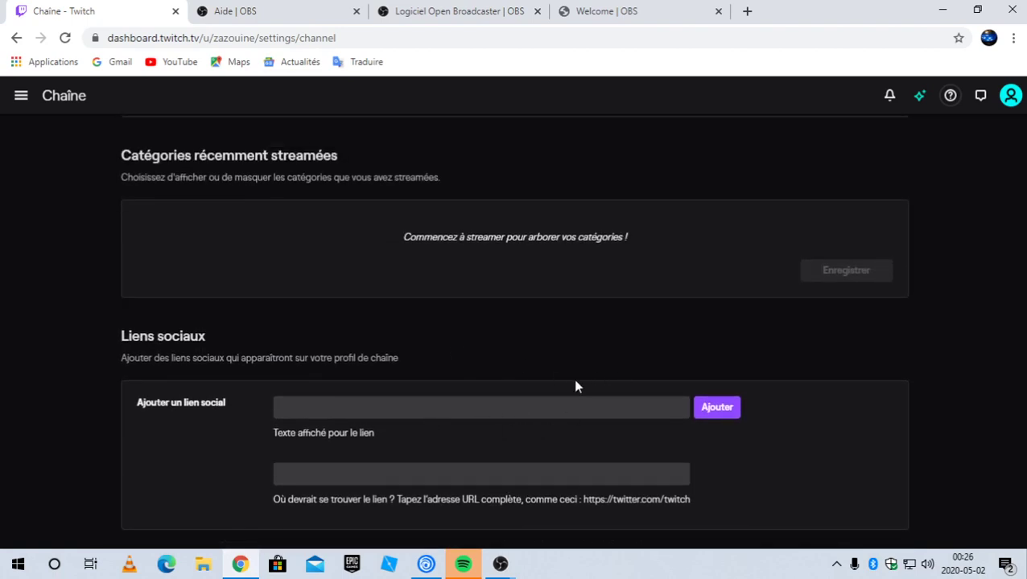
click(481, 407)
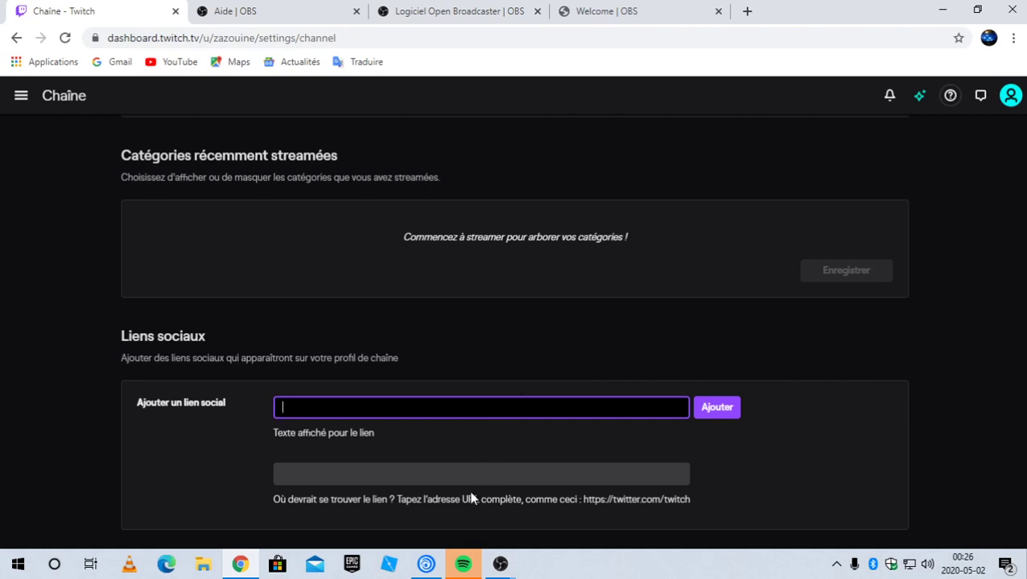
text(fgf)
click(459, 476)
text(ffff)
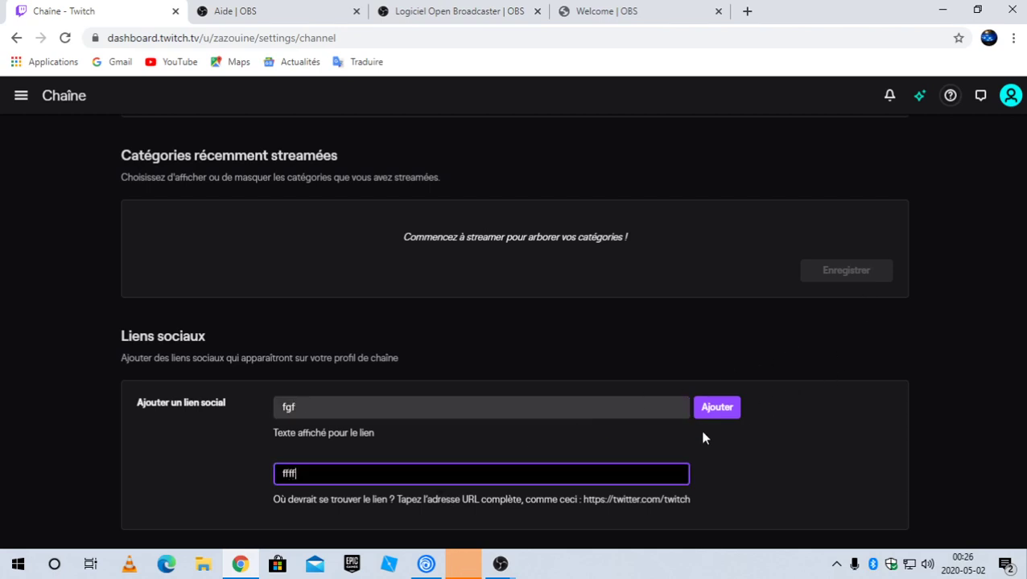
click(726, 436)
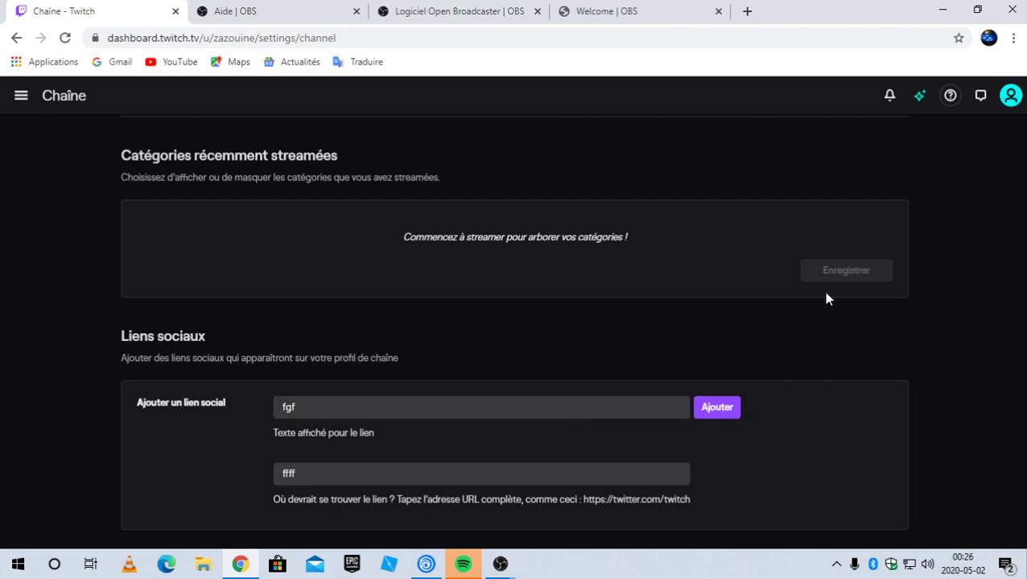
Replace the social link's display text with "instagram" followed by the account's handle
drag(495, 428, 199, 413)
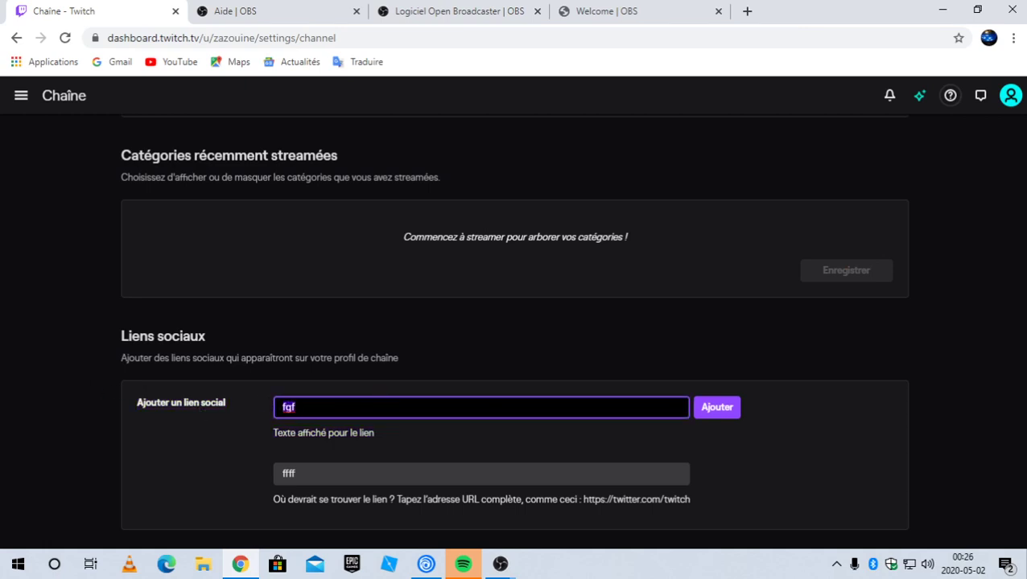
key(BackSpace)
text(dd)
key(BackSpace)
key(BackSpace)
text(instagram zazoui)
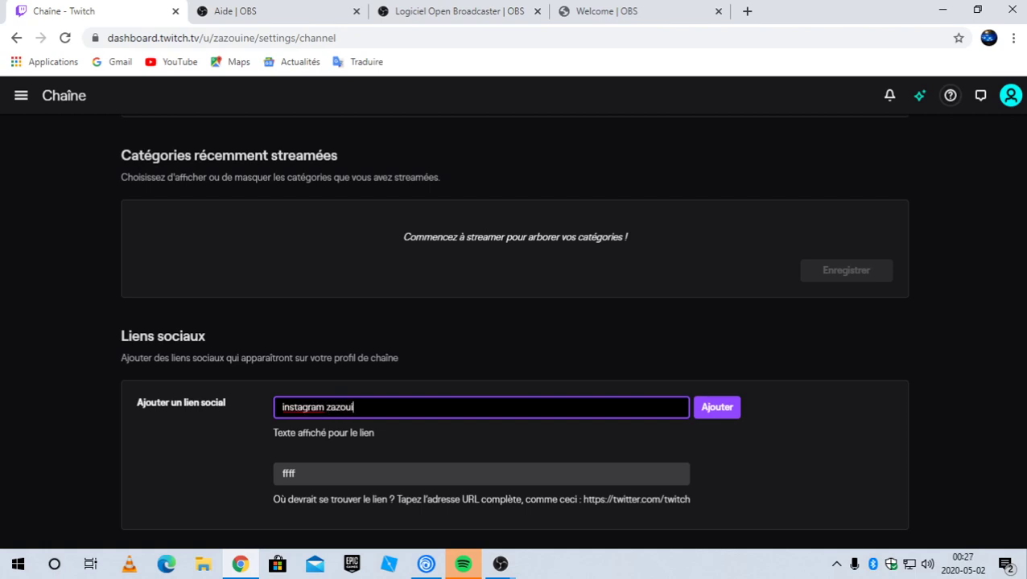
text(ne the thug)
Try to add the social link with "insta" and with "instagram" as its address
scroll(508, 422, down, 1)
key(Tab)
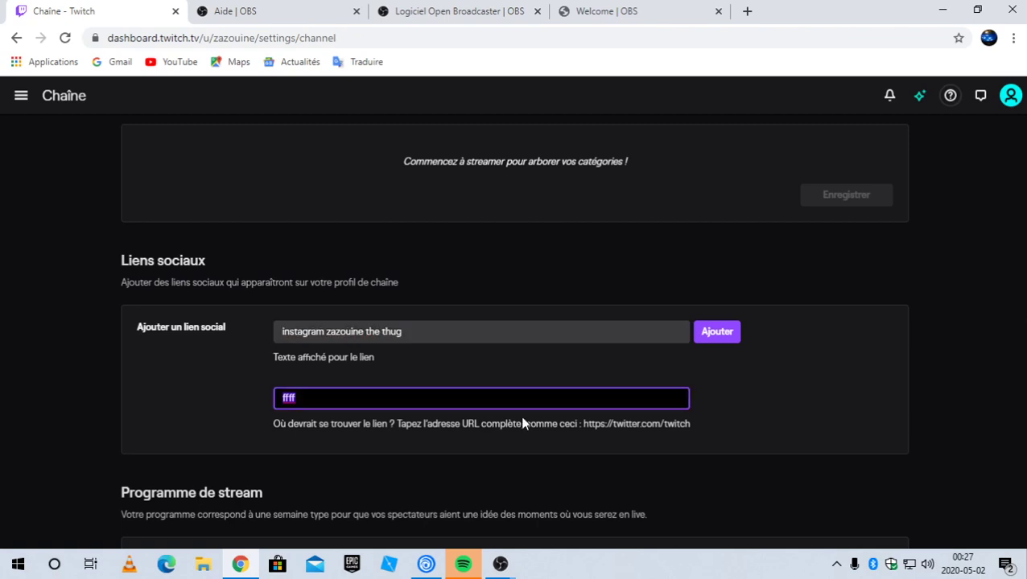
key(BackSpace)
text(insta)
click(704, 331)
click(457, 389)
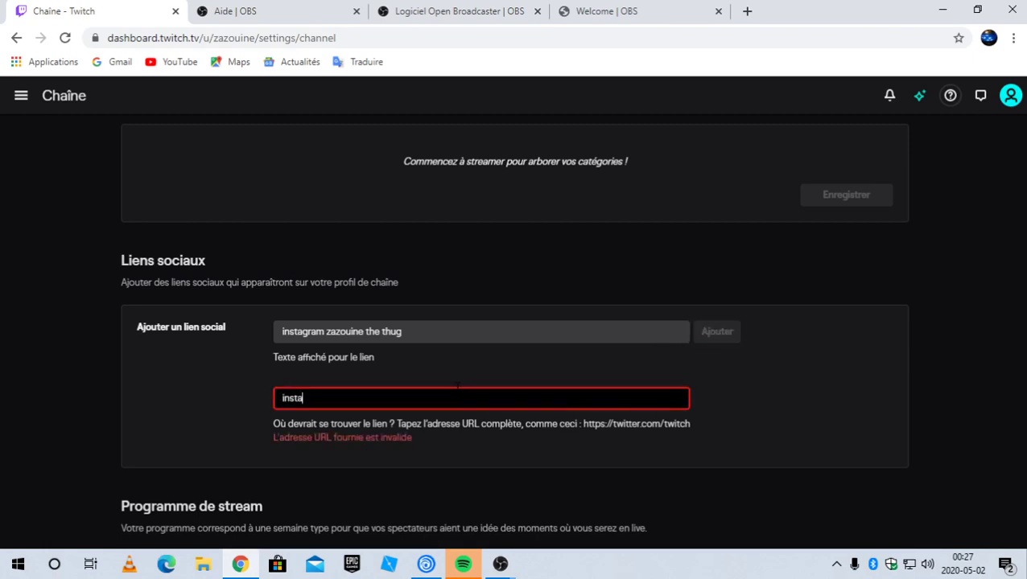
text(gram)
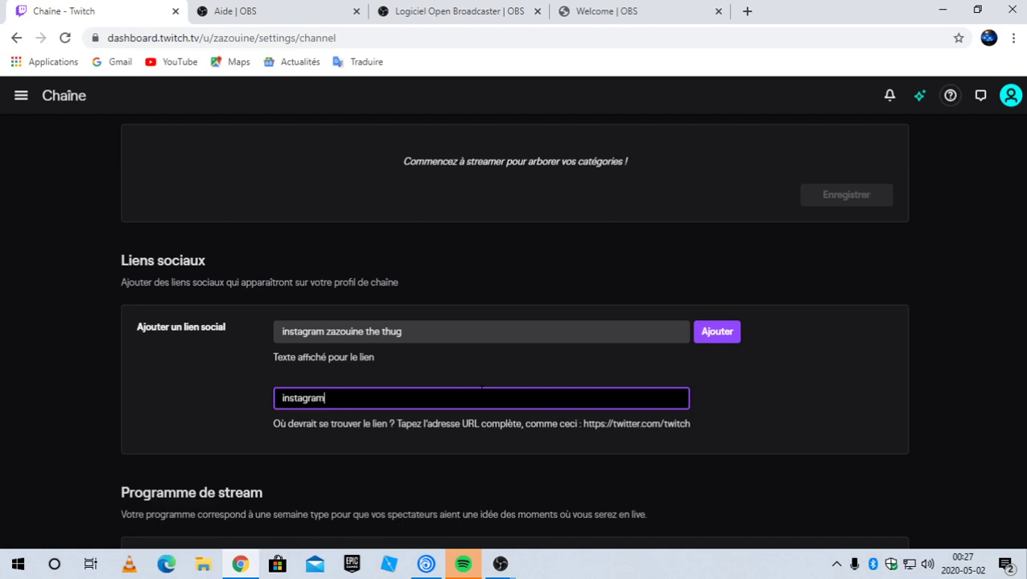
click(719, 333)
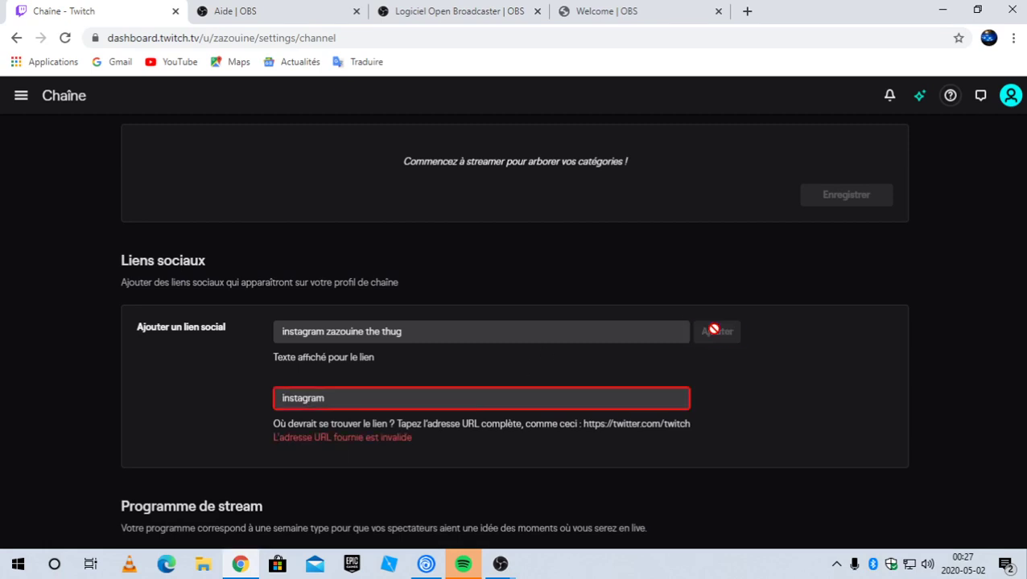
click(571, 399)
key(ctrl+a)
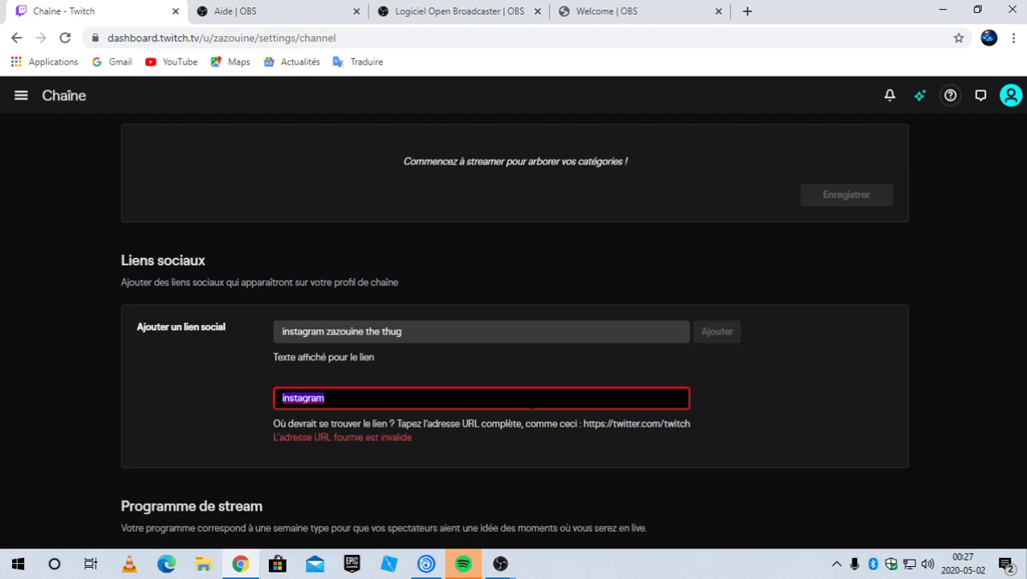
key(BackSpace)
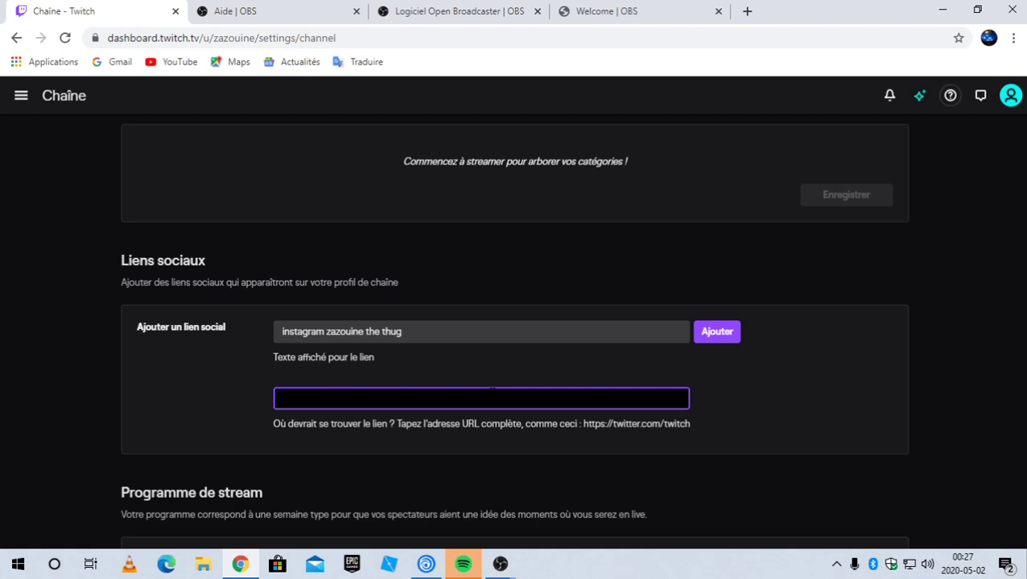
text(http)
right_click(589, 421)
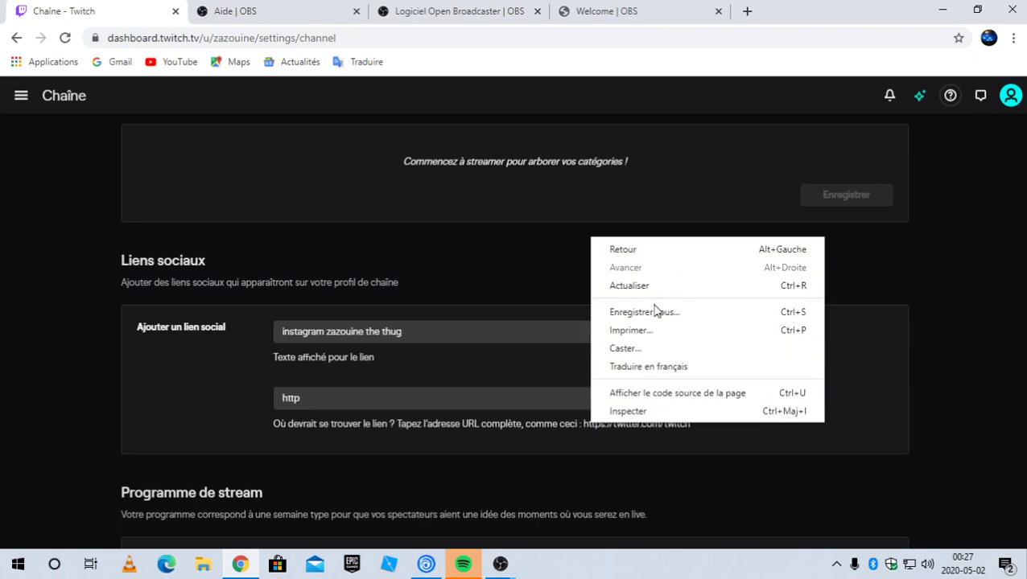
click(557, 395)
click(557, 395)
drag(581, 424, 691, 424)
key(ctrl+c)
right_click(663, 422)
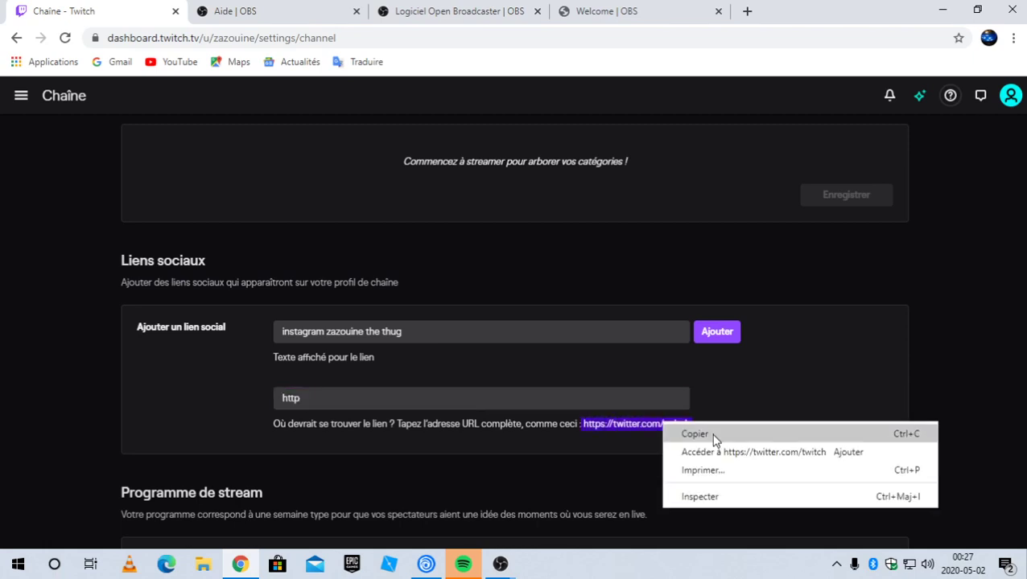
click(714, 440)
click(609, 394)
right_click(609, 395)
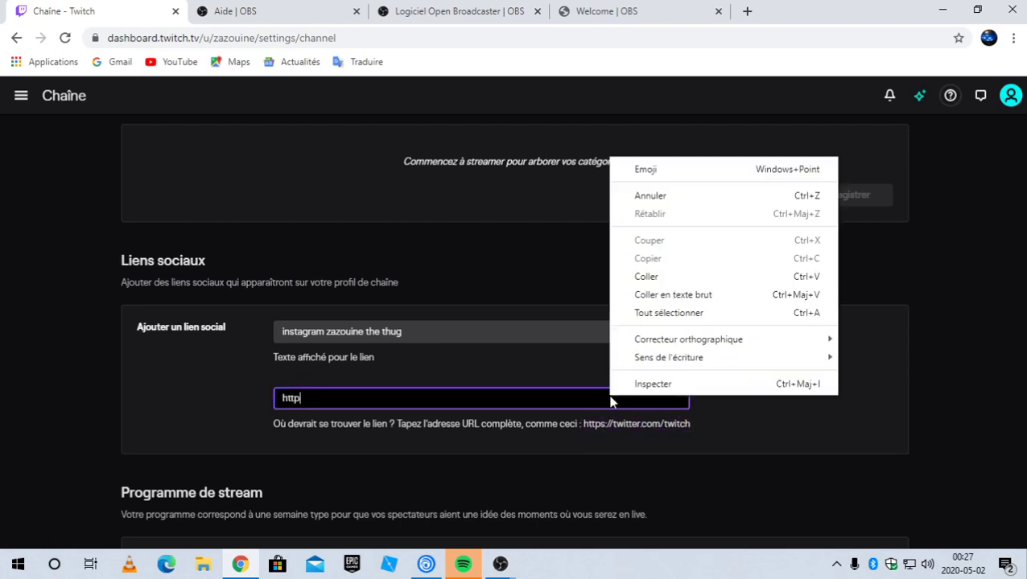
click(646, 276)
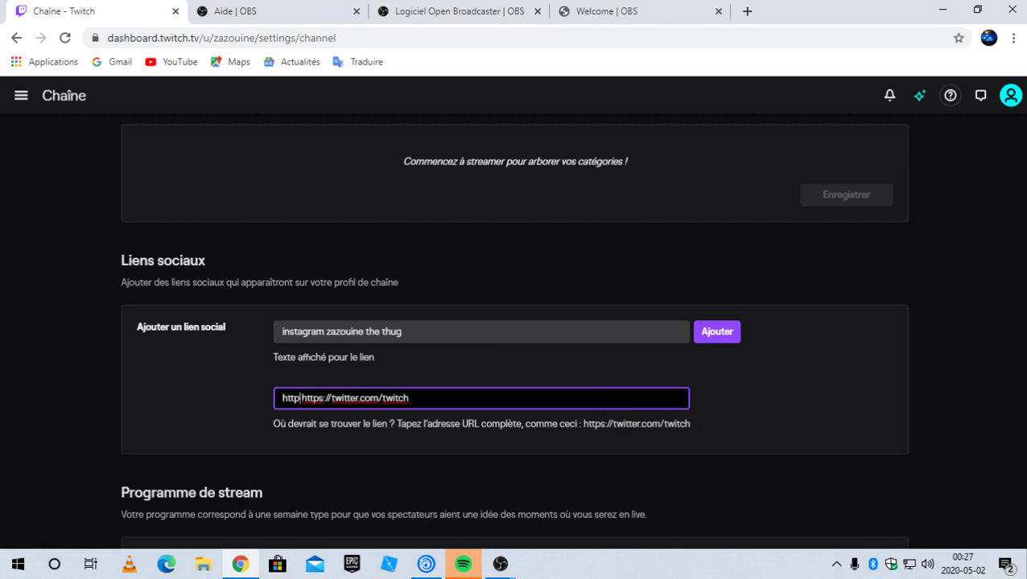
key(BackSpace)
key(BackSpace)
key(BackSpace)
key(BackSpace)
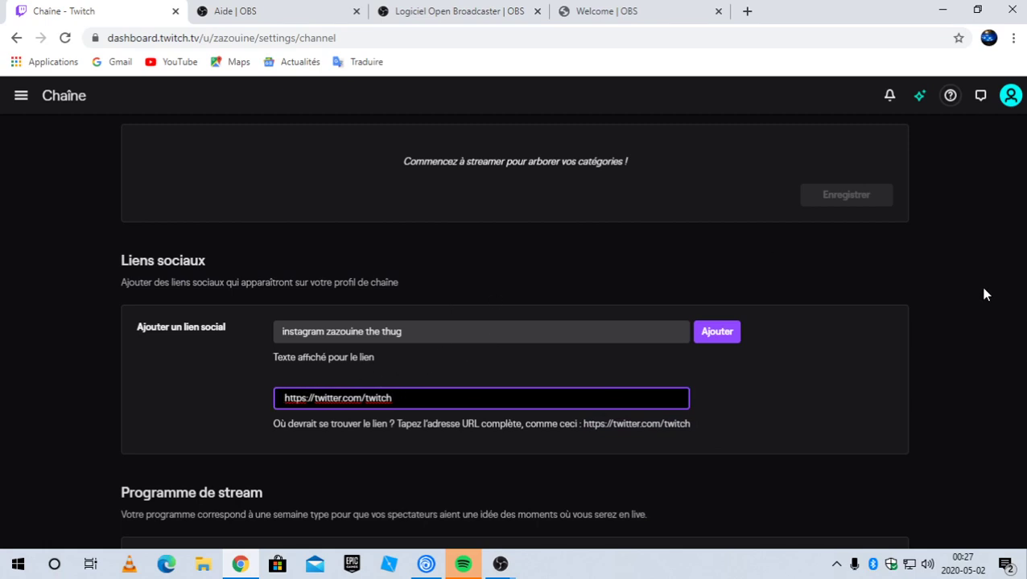
click(709, 332)
Clear the social link's address and search Google for "adresse url" in a new browser tab
drag(529, 390, 165, 419)
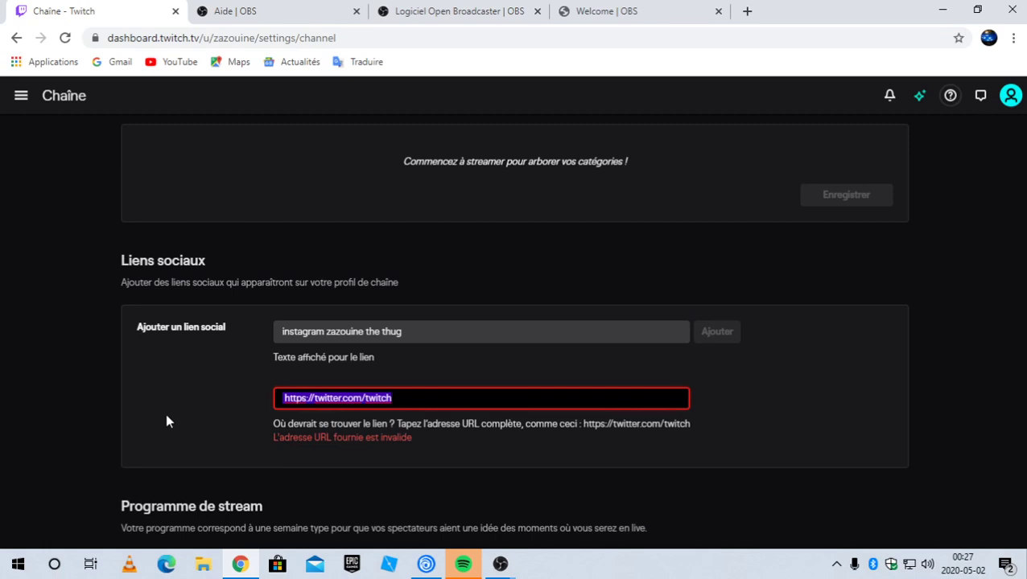
key(BackSpace)
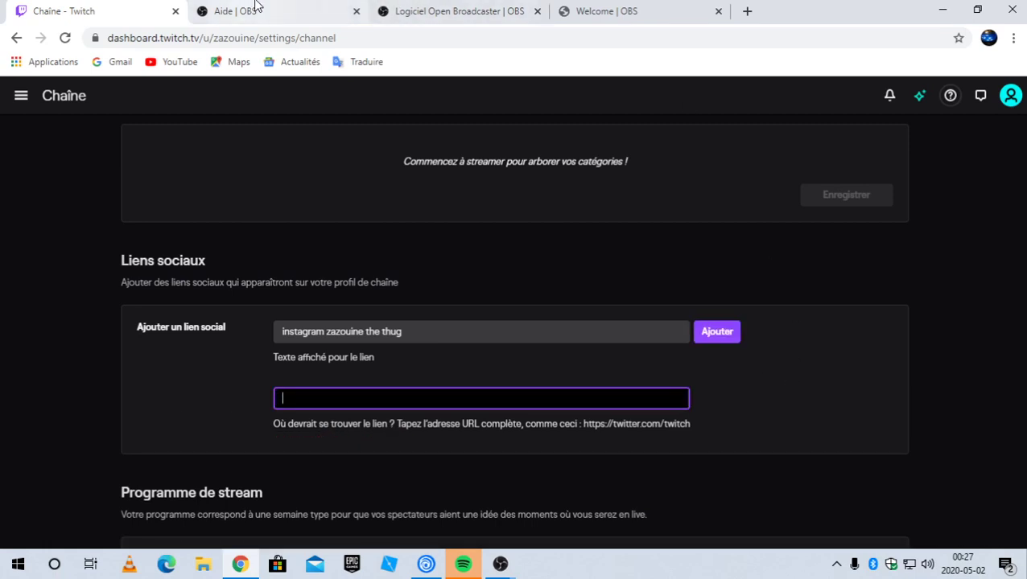
click(747, 11)
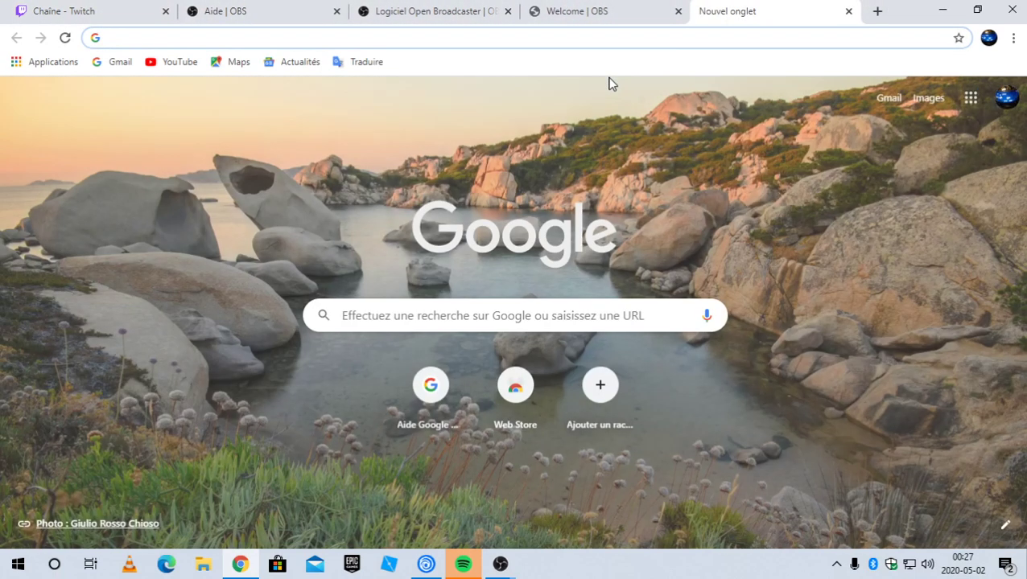
text(adresse)
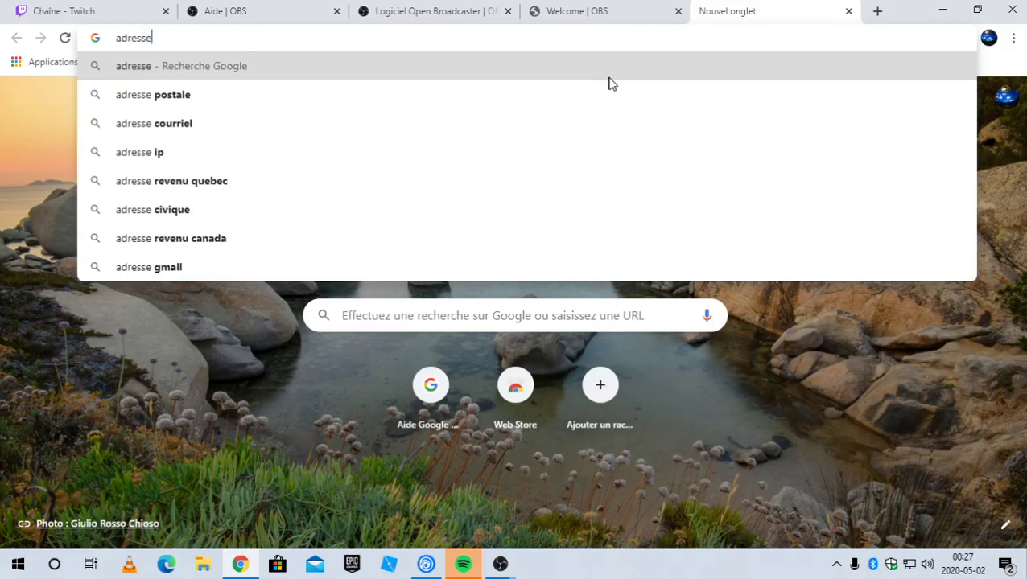
text( url)
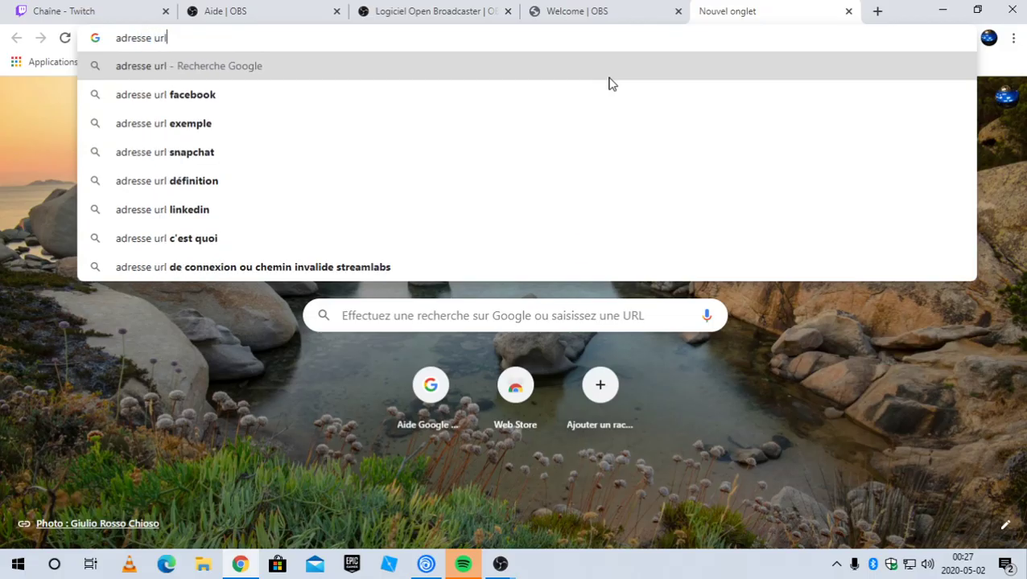
key(Return)
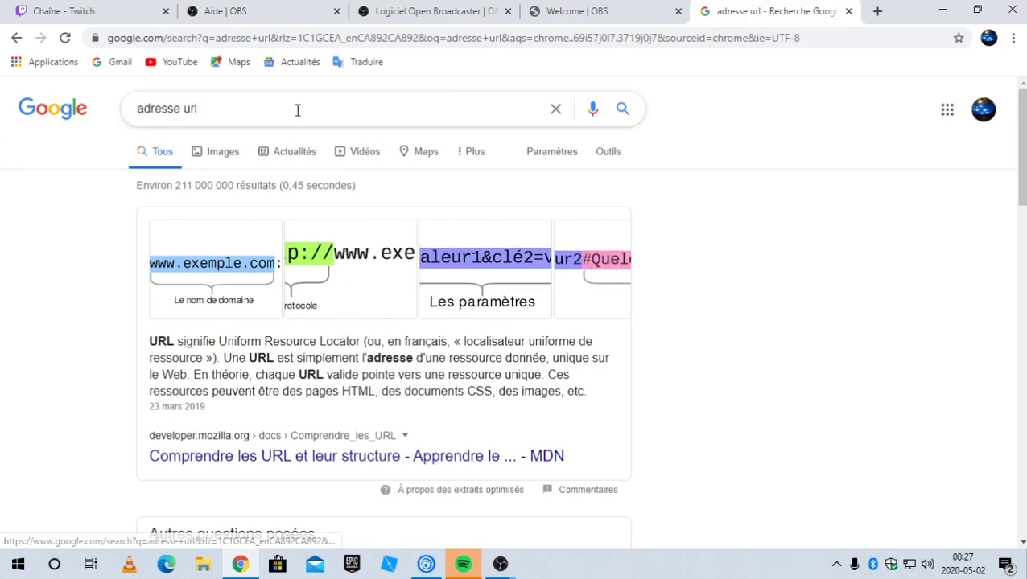
Return to the Twitch channel settings and enter "https:" as the start of the social link's address
click(125, 11)
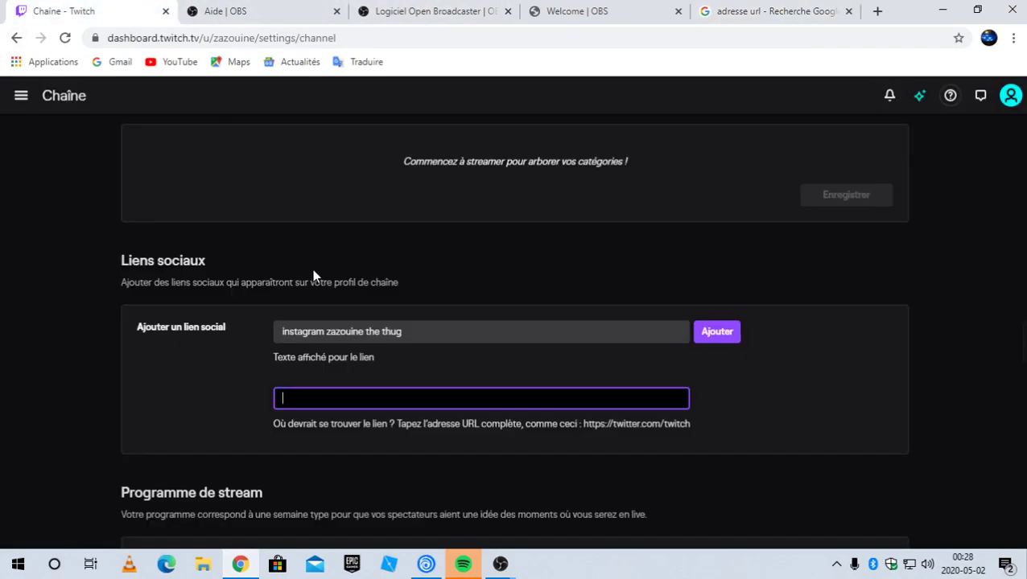
text(http)
text(s)
text(;)
key(BackSpace)
text(:)
text(E)
key(BackSpace)
text(##)
key(BackSpace)
key(BackSpace)
text(*3)
key(BackSpace)
text(3)
key(BackSpace)
text(3)
key(BackSpace)
text(##)
key(BackSpace)
key(BackSpace)
text(332333)
key(BackSpace)
key(BackSpace)
key(BackSpace)
key(BackSpace)
key(BackSpace)
key(BackSpace)
text(#33333###)
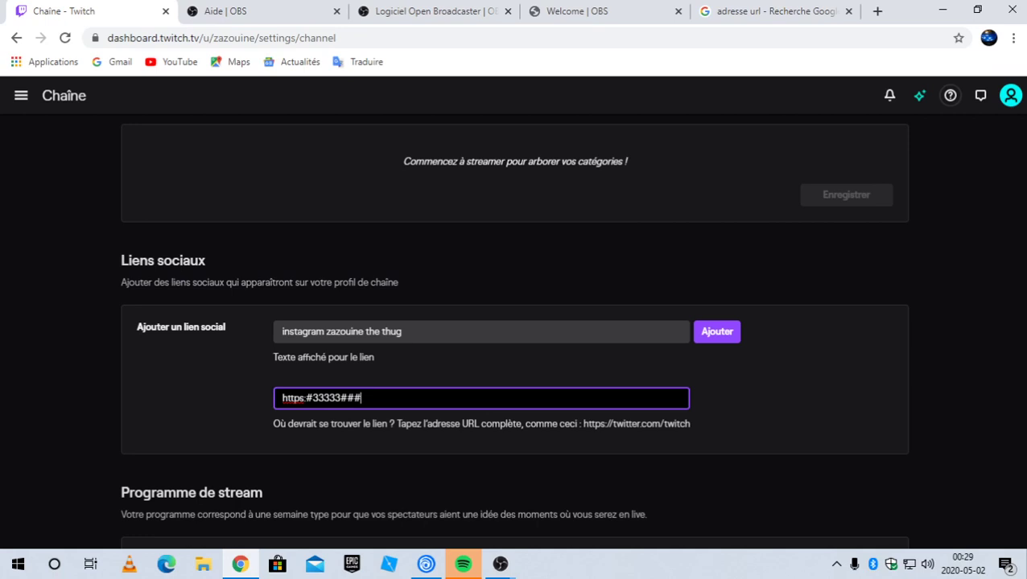
text(£££££)
text(3###3###)
key(ctrl+3)
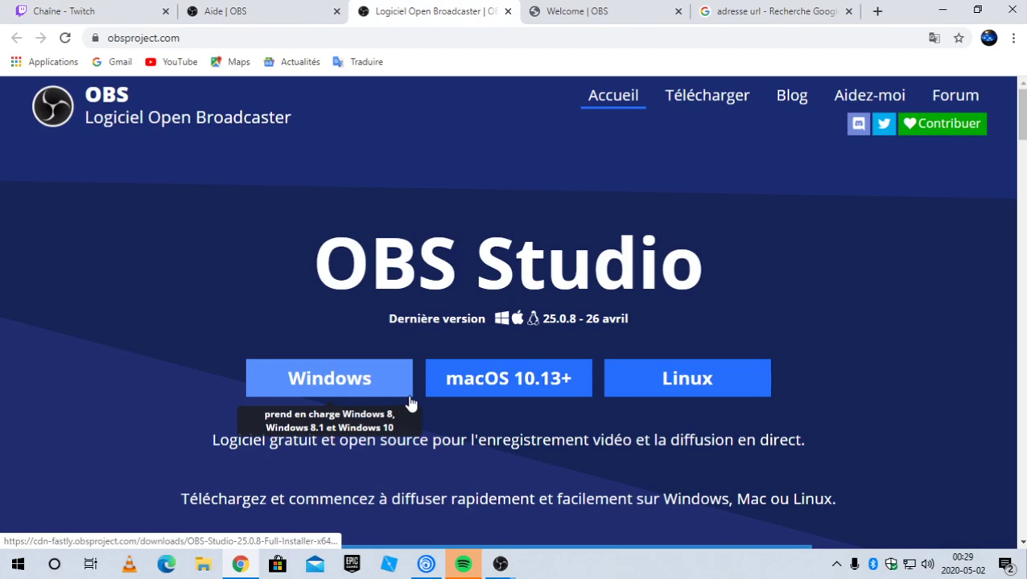
click(28, 9)
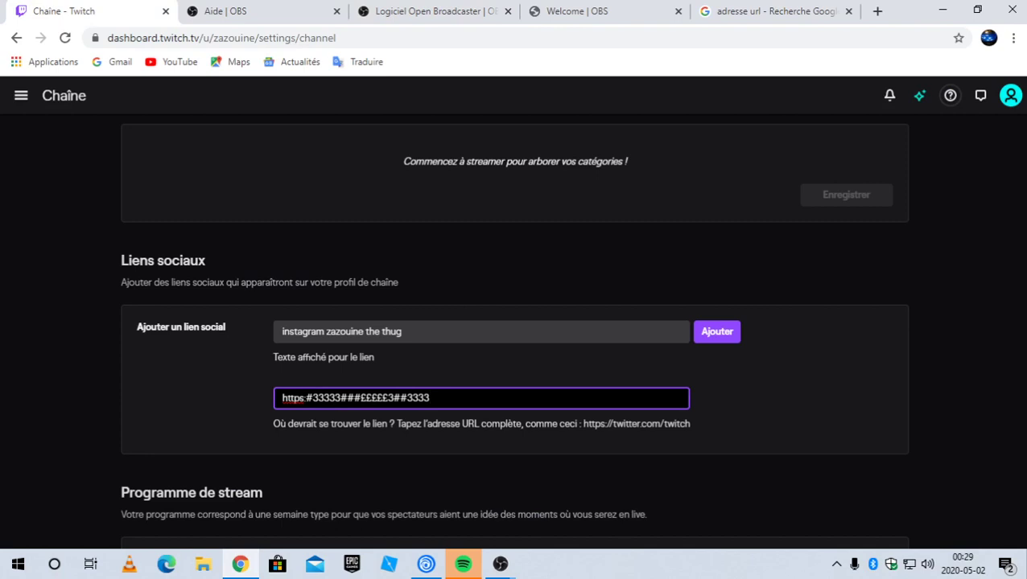
text(33)
key(BackSpace)
key(BackSpace)
key(BackSpace)
key(BackSpace)
key(BackSpace)
key(BackSpace)
key(BackSpace)
key(BackSpace)
key(BackSpace)
key(BackSpace)
key(BackSpace)
key(BackSpace)
key(BackSpace)
key(BackSpace)
key(BackSpace)
key(BackSpace)
key(BackSpace)
key(BackSpace)
key(BackSpace)
key(BackSpace)
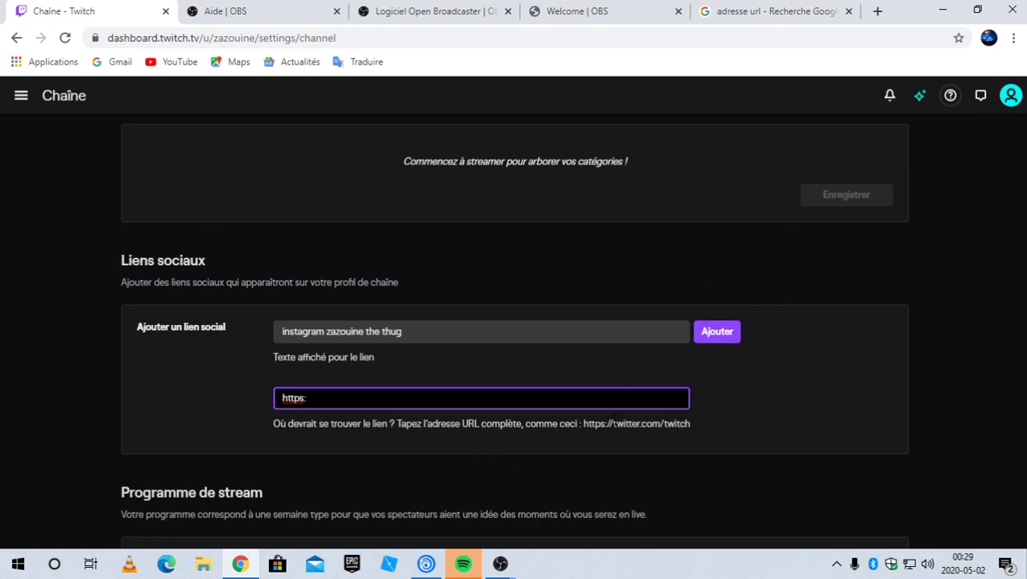
click(609, 424)
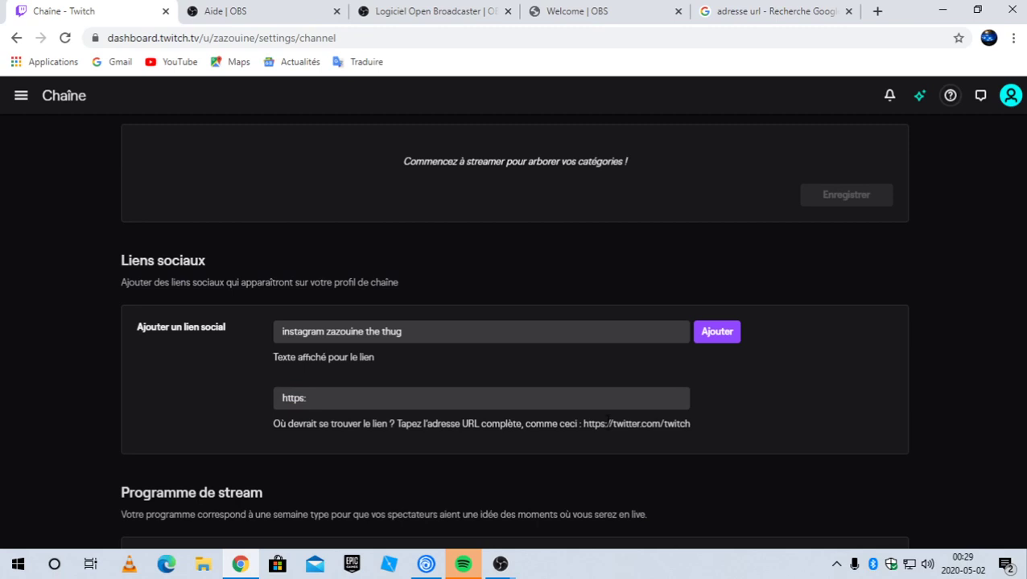
right_click(609, 423)
click(626, 436)
right_click(382, 404)
click(444, 280)
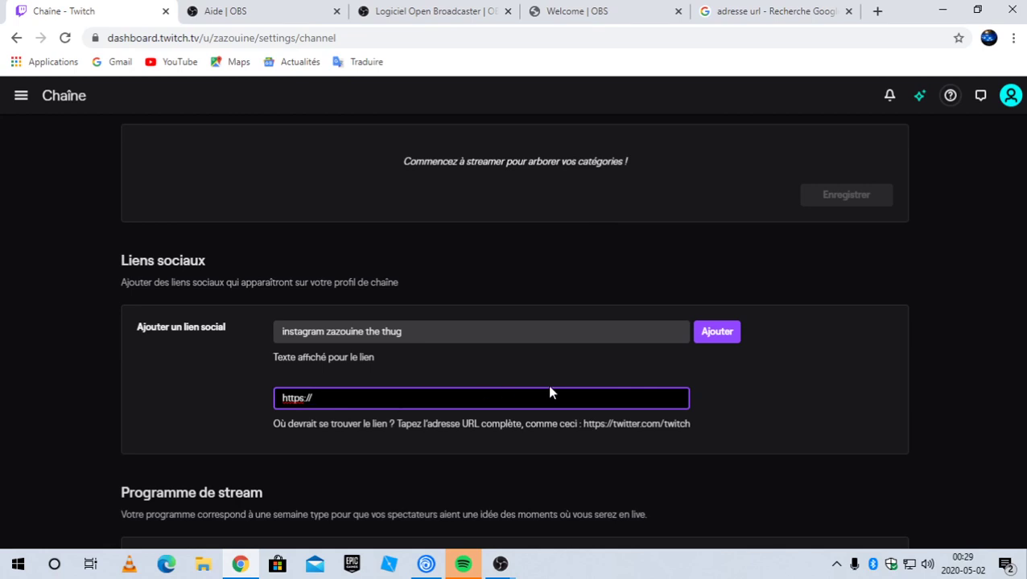
text(instagram.com)
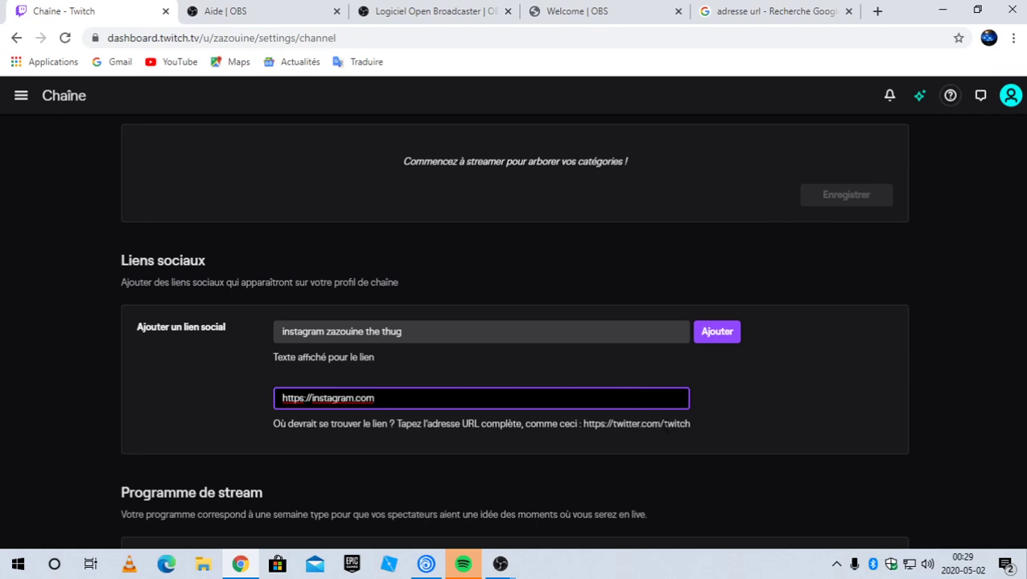
click(662, 424)
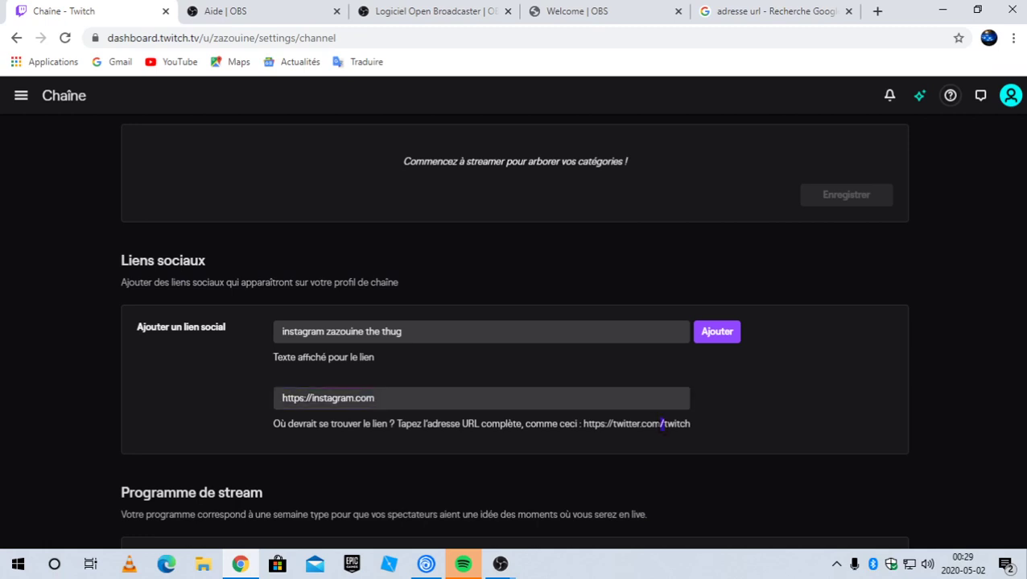
right_click(661, 424)
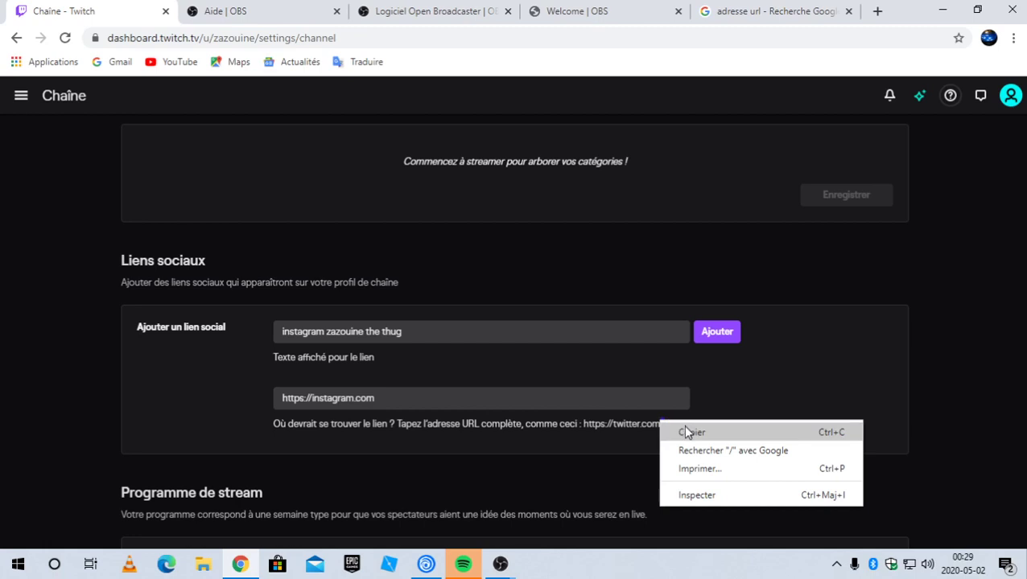
click(684, 430)
right_click(570, 402)
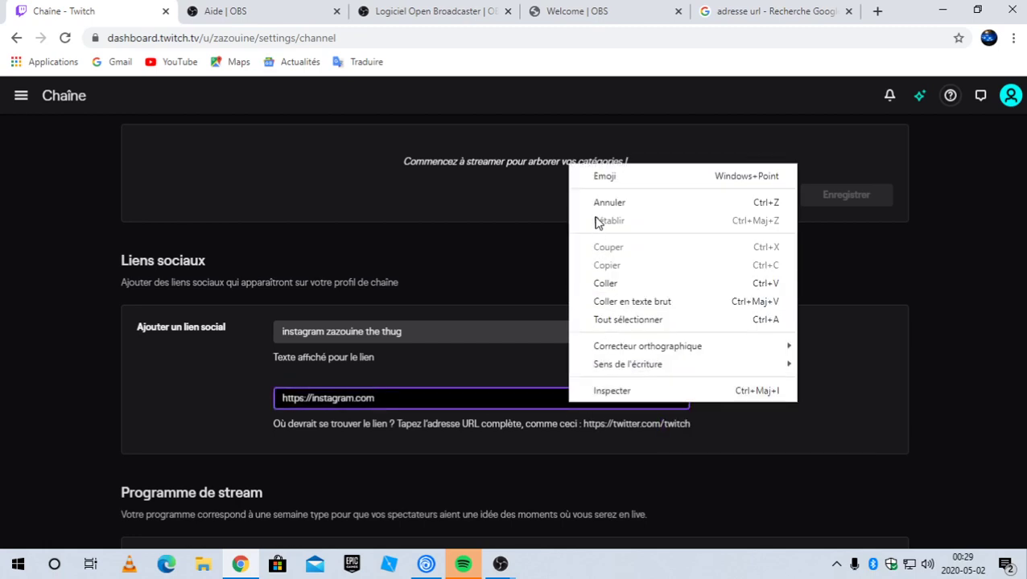
click(608, 281)
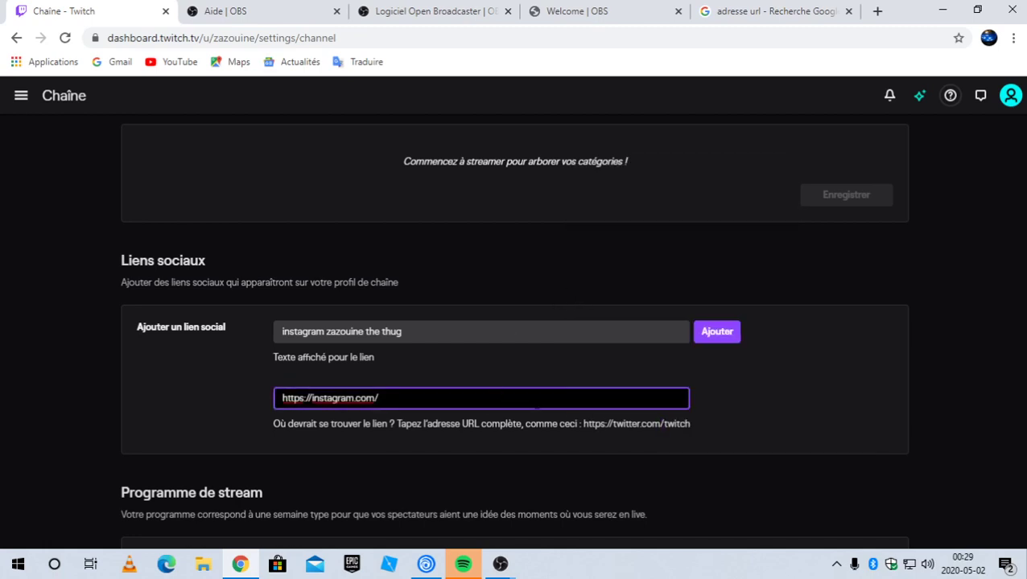
text(twitch)
click(724, 336)
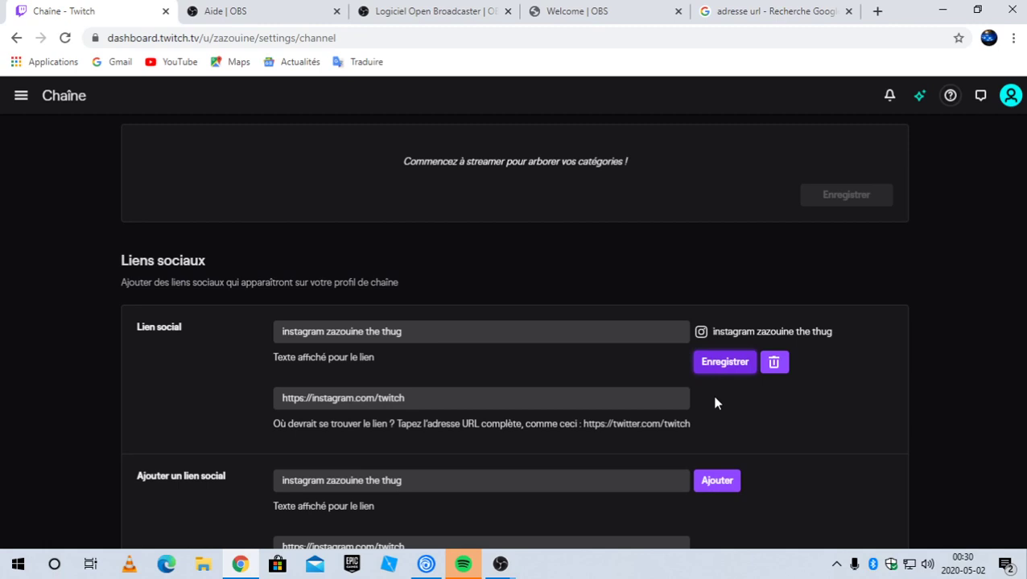
Add the same Instagram link a second time and review the list of social links
scroll(716, 396, down, 1)
click(717, 404)
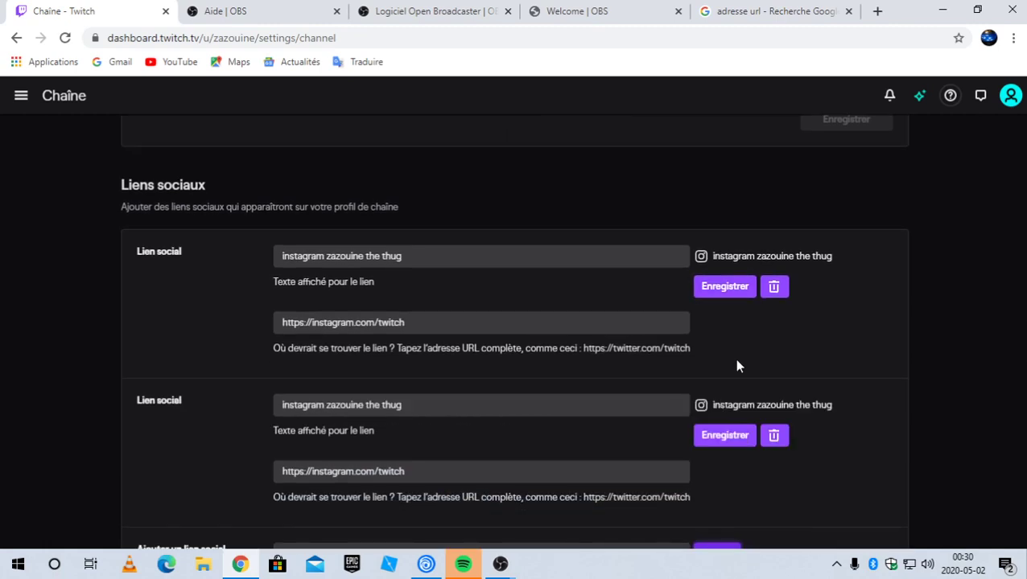
scroll(737, 408, down, 1)
scroll(740, 394, up, 3)
scroll(728, 389, down, 2)
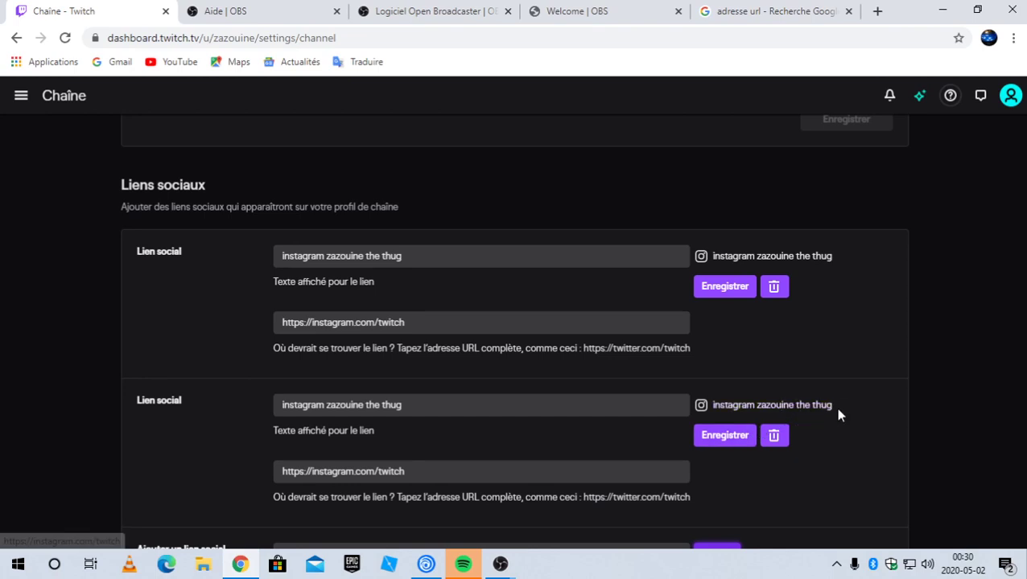
scroll(685, 452, down, 1)
scroll(685, 451, down, 1)
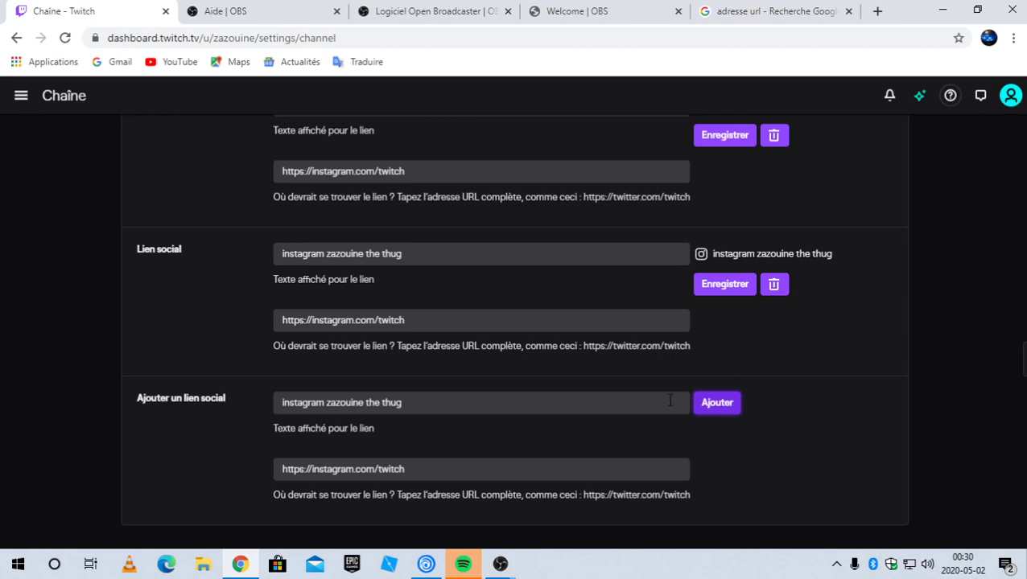
Set the new scheduled stream's day to dimanche and its title to "the crew 2 et fornite"
scroll(668, 405, down, 2)
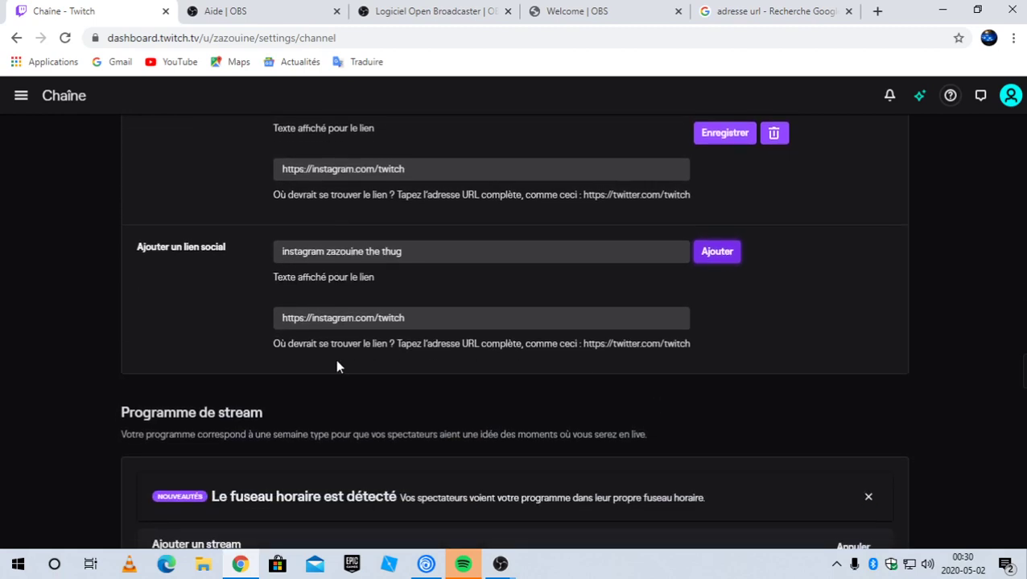
scroll(336, 364, down, 2)
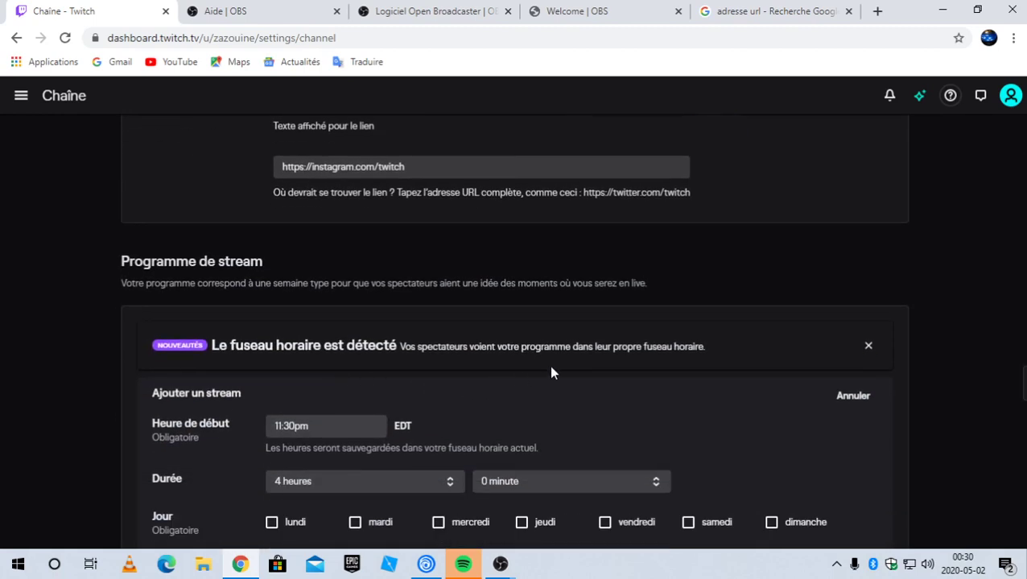
scroll(747, 374, down, 2)
click(728, 375)
click(771, 373)
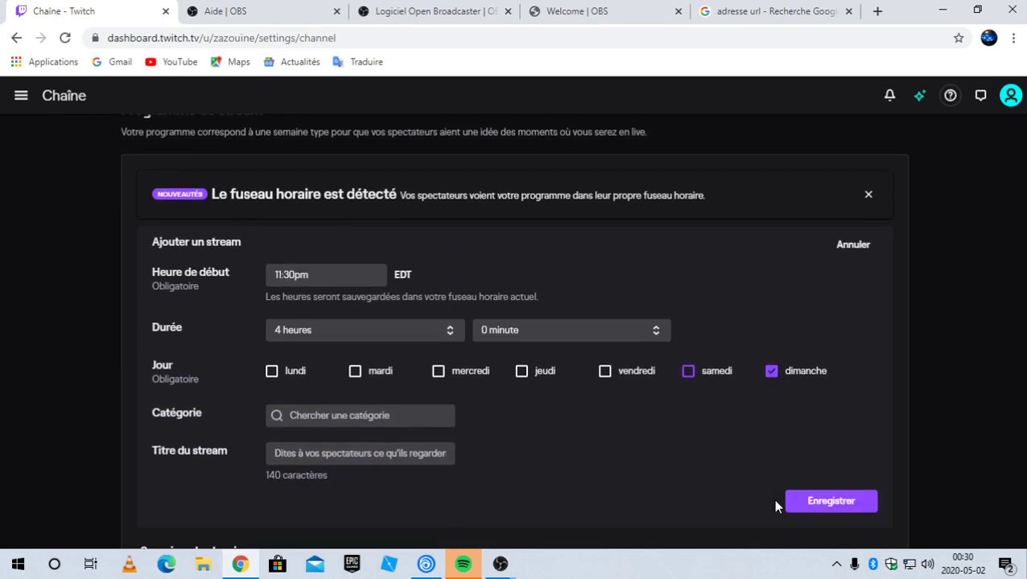
scroll(455, 439, down, 1)
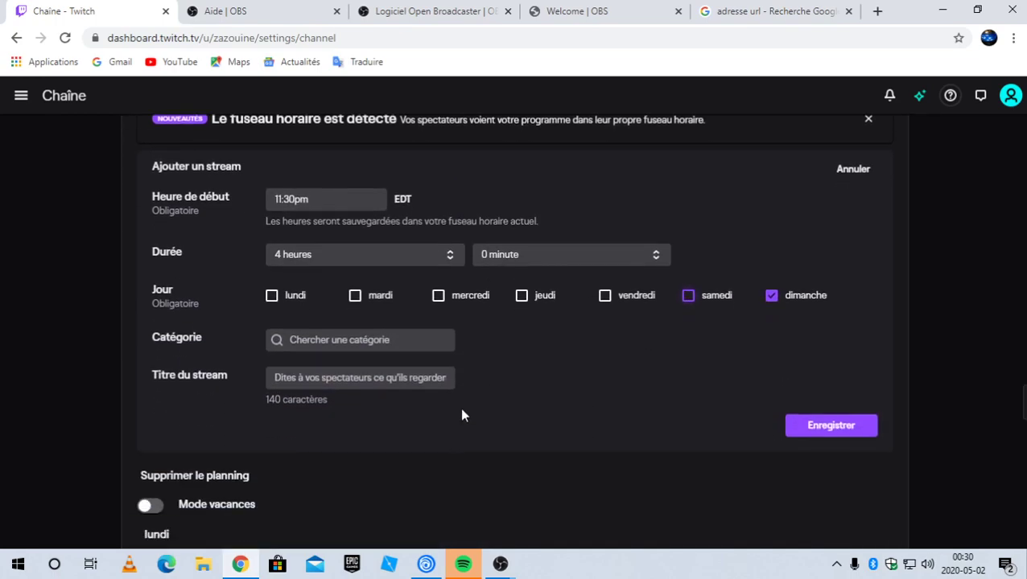
click(373, 375)
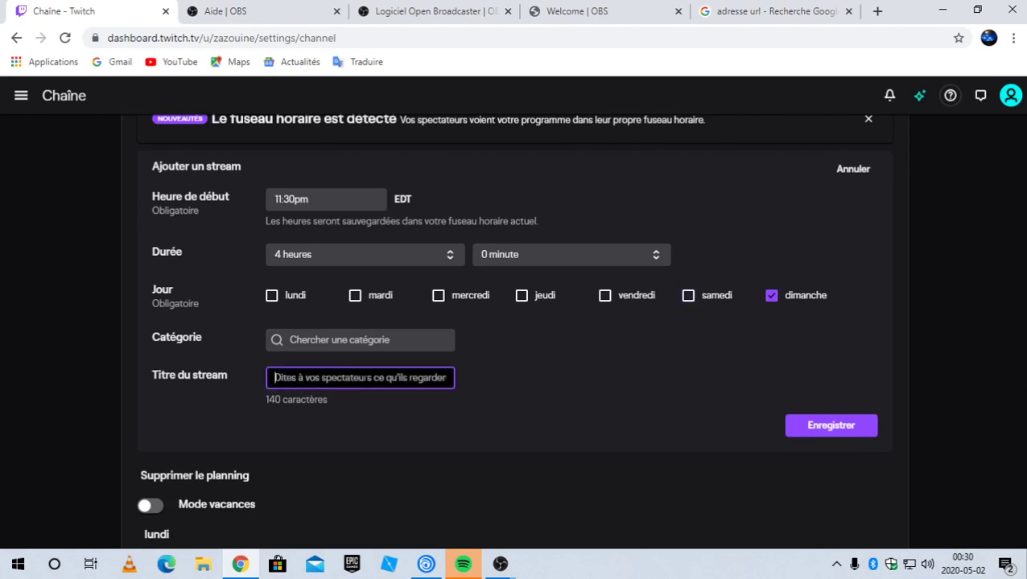
text(t)
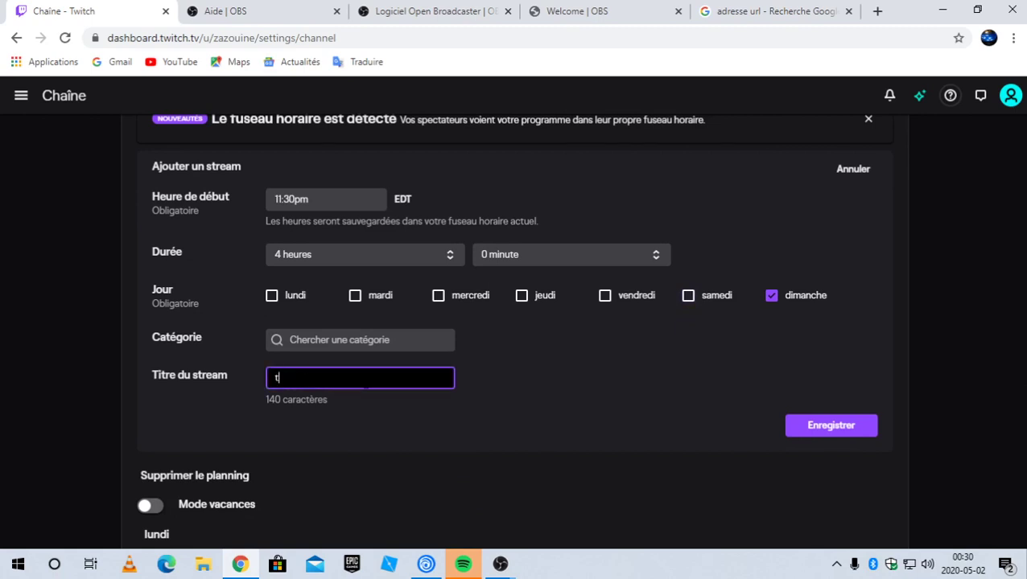
text(he crew 2 et fornite)
Search the stream categories for "f", pick a suggestion and submit the scheduled stream for saving
click(392, 345)
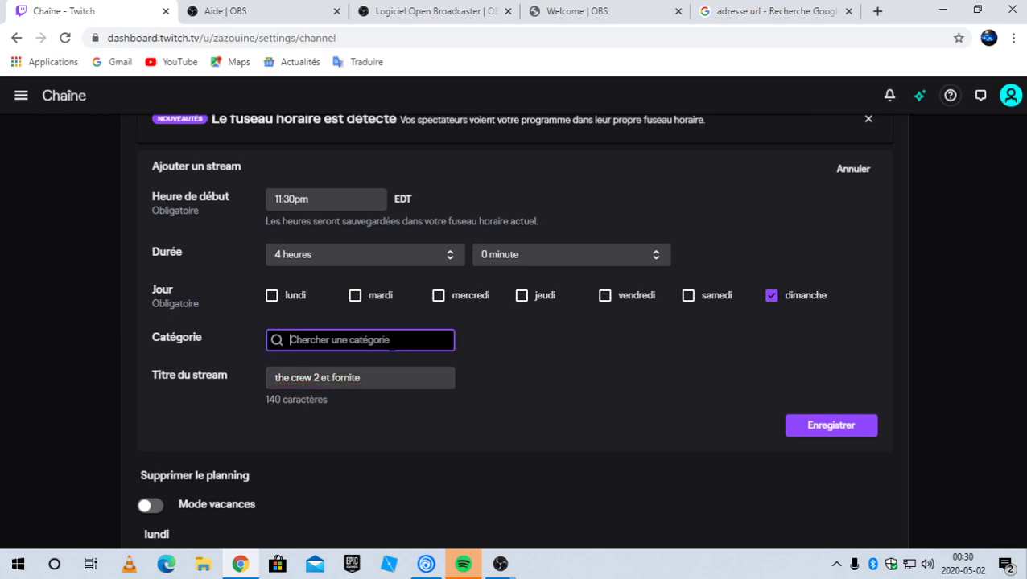
text(f)
click(362, 368)
click(815, 430)
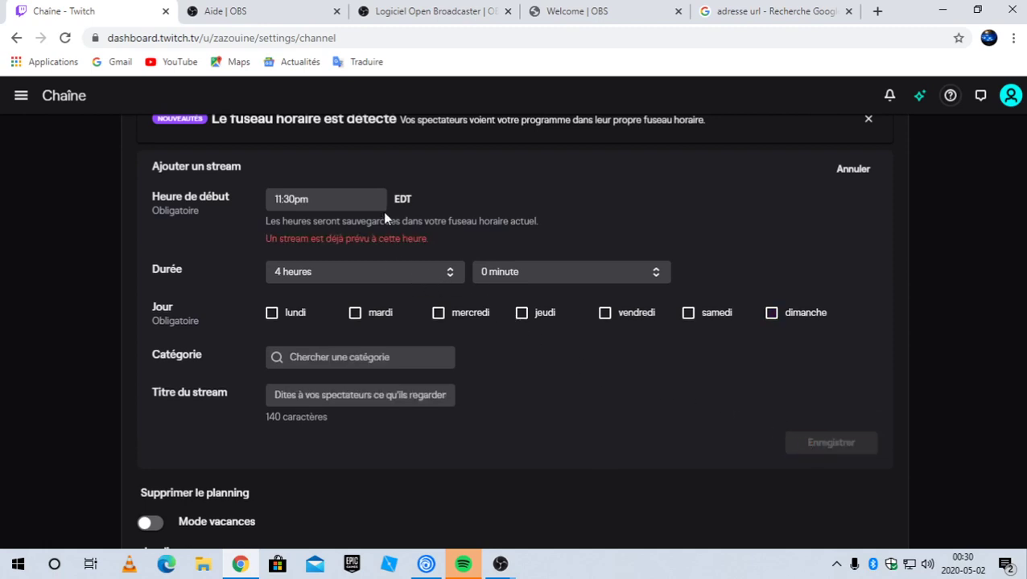
Browse the available start times for the new scheduled stream and choose 11:30pm
click(359, 204)
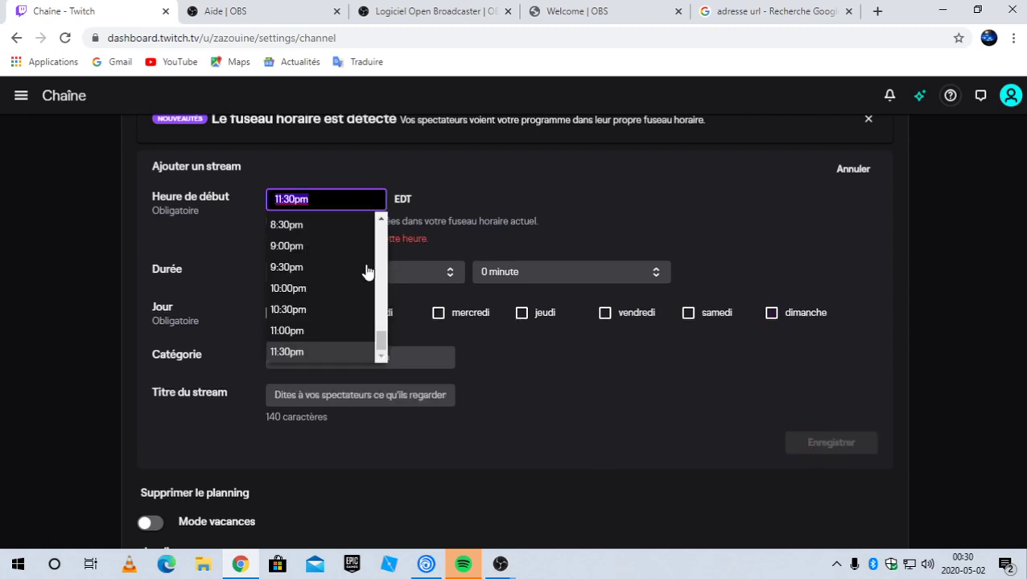
key(BackSpace)
scroll(339, 271, down, 3)
scroll(339, 271, up, 3)
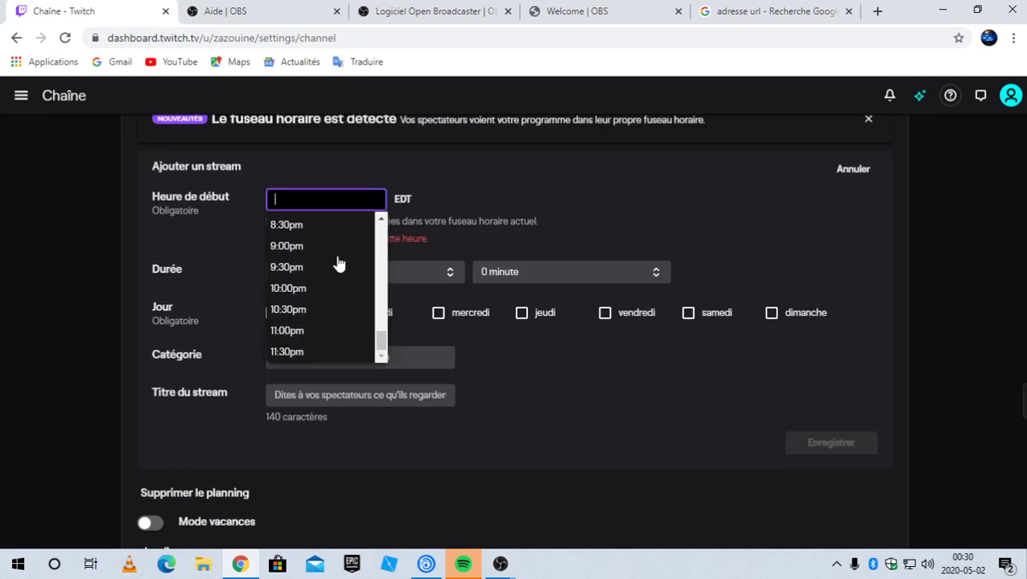
scroll(325, 351, up, 3)
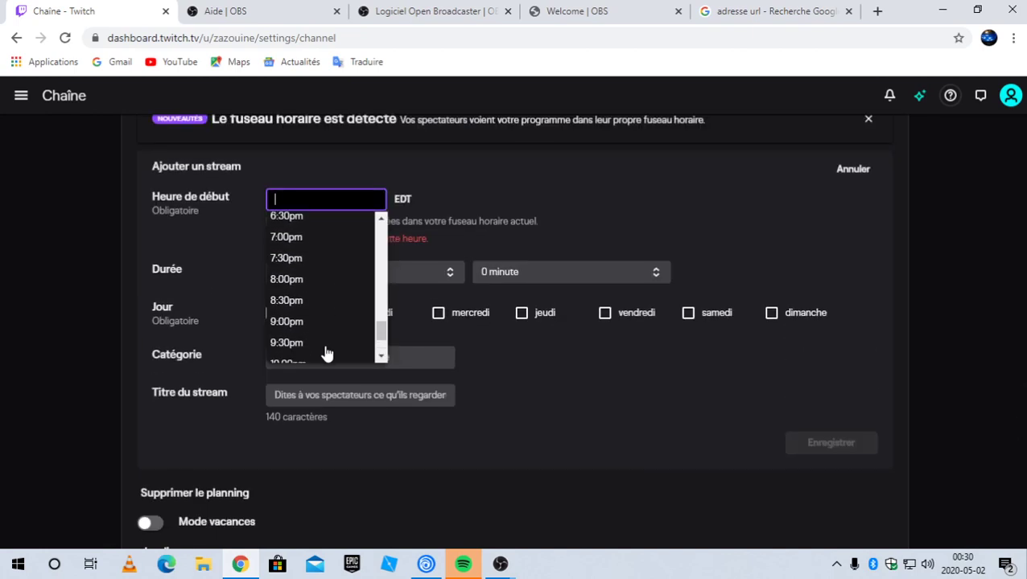
scroll(326, 354, up, 4)
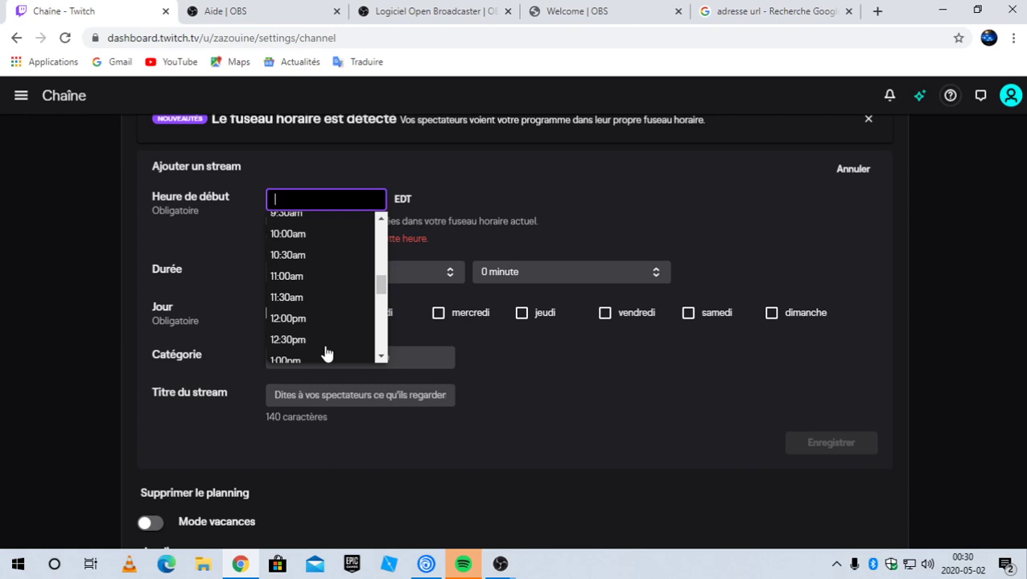
scroll(325, 354, down, 1)
scroll(330, 297, down, 5)
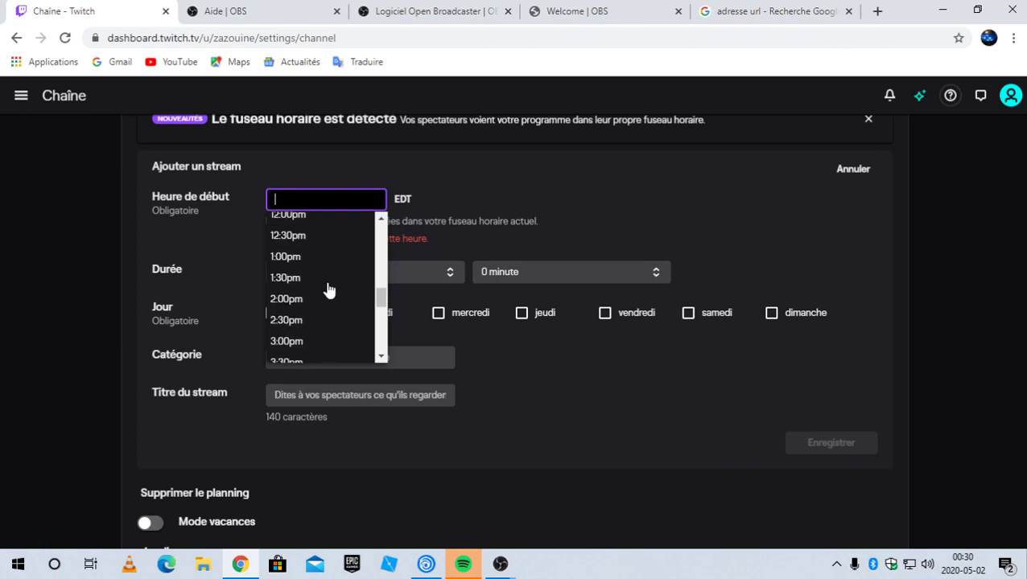
scroll(312, 312, down, 3)
scroll(309, 299, up, 2)
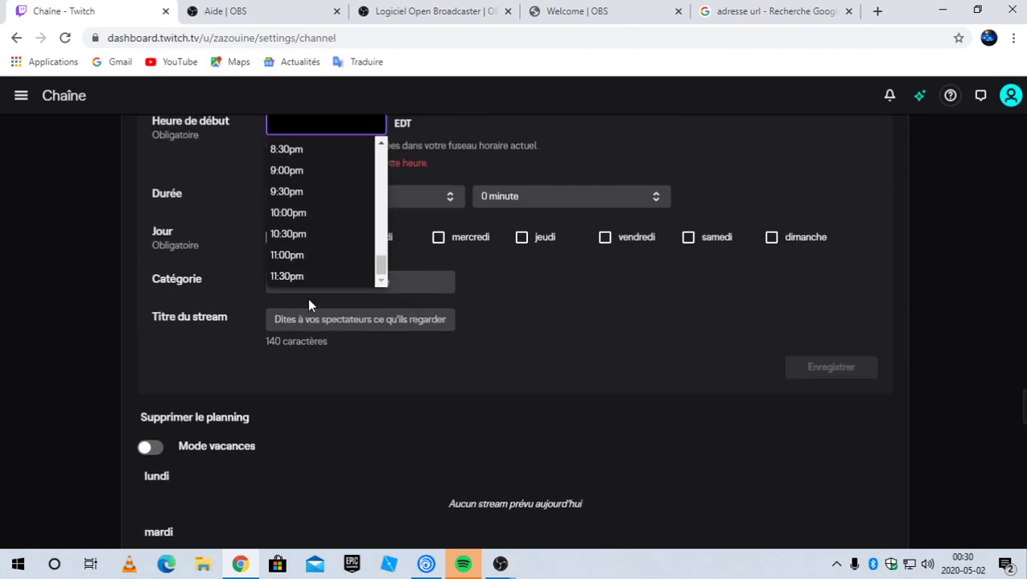
click(314, 276)
scroll(359, 259, up, 1)
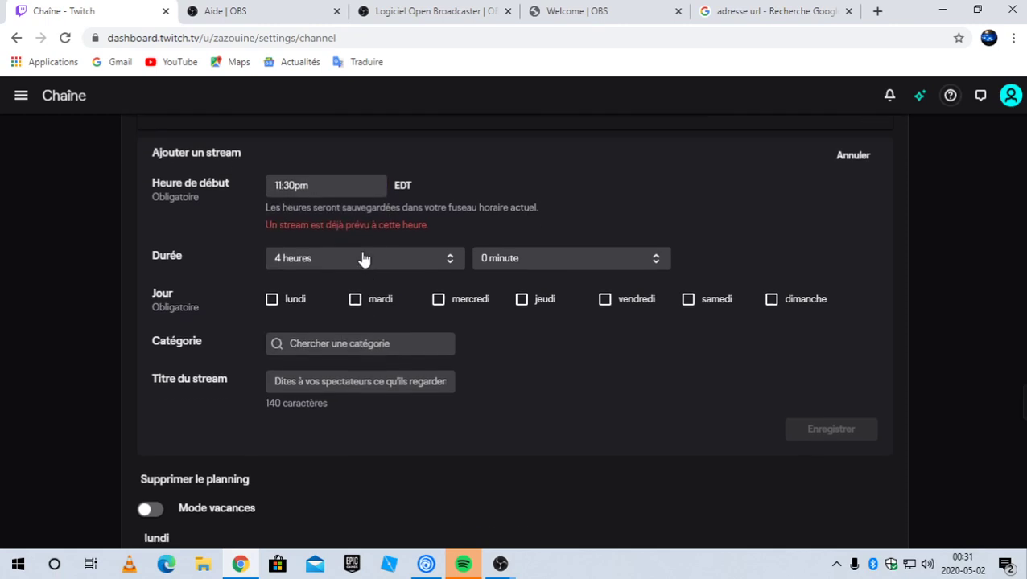
Try to save the new scheduled stream with an 11:00pm start time on dimanche
click(347, 201)
click(319, 329)
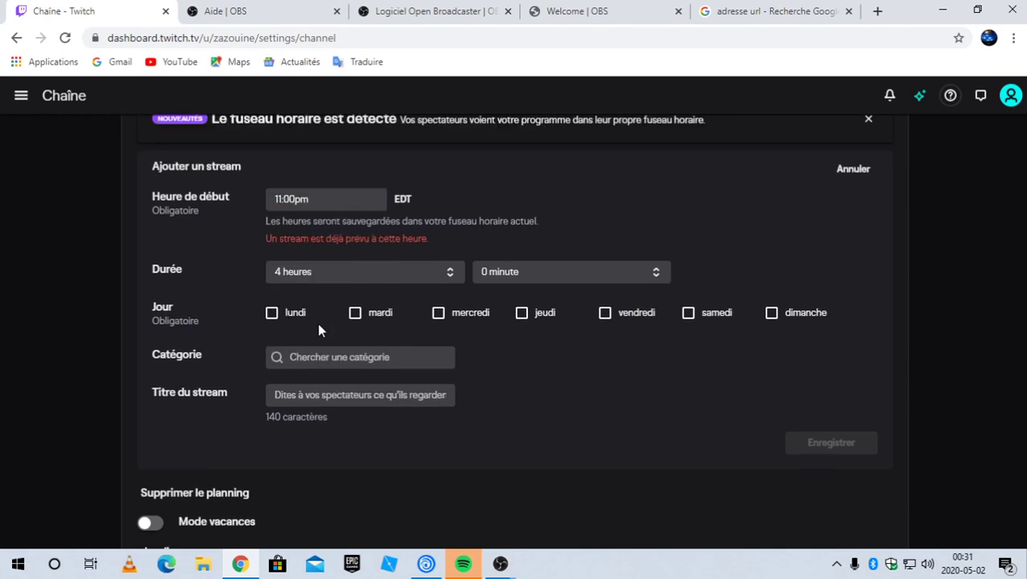
click(792, 314)
click(823, 443)
Try to save the new scheduled stream with an 8:30pm start time on dimanche
click(347, 201)
click(336, 234)
click(795, 314)
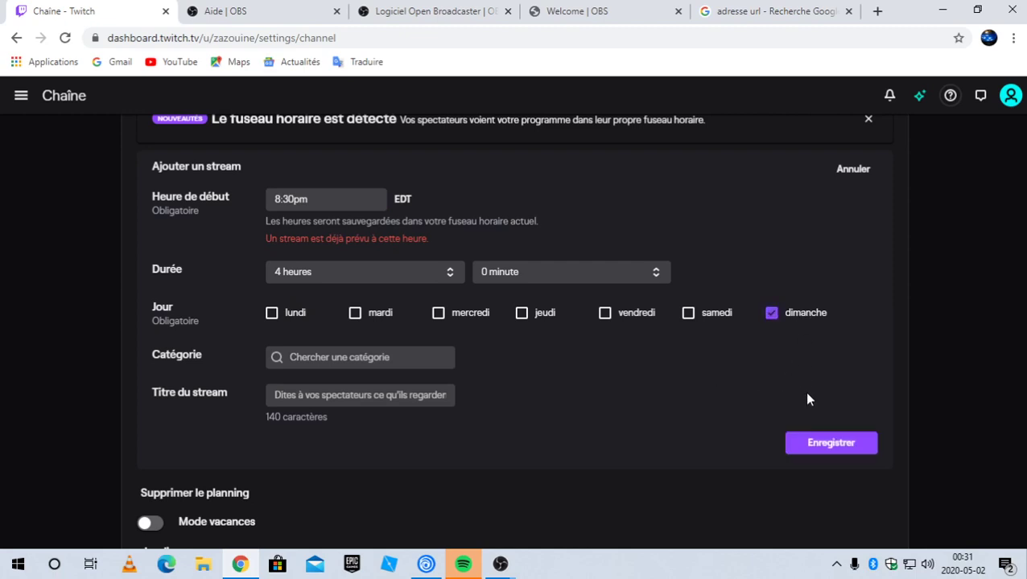
click(815, 445)
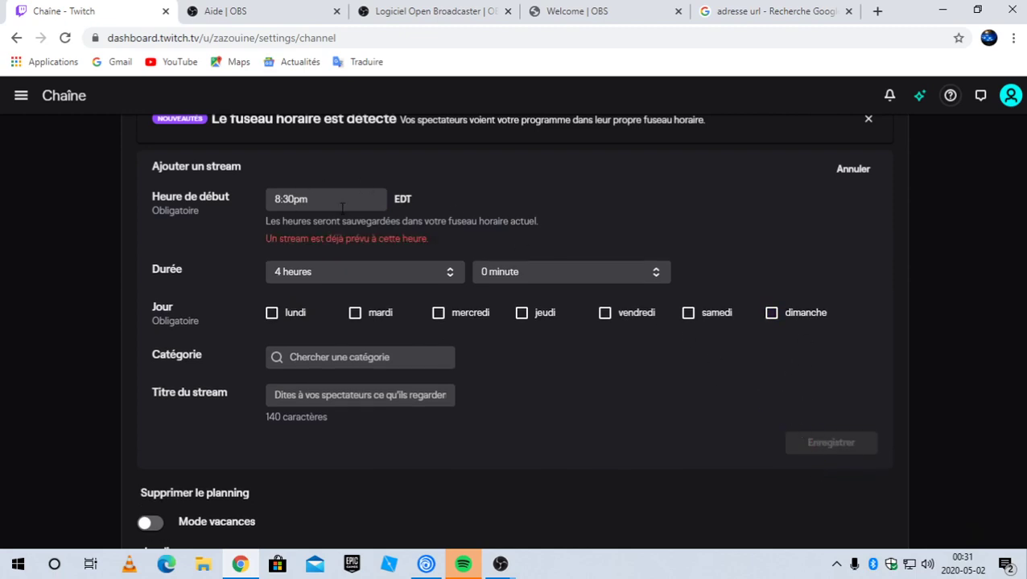
Change the start time to 12:00pm, select dimanche and try to save the scheduled stream
click(272, 205)
key(BackSpace)
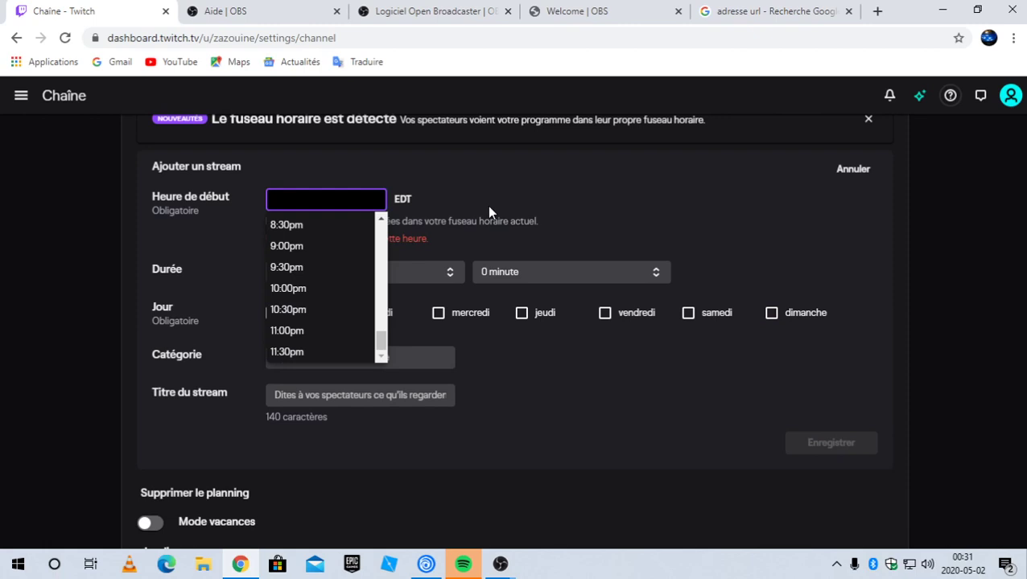
text(00:34)
key(Return)
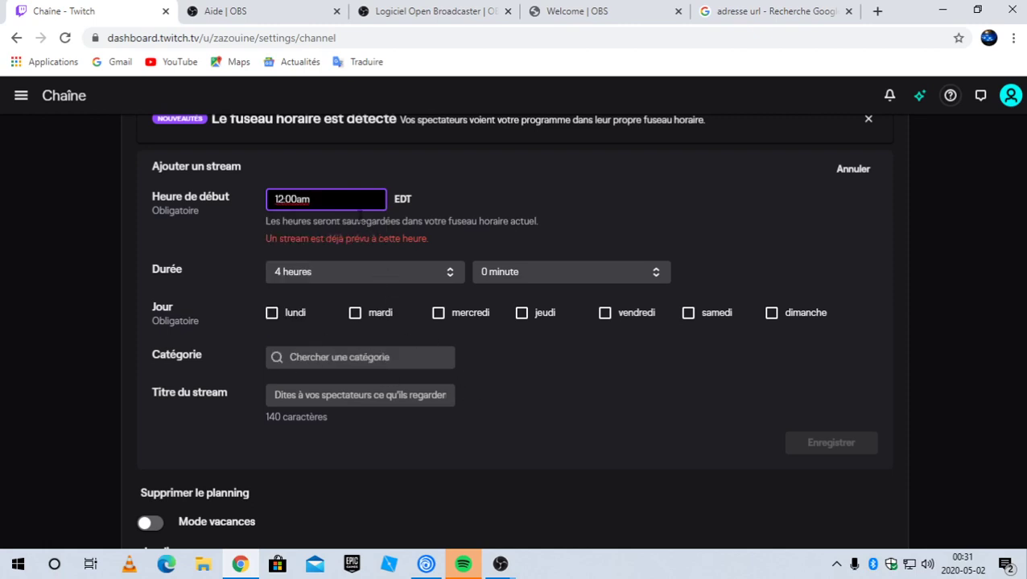
drag(311, 198, 304, 199)
text(pm)
click(801, 313)
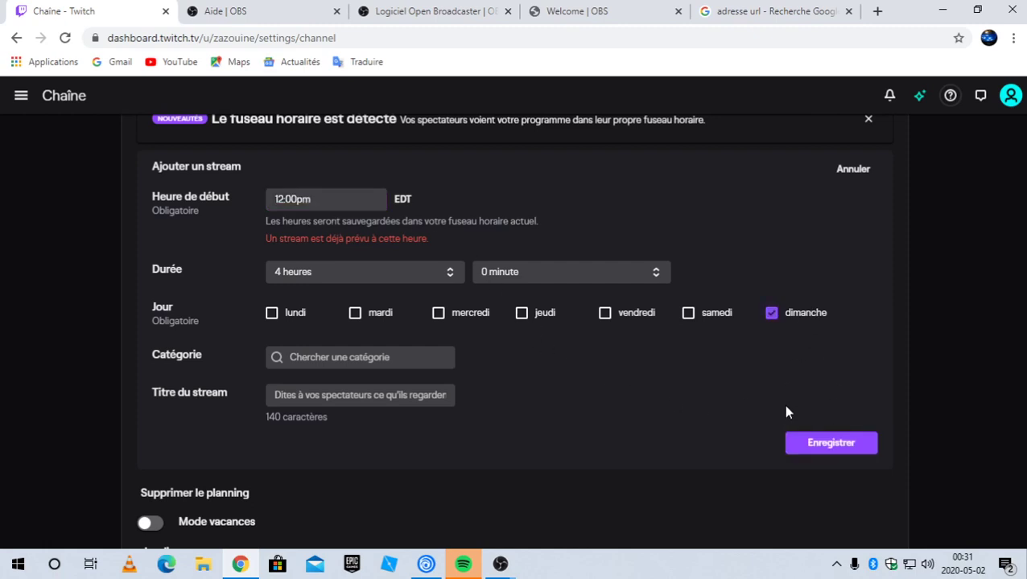
click(847, 453)
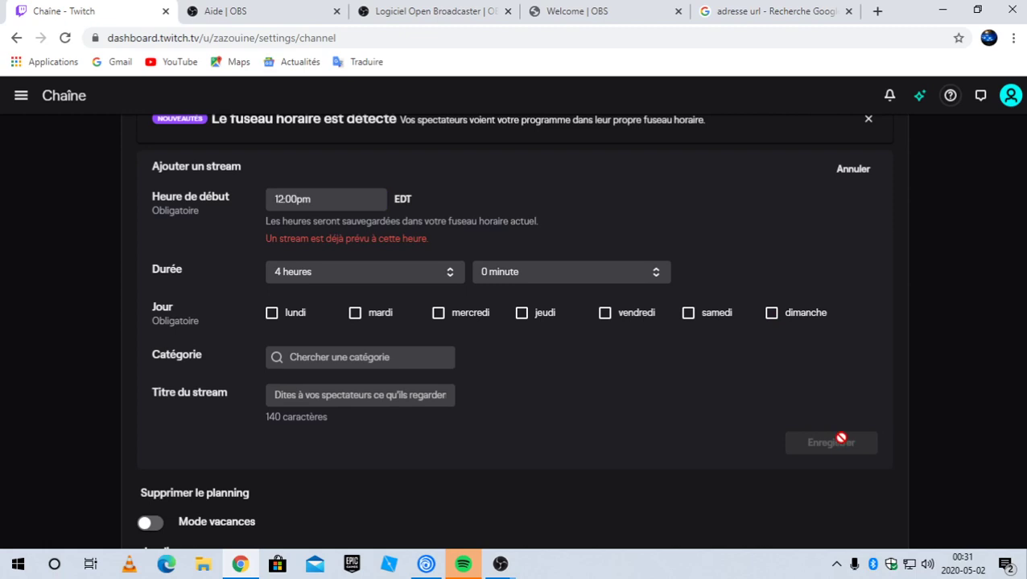
Clear the start time, look through the evening times and choose 8:30pm for the new stream
click(372, 203)
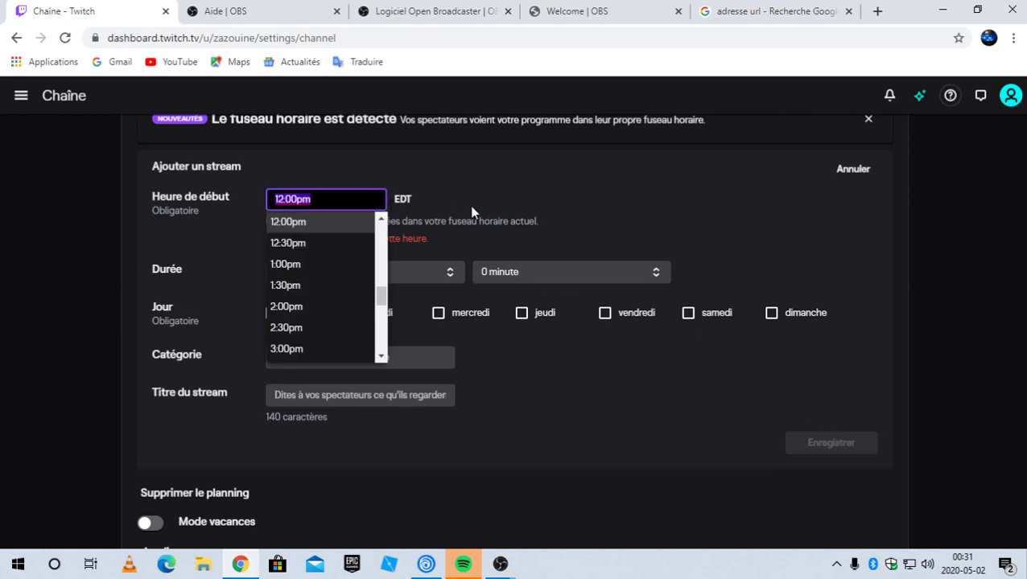
key(BackSpace)
scroll(309, 262, down, 5)
scroll(308, 259, down, 3)
scroll(308, 262, up, 2)
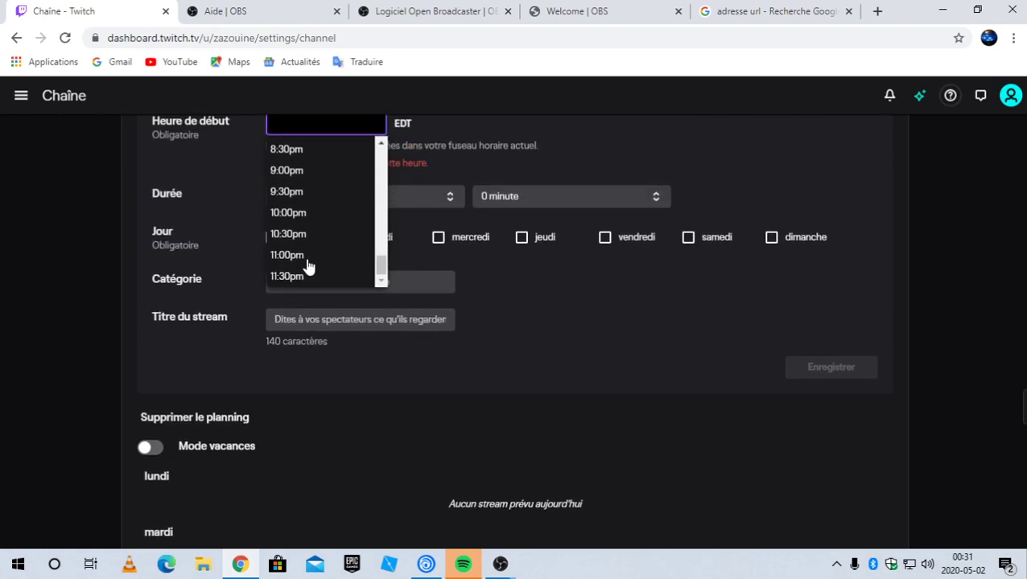
scroll(308, 267, up, 2)
scroll(308, 266, down, 2)
scroll(360, 428, up, 2)
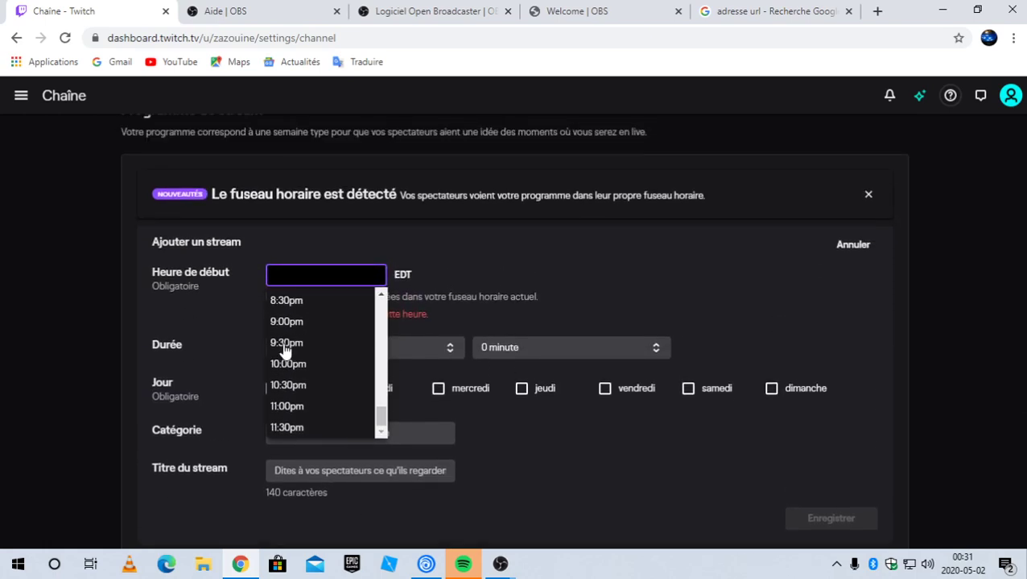
click(347, 384)
click(346, 271)
click(362, 299)
Set the new stream's start time to 11:30am and its day to dimanche
click(374, 274)
scroll(339, 367, up, 7)
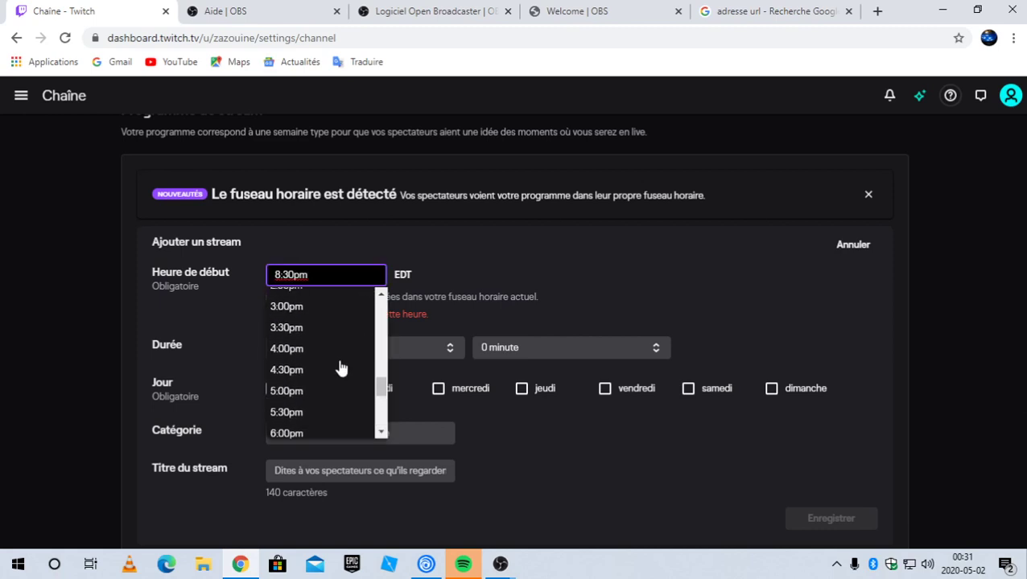
click(311, 370)
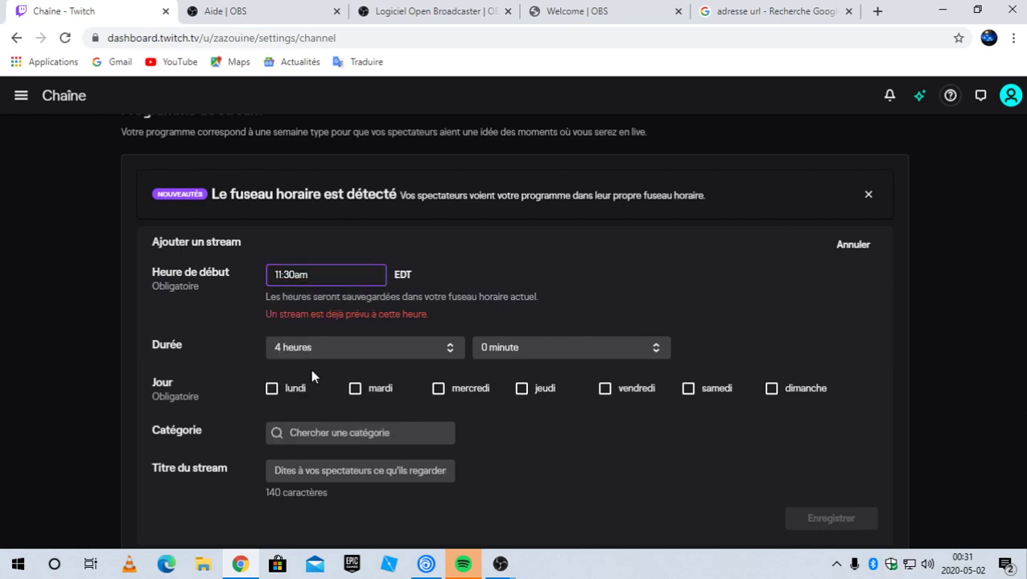
click(771, 389)
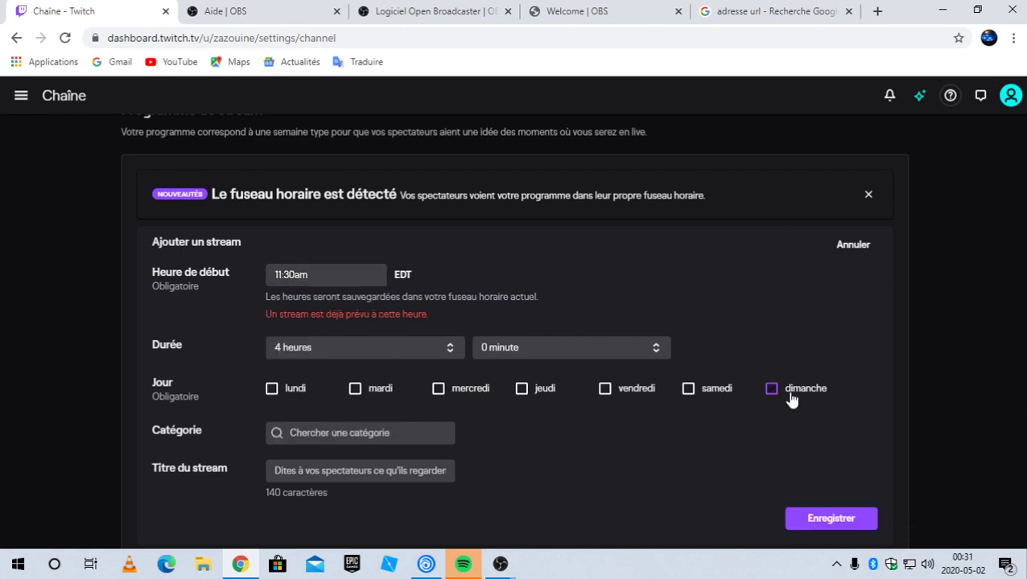
Set the category to Fortnite and the title to "the crew 2 et fornite", and try to save the scheduled stream
click(443, 431)
text(f)
key(Return)
key(Tab)
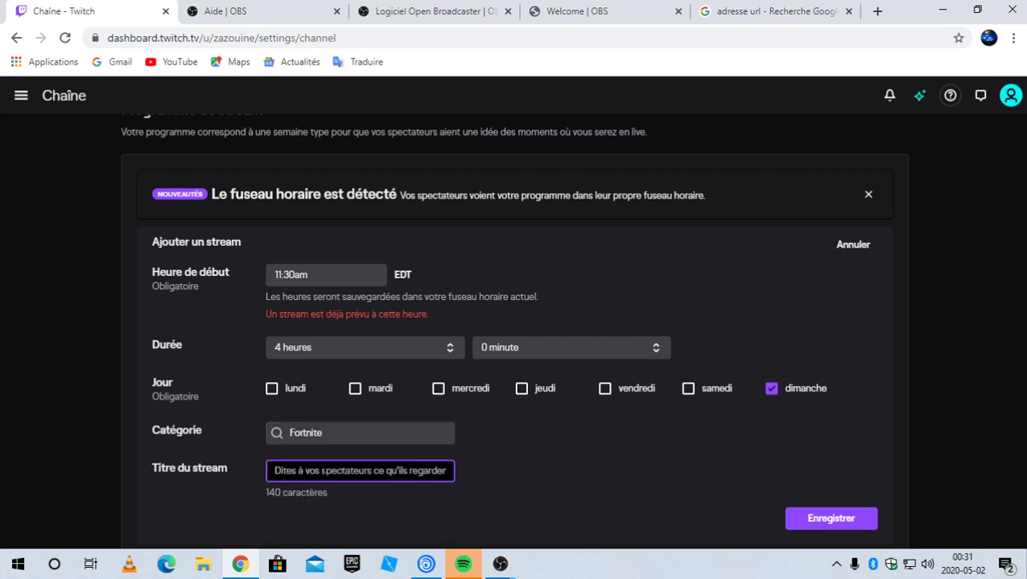
text(the crew)
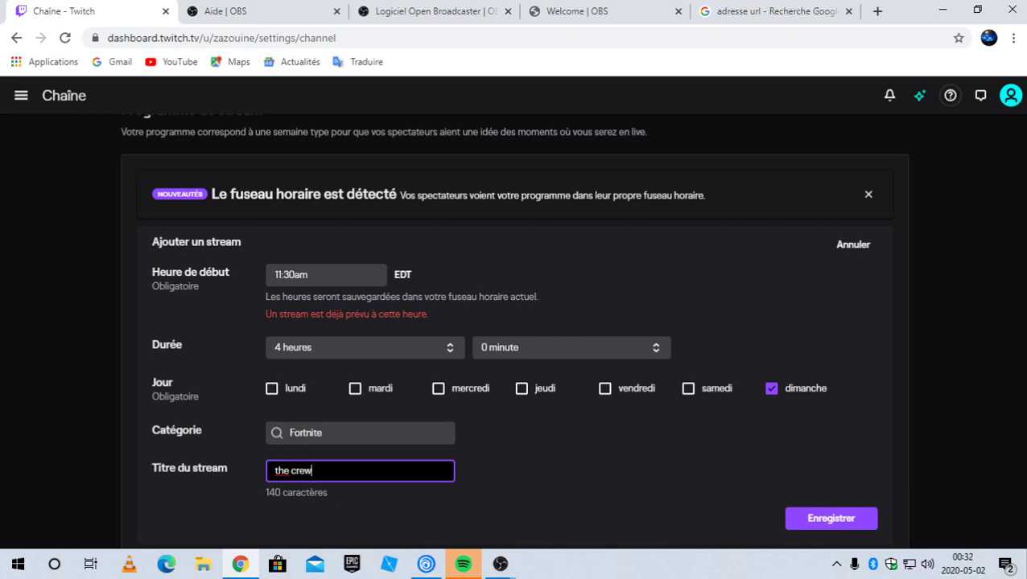
text( 2 et fornite)
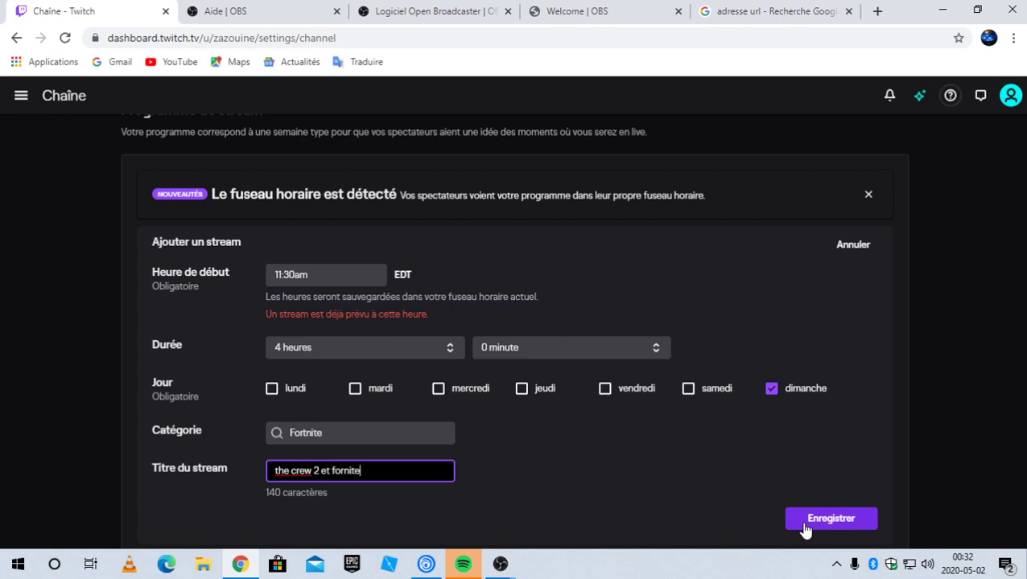
click(804, 524)
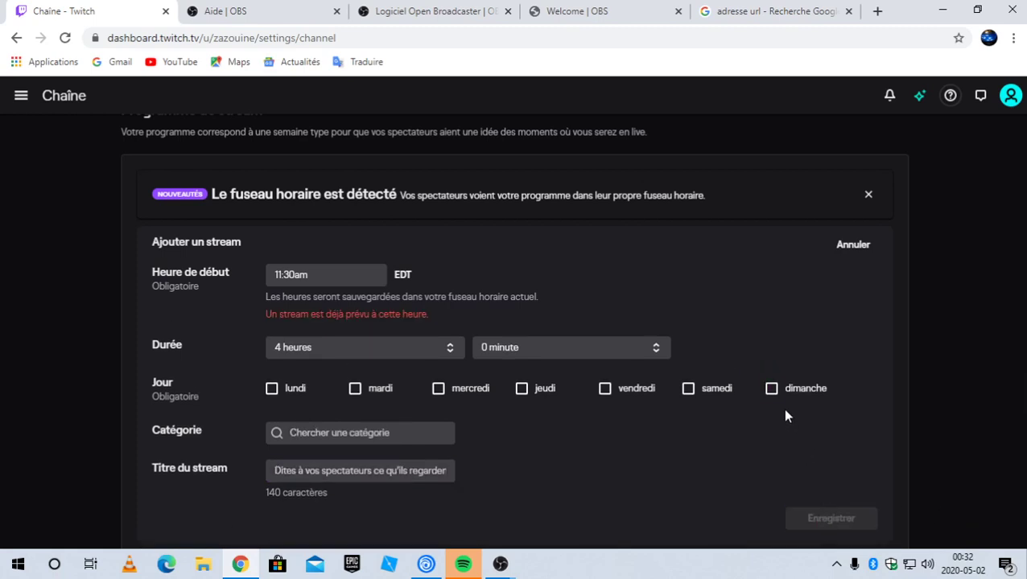
Set the start time to 12:00am, switch the day from dimanche to samedi and save the scheduled stream
click(334, 269)
scroll(339, 390, up, 6)
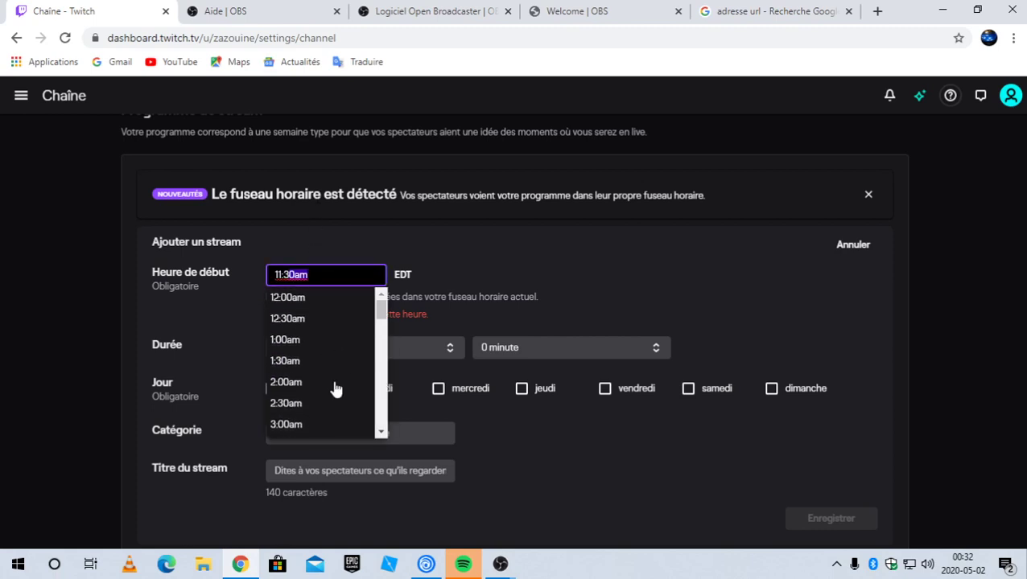
click(314, 303)
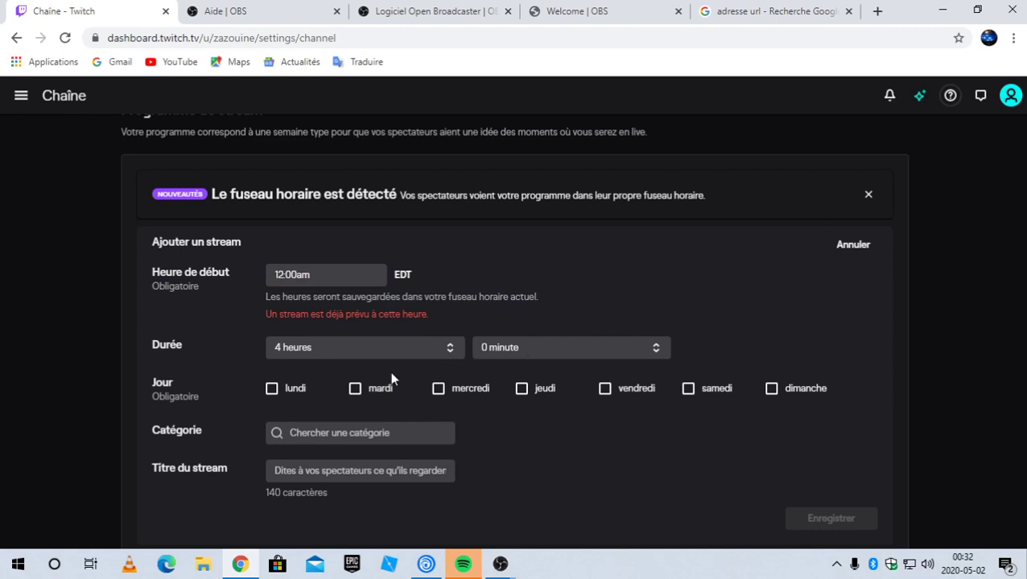
click(780, 394)
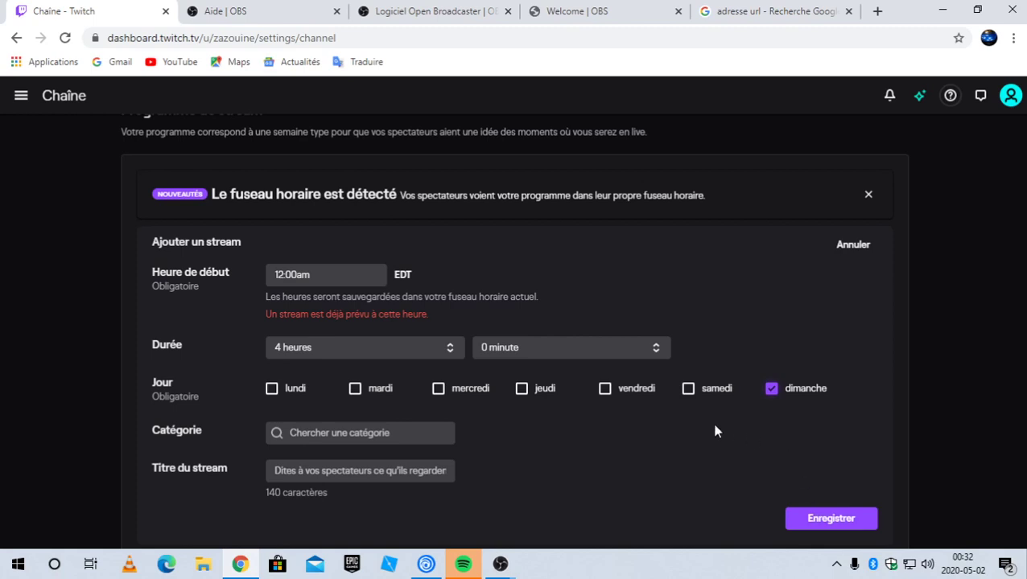
click(693, 392)
click(788, 402)
click(799, 519)
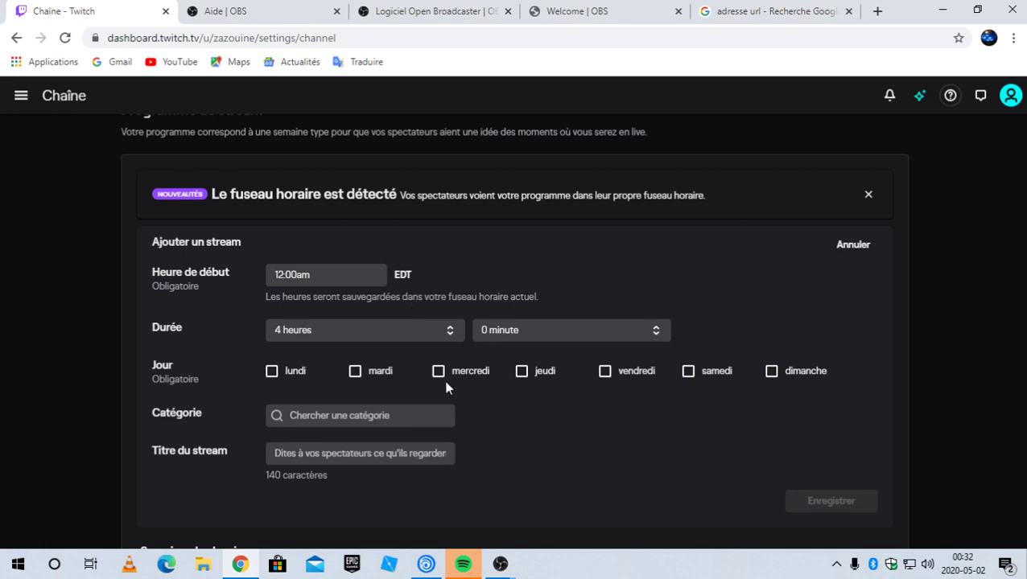
Review the channel settings page, including the weekly schedule, streamer library, auto-hosting, raids, drops, social links and profile sections
scroll(659, 407, down, 10)
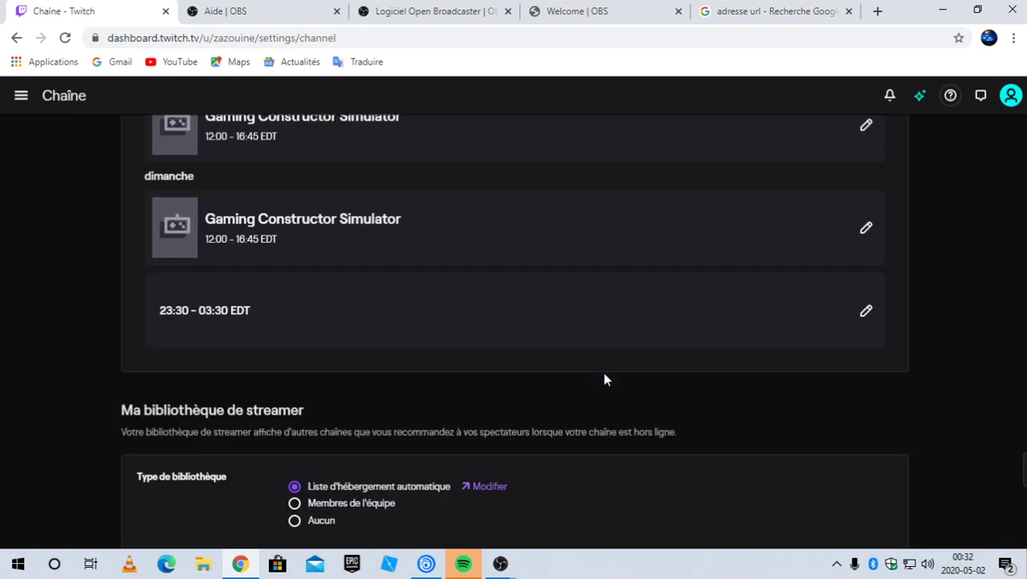
scroll(564, 358, down, 1)
scroll(567, 366, down, 1)
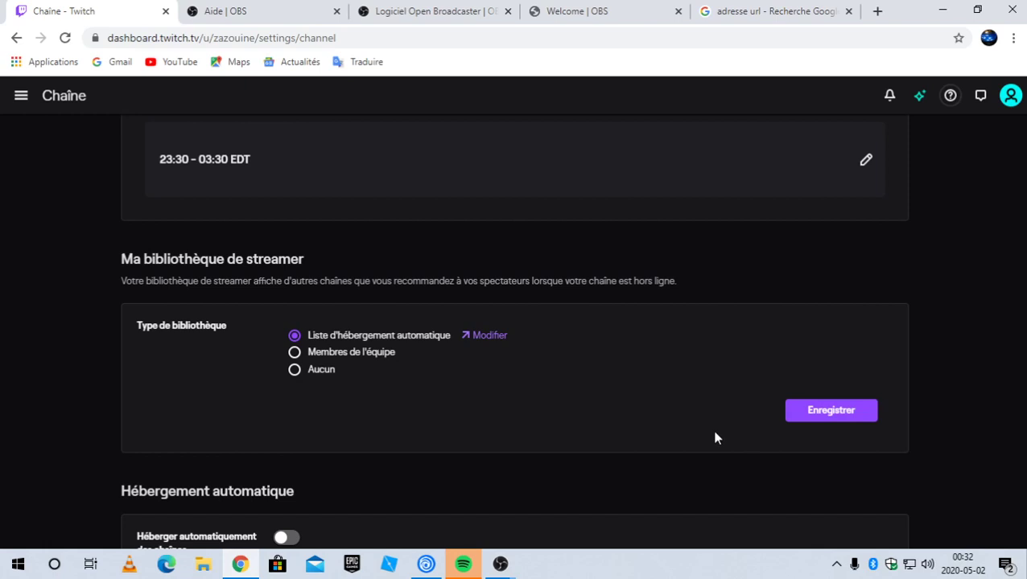
scroll(708, 434, down, 5)
scroll(676, 444, down, 20)
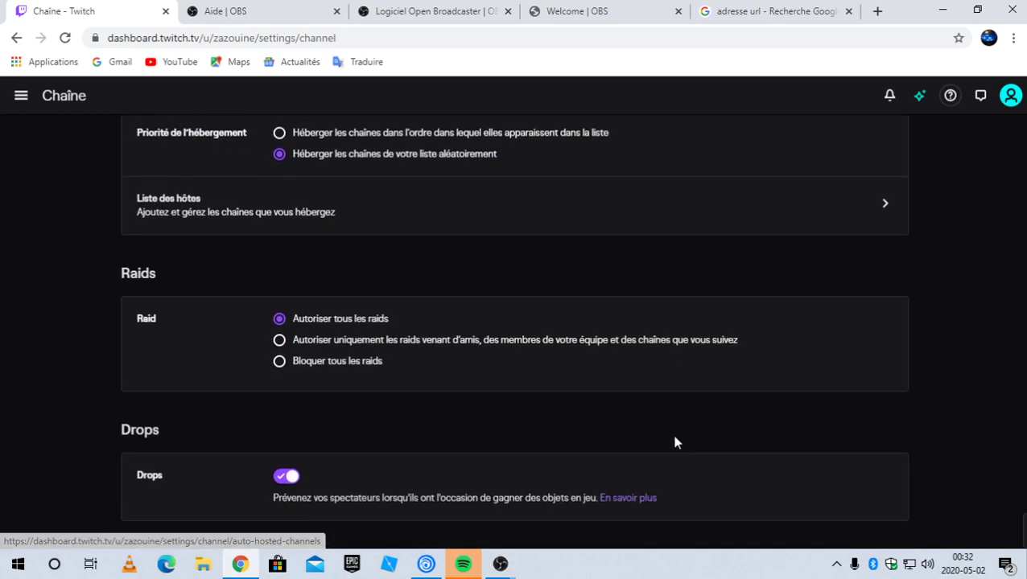
scroll(675, 439, up, 15)
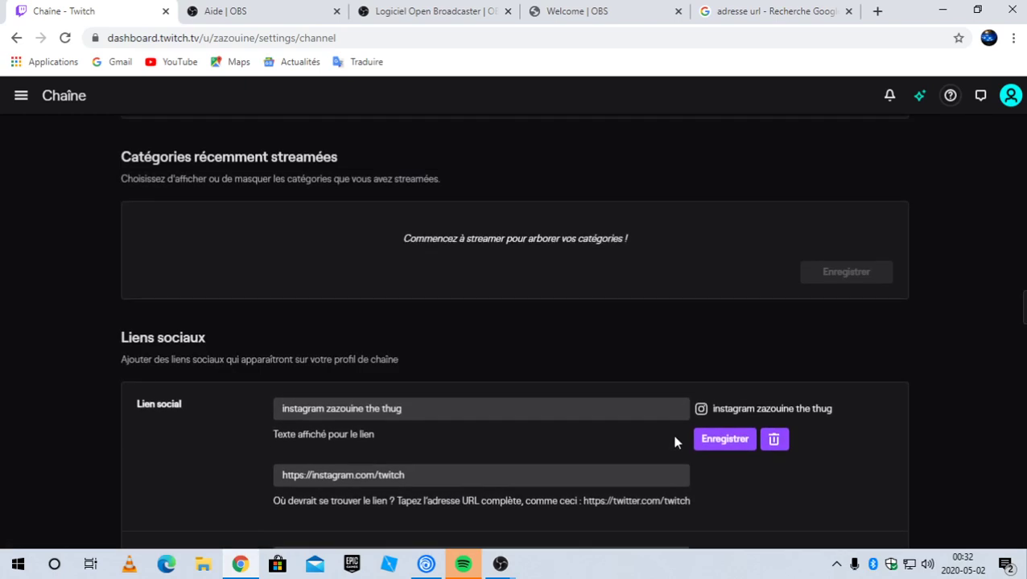
scroll(719, 450, down, 3)
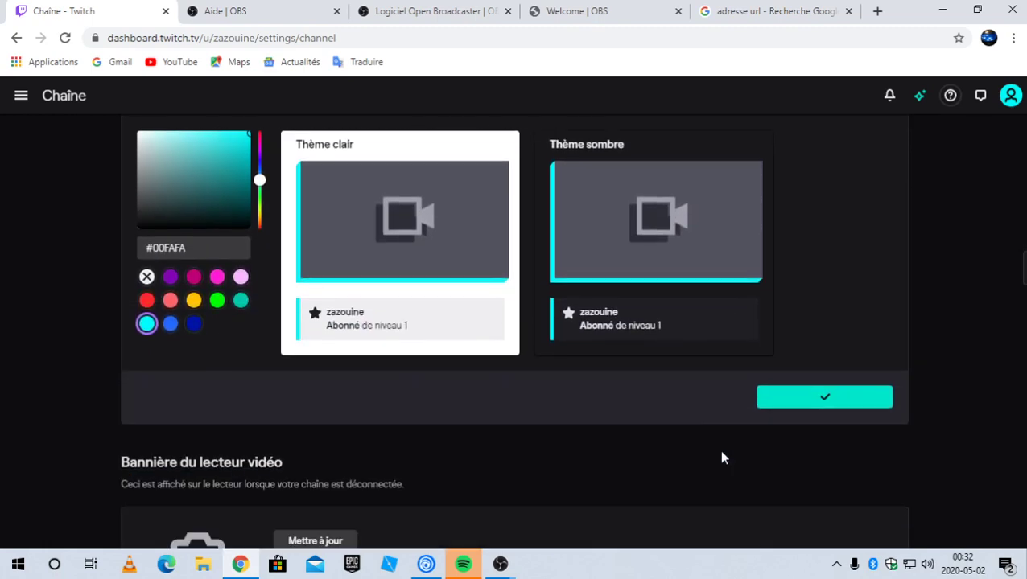
scroll(784, 414, up, 9)
scroll(757, 425, up, 10)
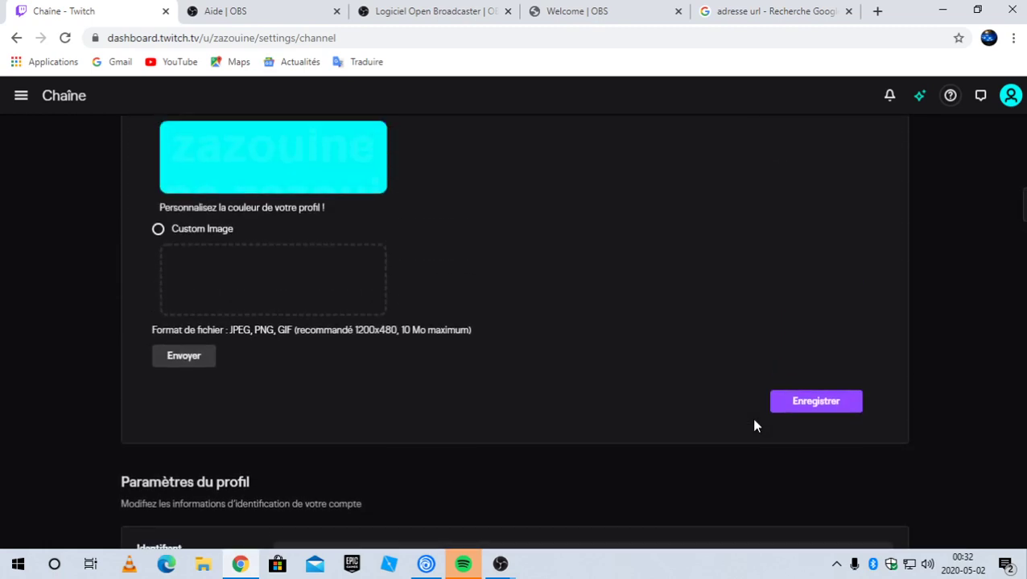
scroll(754, 426, down, 10)
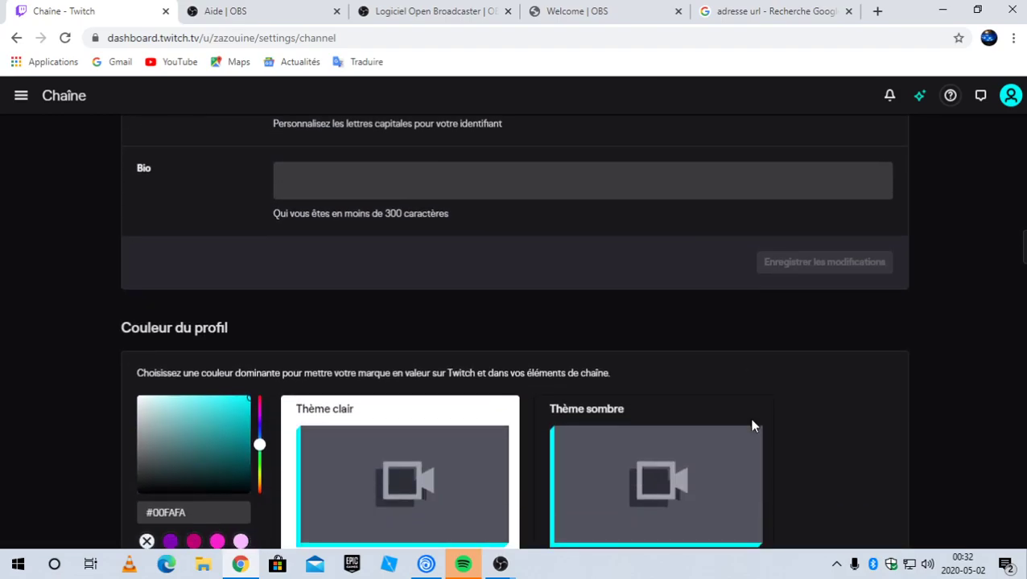
scroll(754, 424, up, 2)
scroll(728, 454, down, 4)
scroll(714, 474, down, 10)
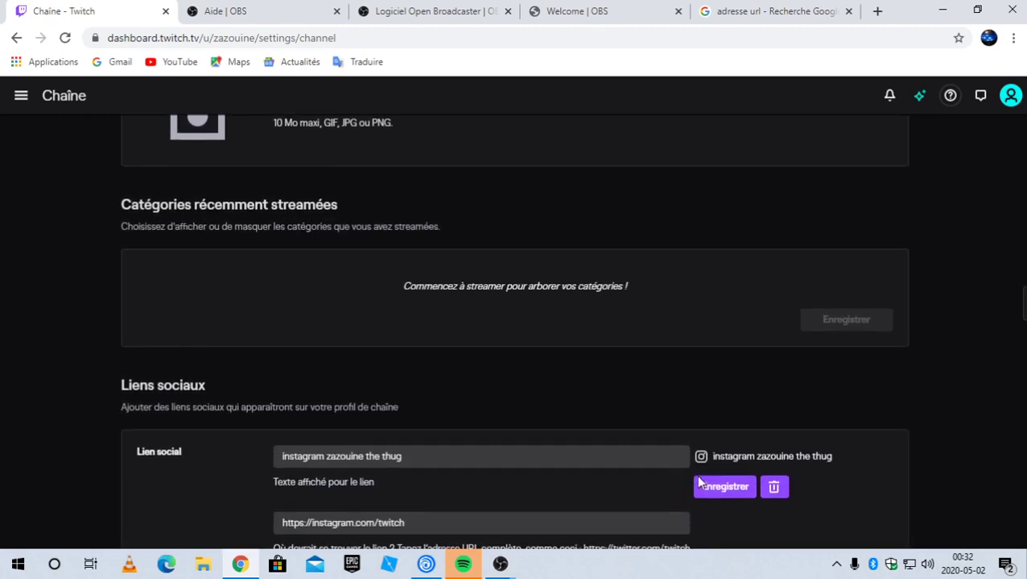
scroll(706, 481, down, 1)
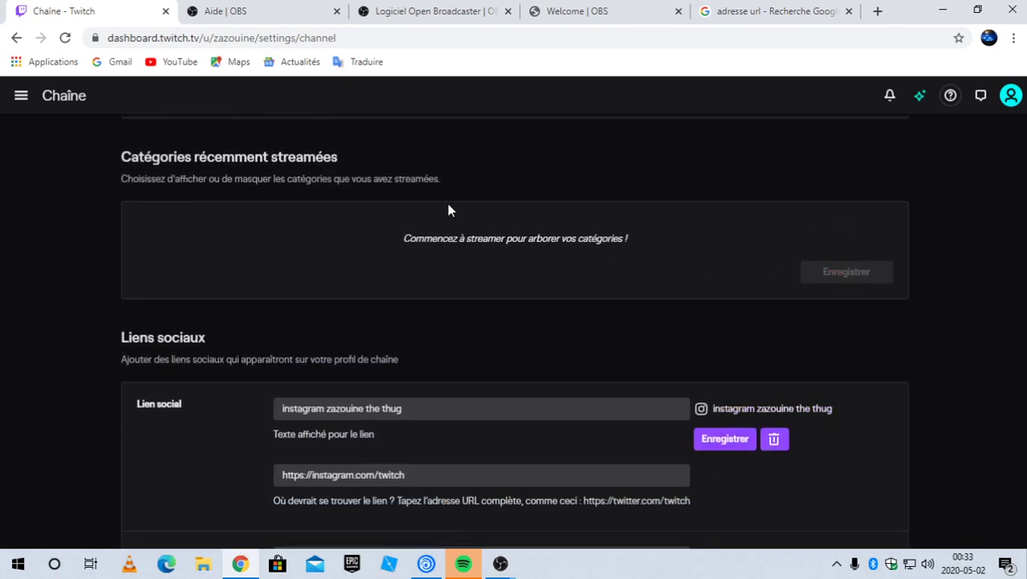
scroll(408, 238, down, 8)
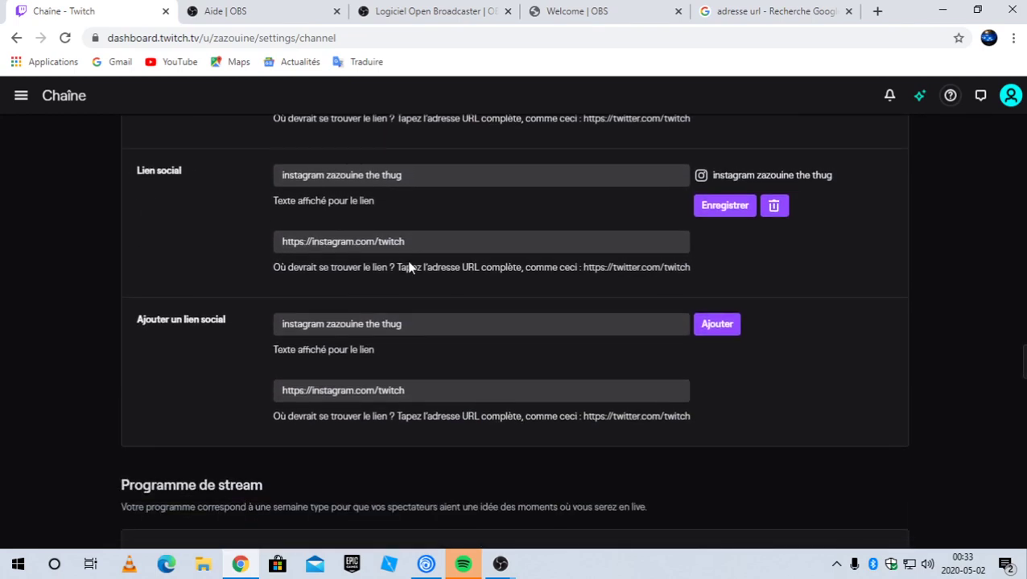
click(699, 324)
Try to save a 4-hour samedi stream starting at 12:00am in the stream schedule
scroll(589, 344, down, 1)
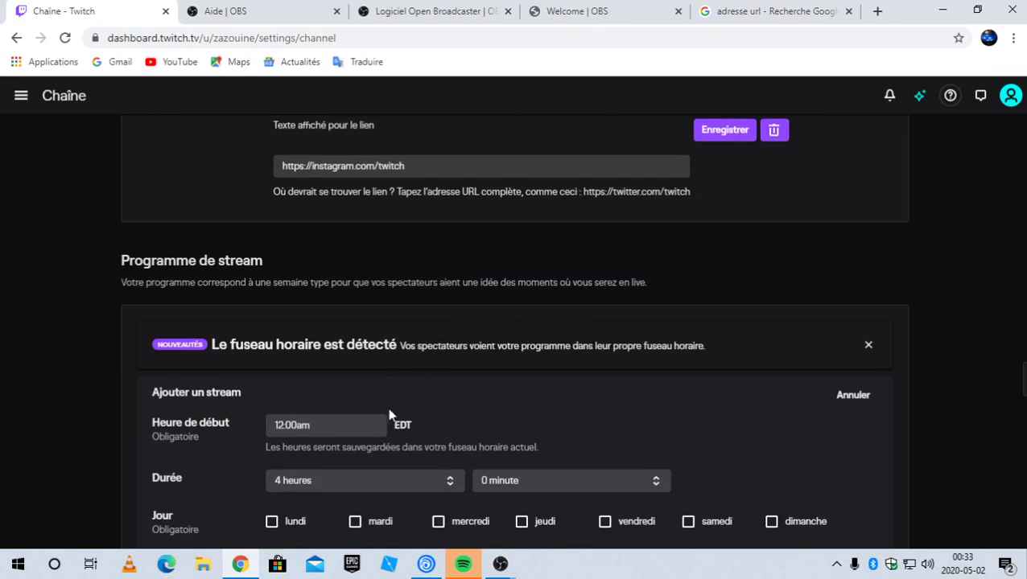
scroll(385, 406, down, 1)
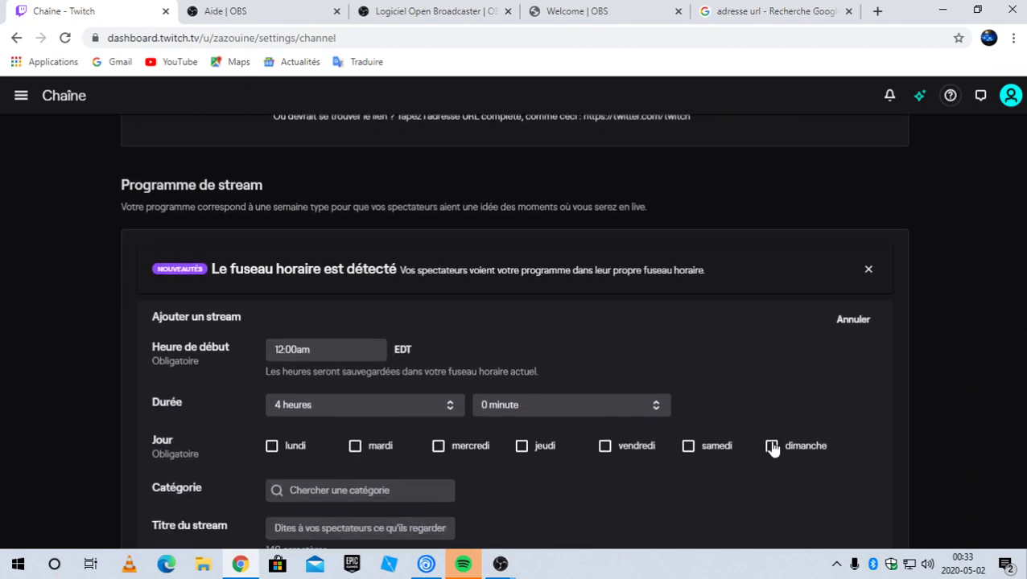
click(722, 451)
scroll(740, 452, down, 2)
click(795, 424)
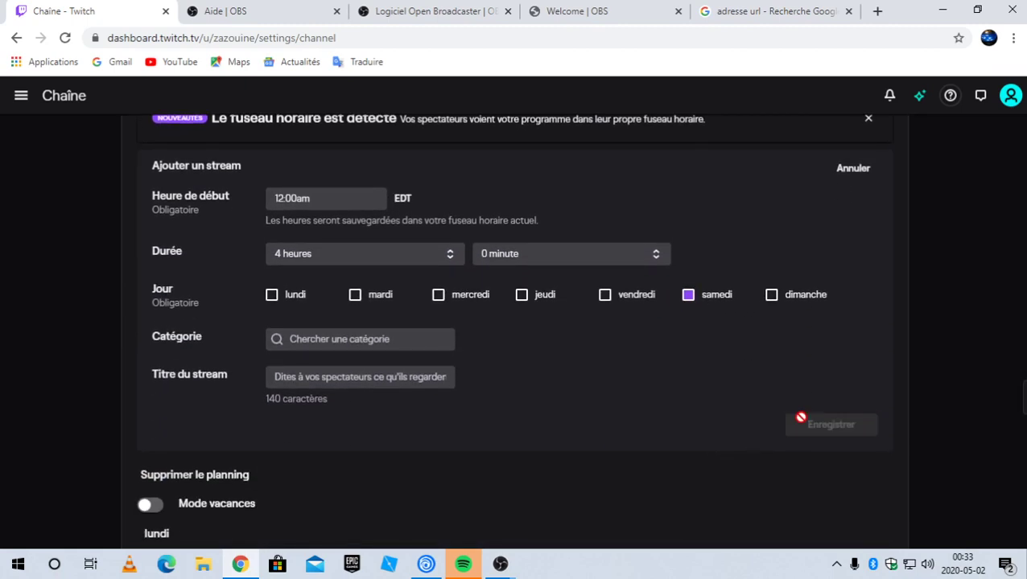
Set the new stream's start time to 4:00am and its day to samedi
click(379, 206)
scroll(312, 256, down, 3)
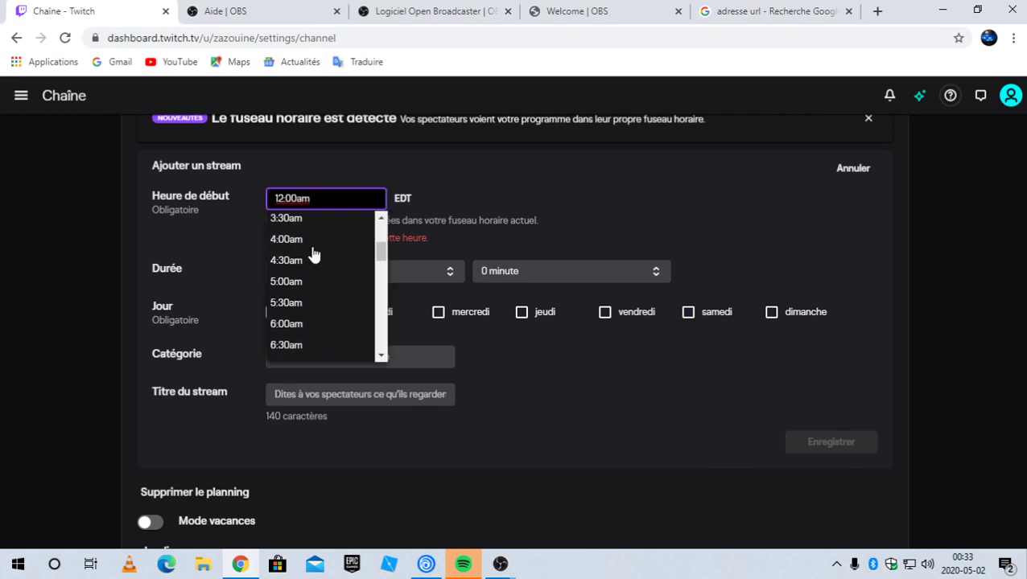
click(312, 244)
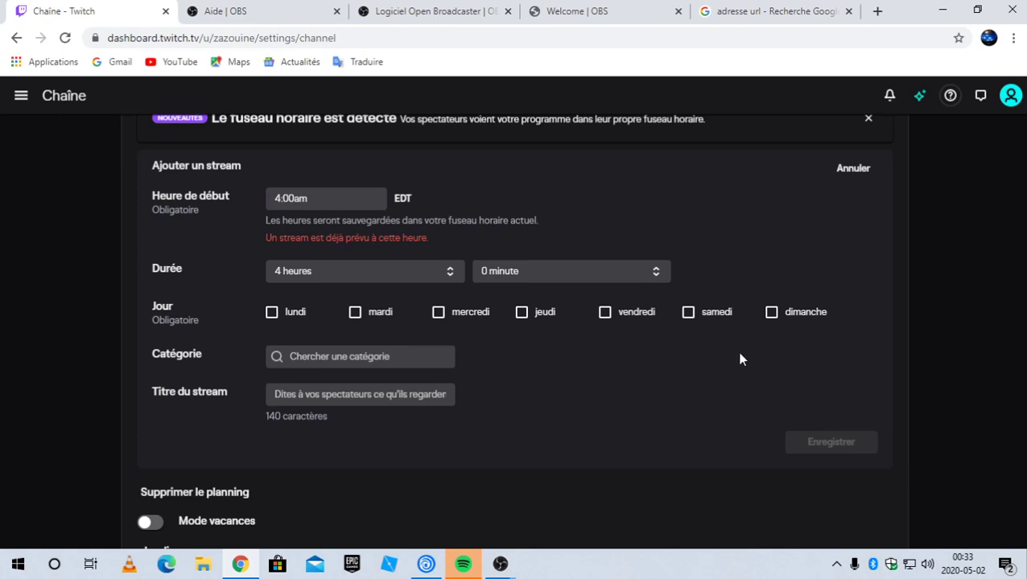
click(688, 312)
Set the new stream's duration to 2 heures and 30 minutes
click(614, 278)
click(595, 316)
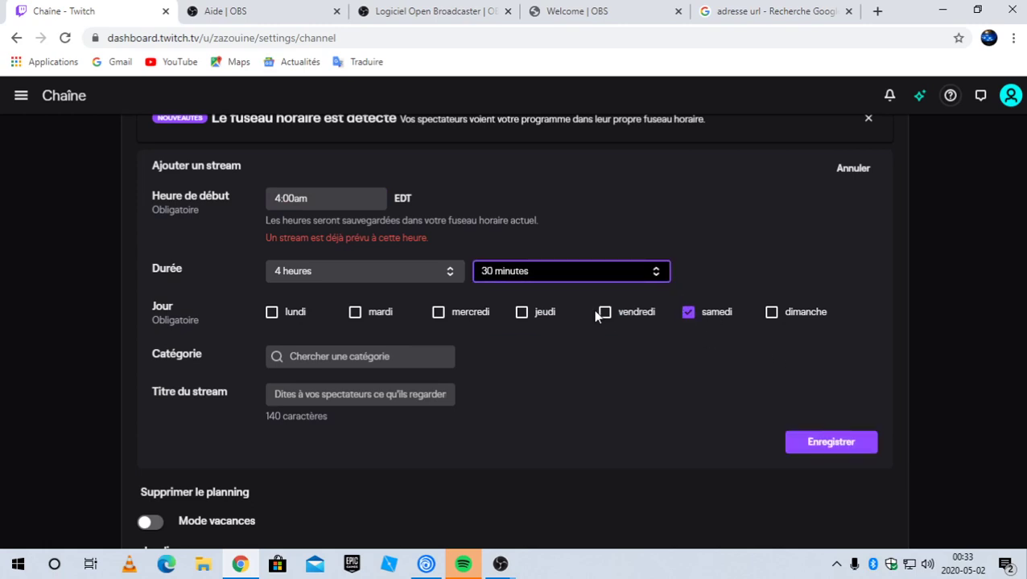
click(456, 277)
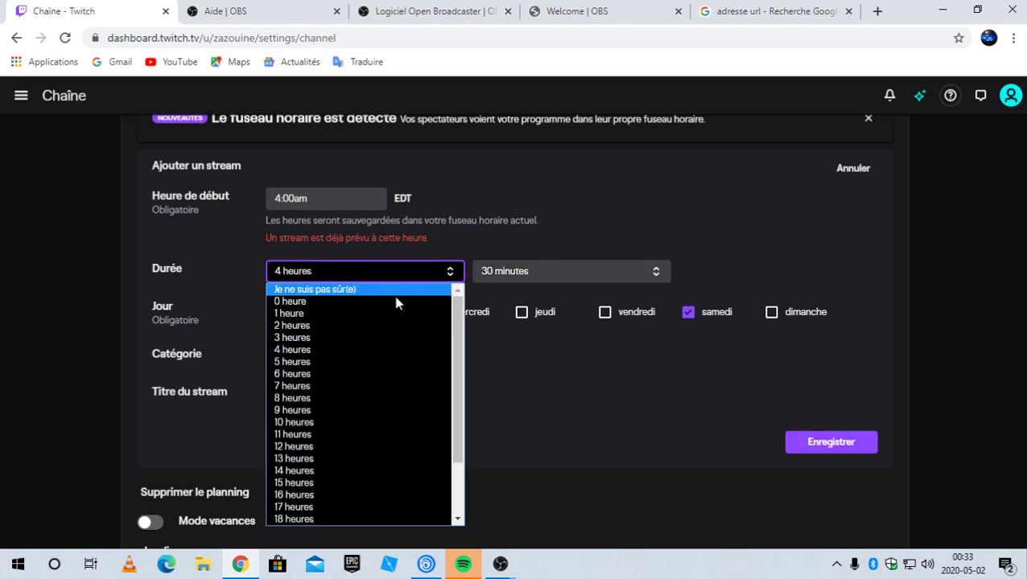
click(376, 315)
click(360, 278)
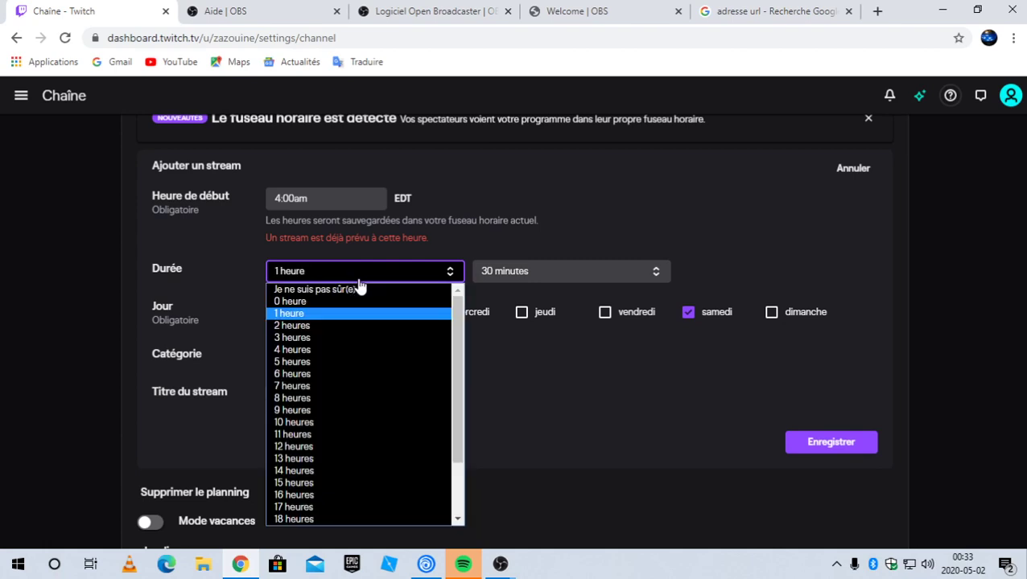
click(346, 324)
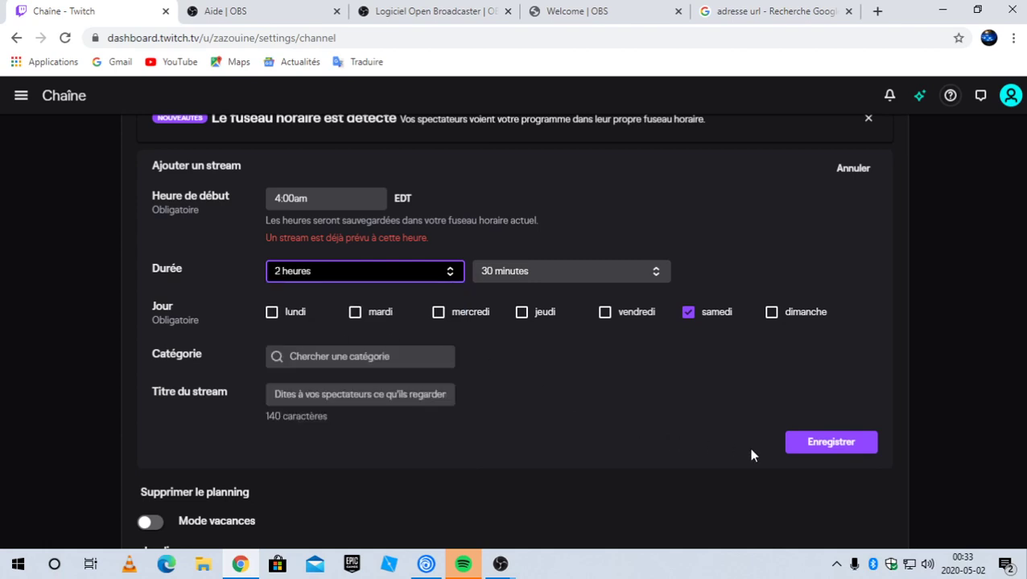
Set the category to Fortnite and the title to "the crew 2 et fornite", and save the 4:00am samedi stream
click(416, 356)
text(f)
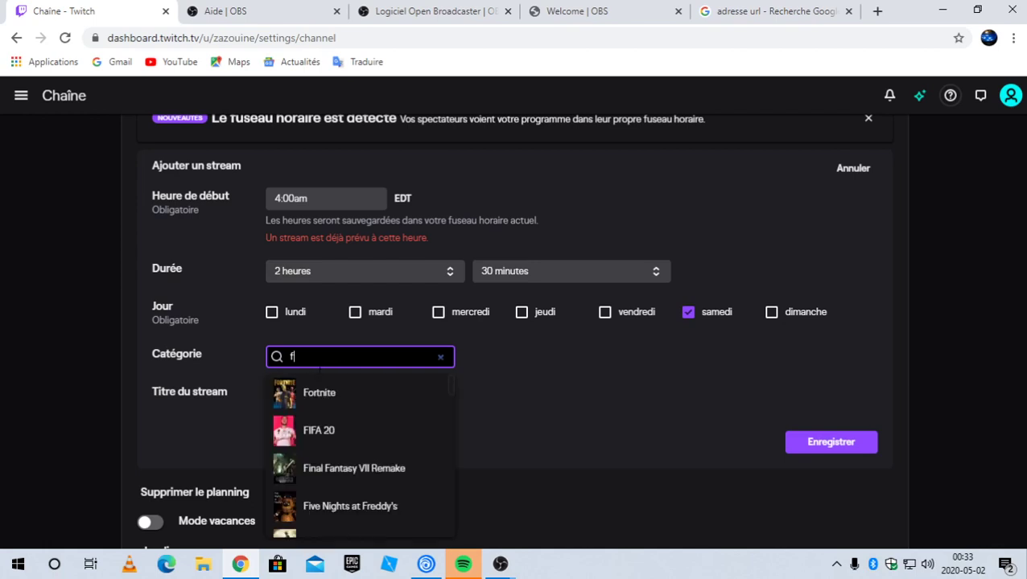
click(281, 400)
click(328, 400)
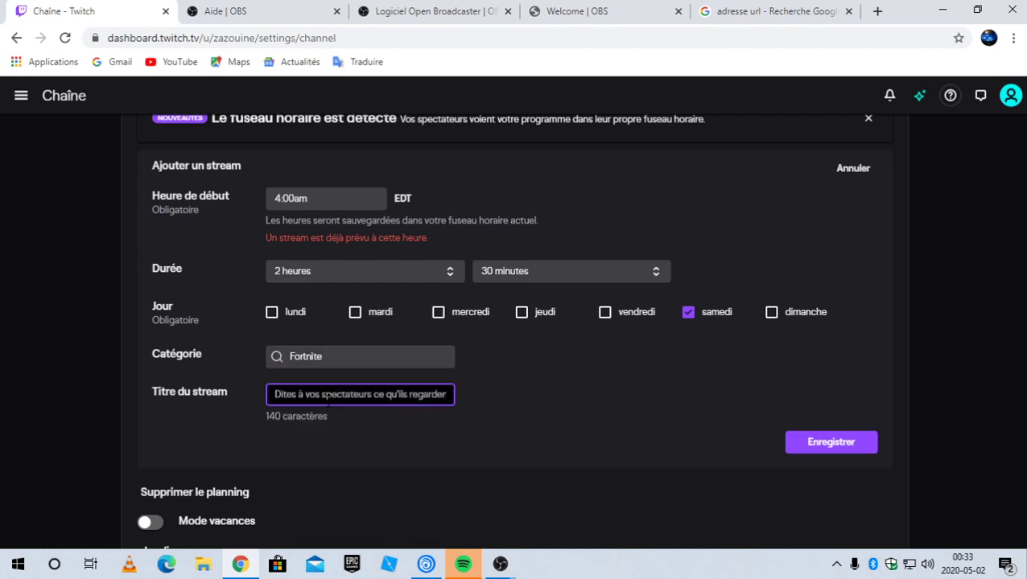
text(the crew 2 et forni)
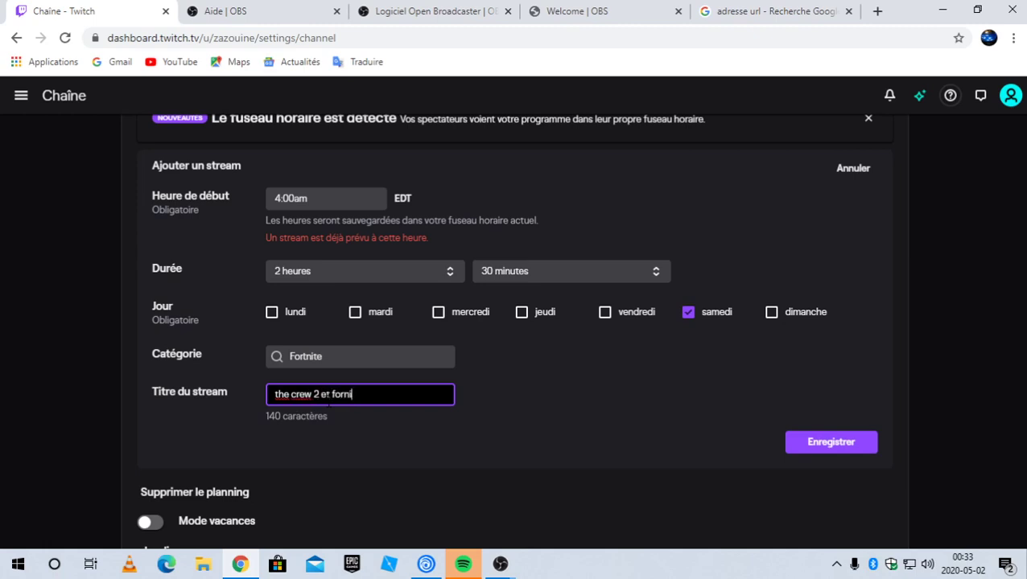
text(te)
click(851, 452)
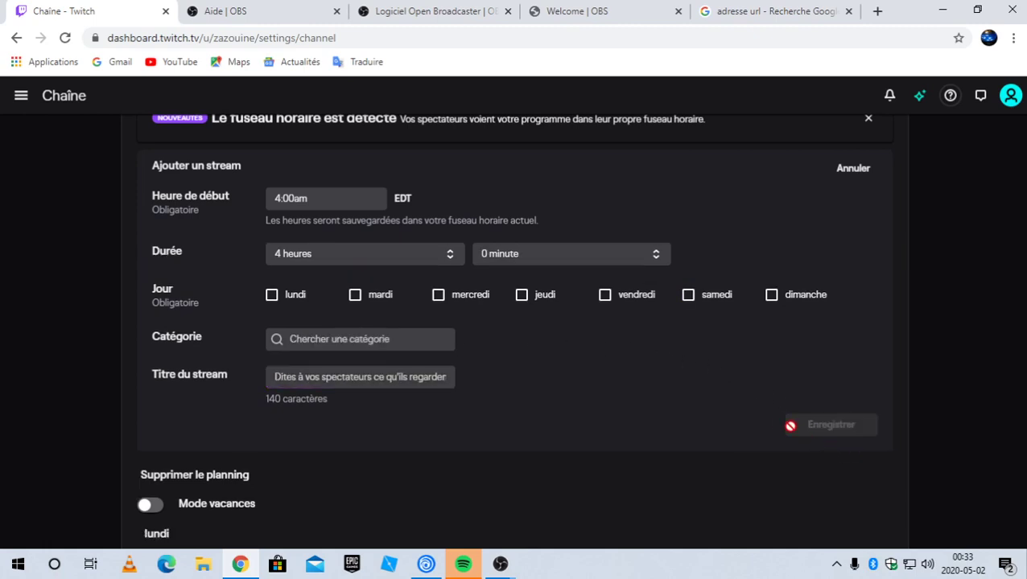
Turn on the schedule's vacation mode (Mode vacances) and switch it back off
scroll(585, 406, down, 2)
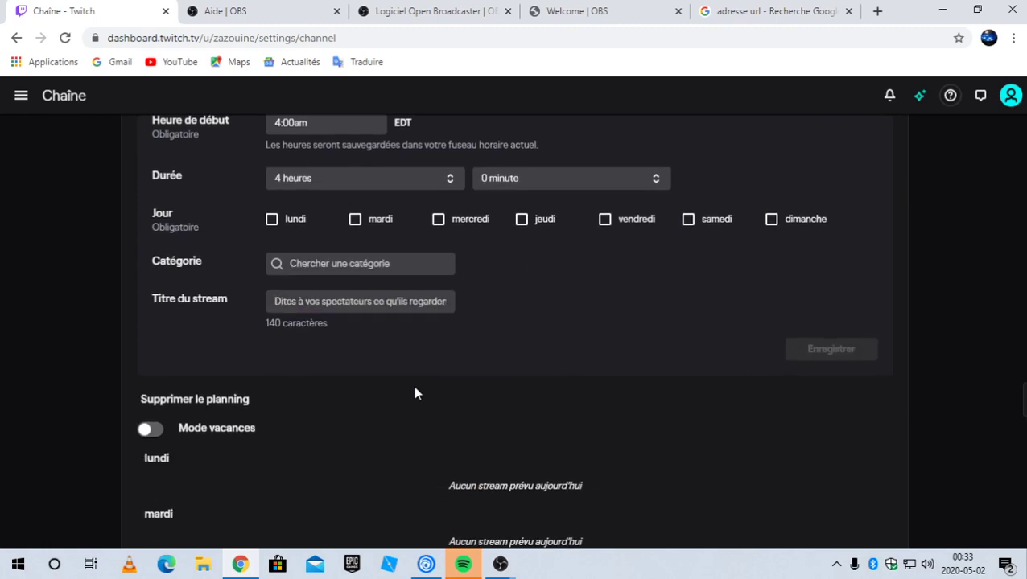
click(151, 354)
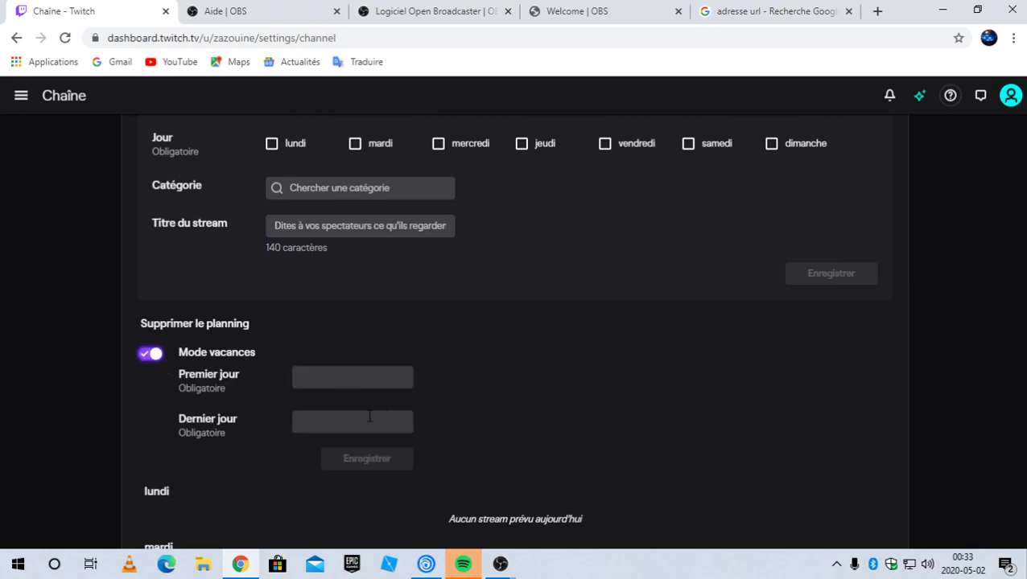
click(151, 354)
Save the streamer library with its type set to Liste d'hébergement automatique
scroll(279, 423, down, 1)
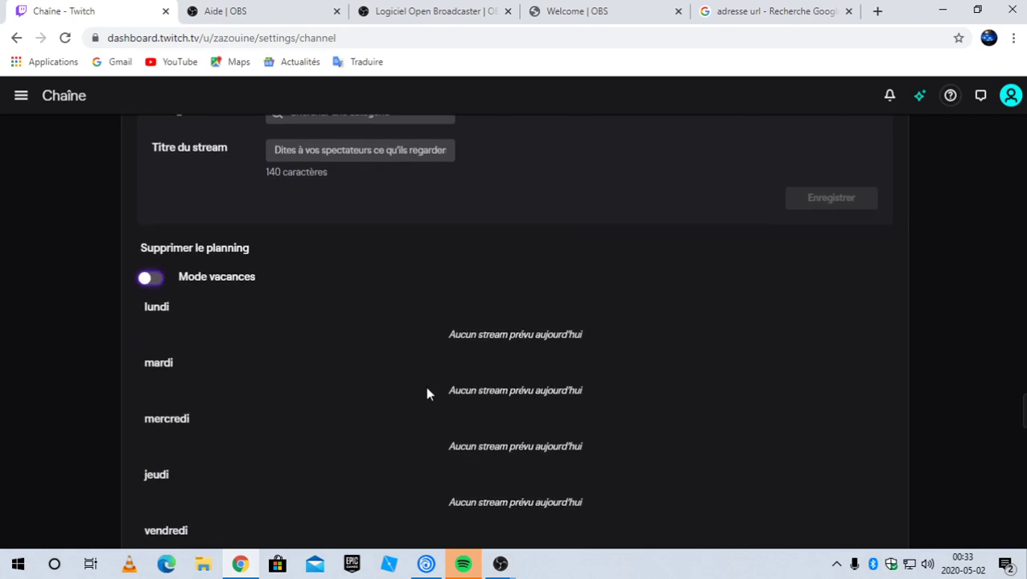
scroll(406, 391, down, 4)
scroll(410, 394, down, 2)
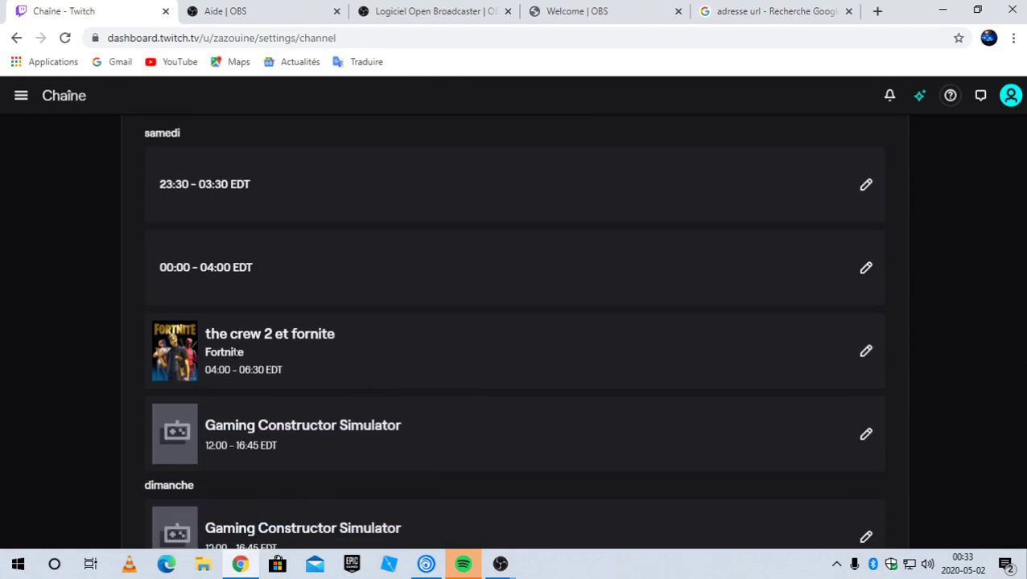
scroll(236, 354, down, 5)
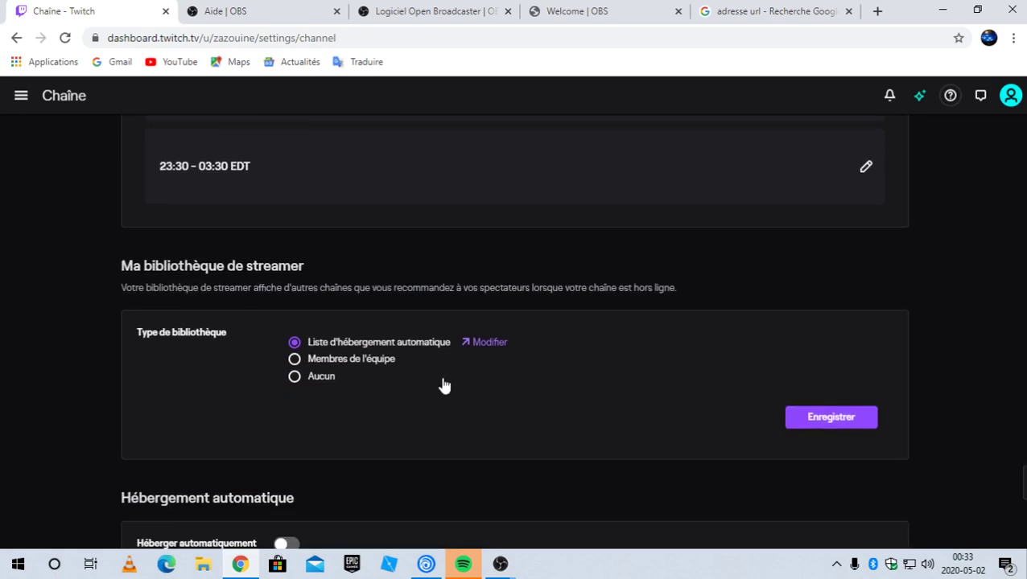
click(819, 424)
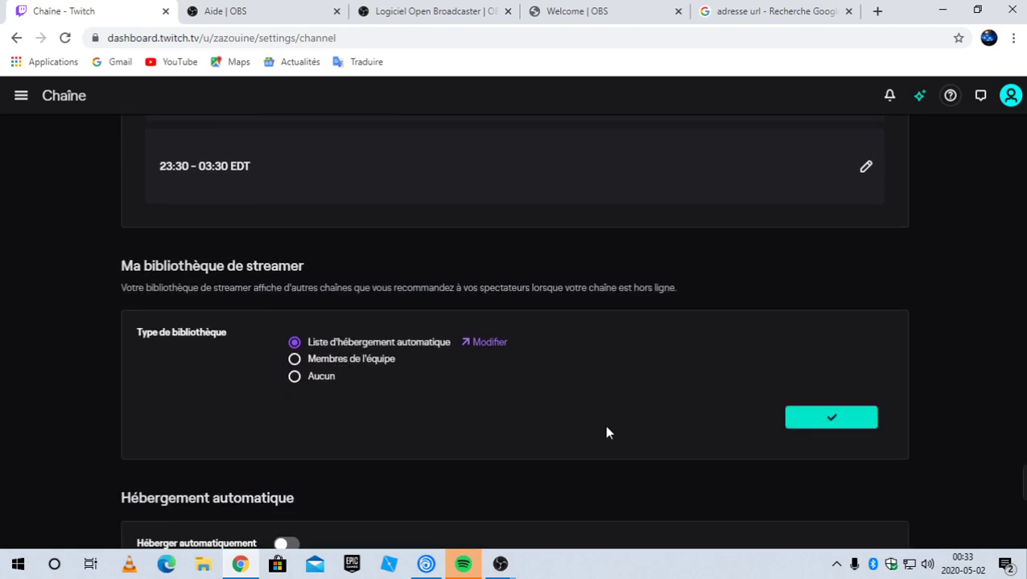
Enable automatic hosting of channels, hosting of the team's channels and hosting of pre-recorded videos
scroll(607, 433, down, 5)
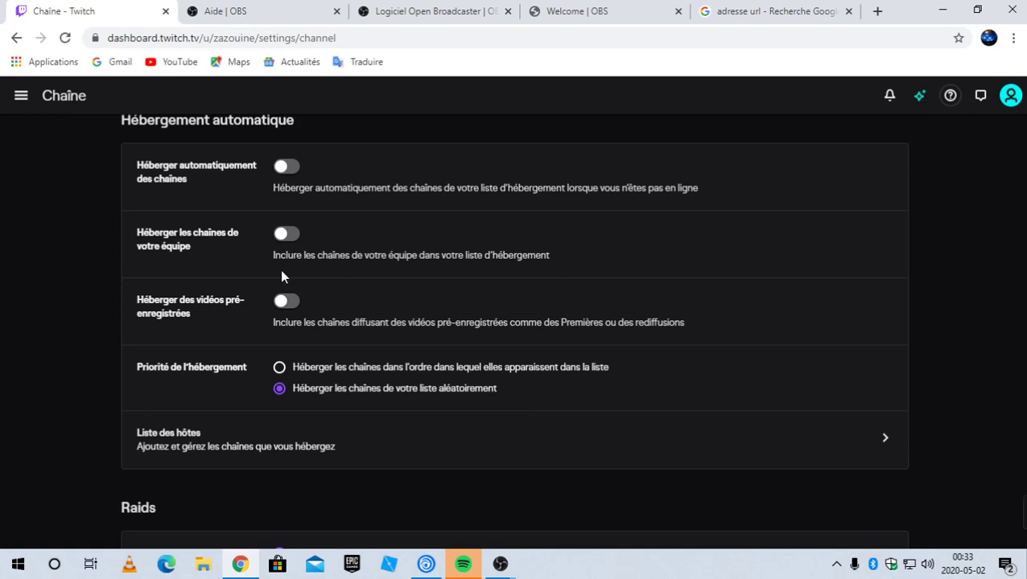
scroll(293, 303, down, 3)
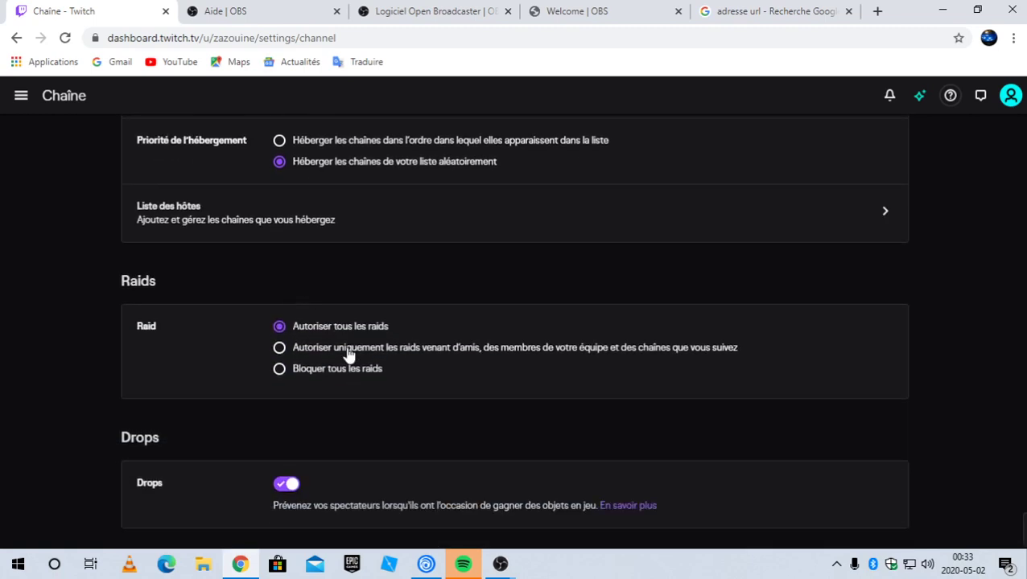
scroll(348, 354, down, 1)
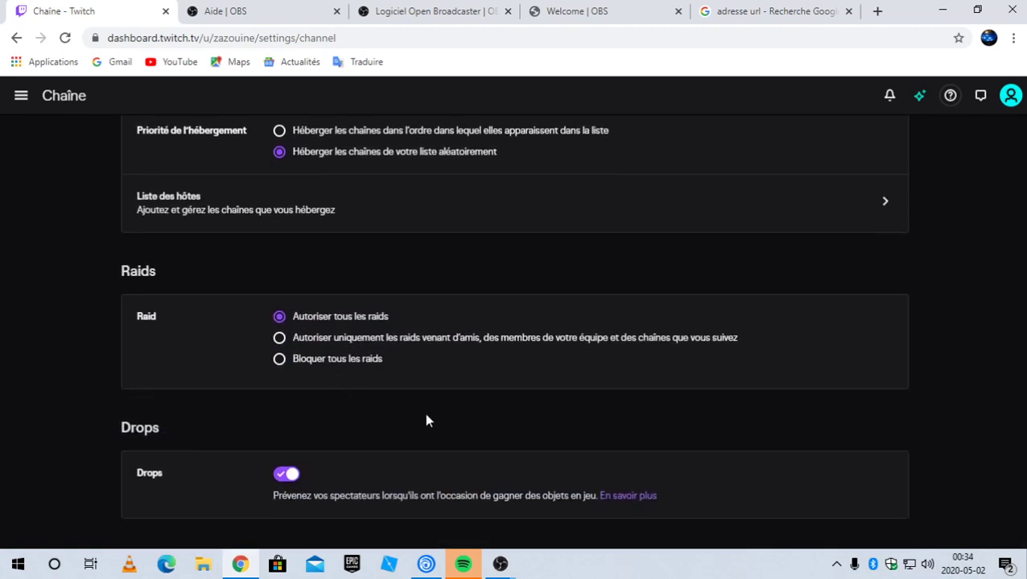
scroll(389, 378, up, 7)
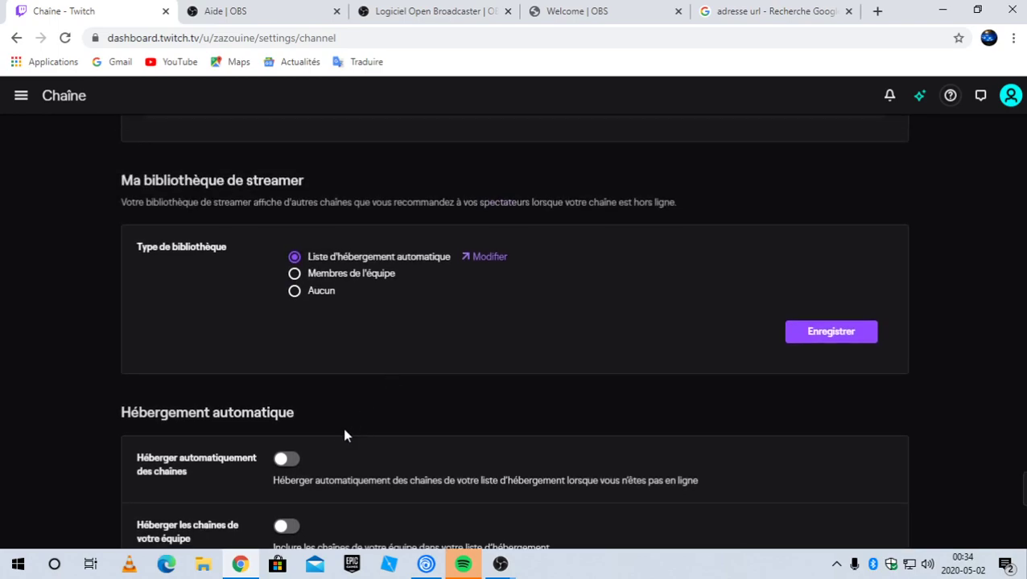
click(287, 460)
click(286, 527)
scroll(287, 527, down, 1)
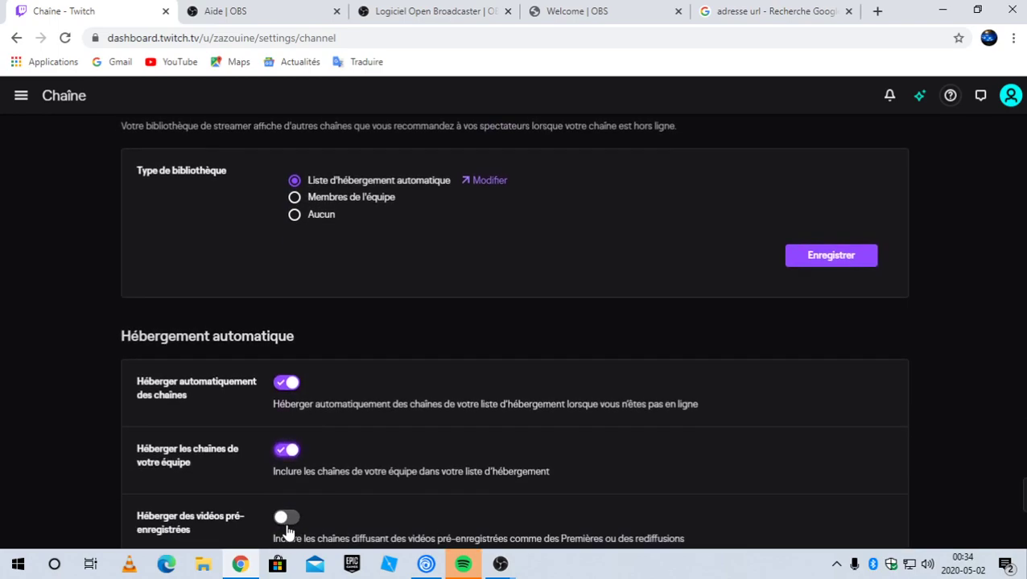
scroll(287, 531, down, 1)
click(288, 444)
scroll(305, 470, up, 1)
scroll(305, 471, down, 10)
scroll(306, 477, up, 10)
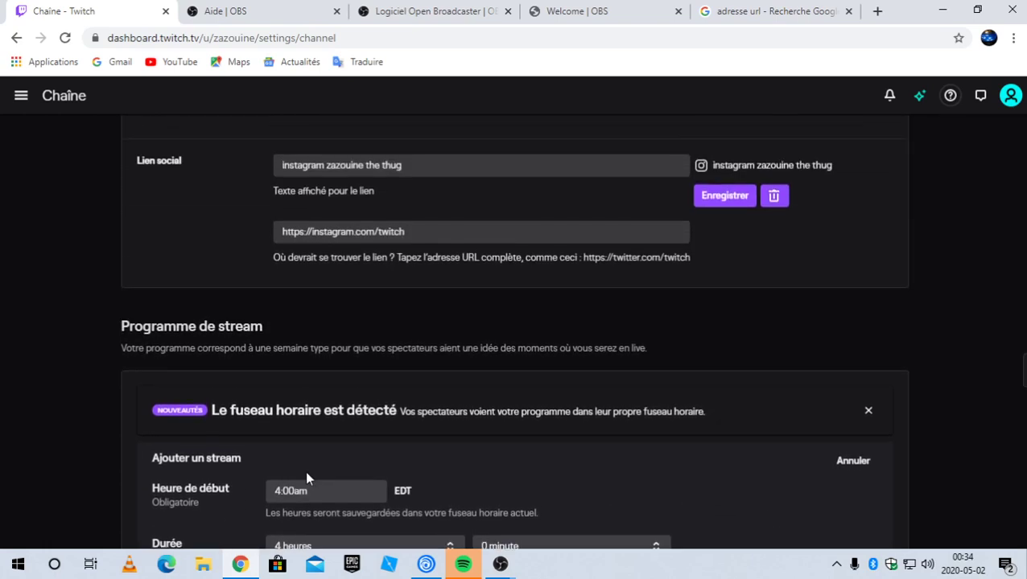
scroll(306, 478, up, 5)
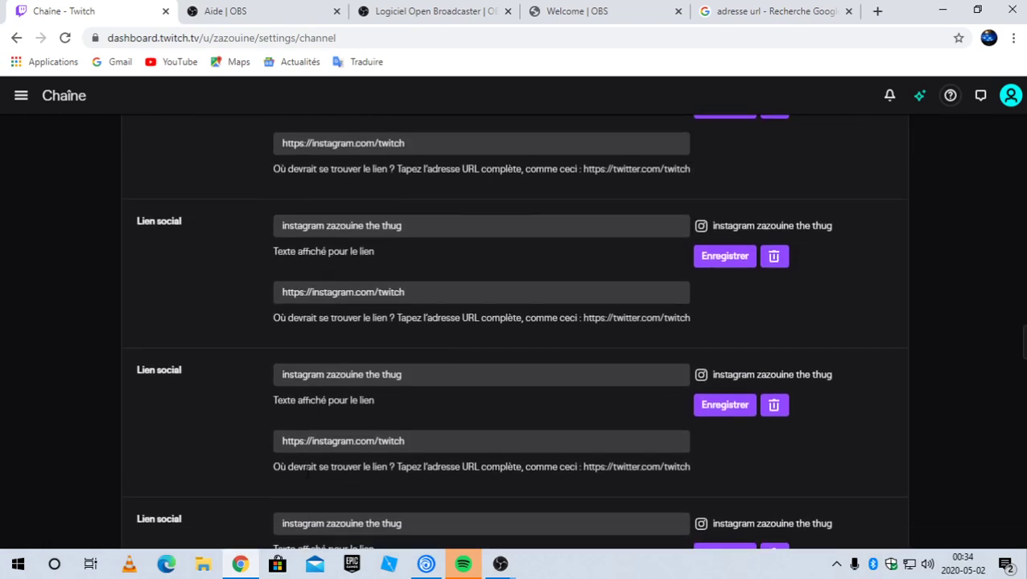
scroll(305, 478, up, 4)
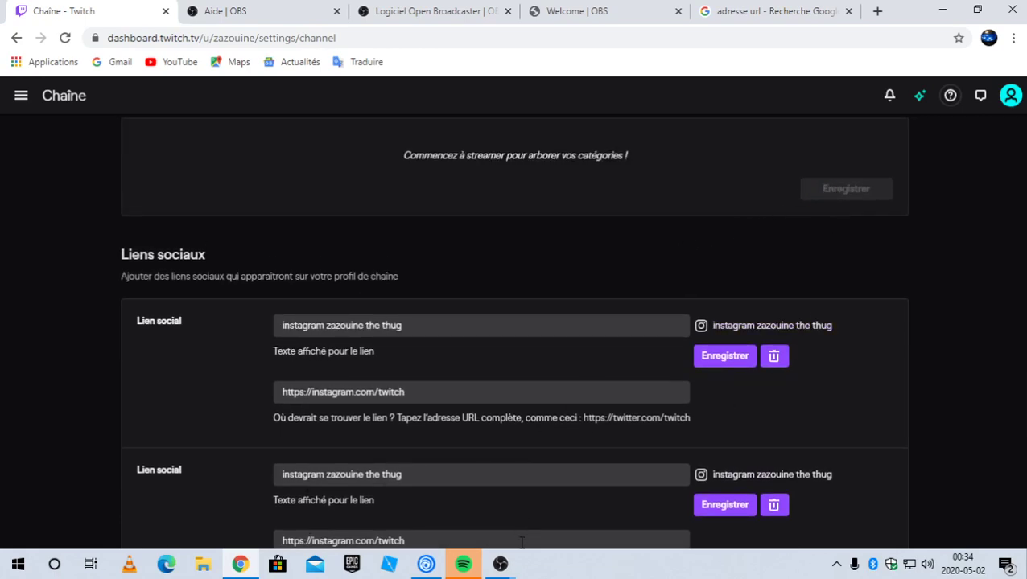
Switch to OBS and stop the recording
mouse_move(500, 564)
click(655, 499)
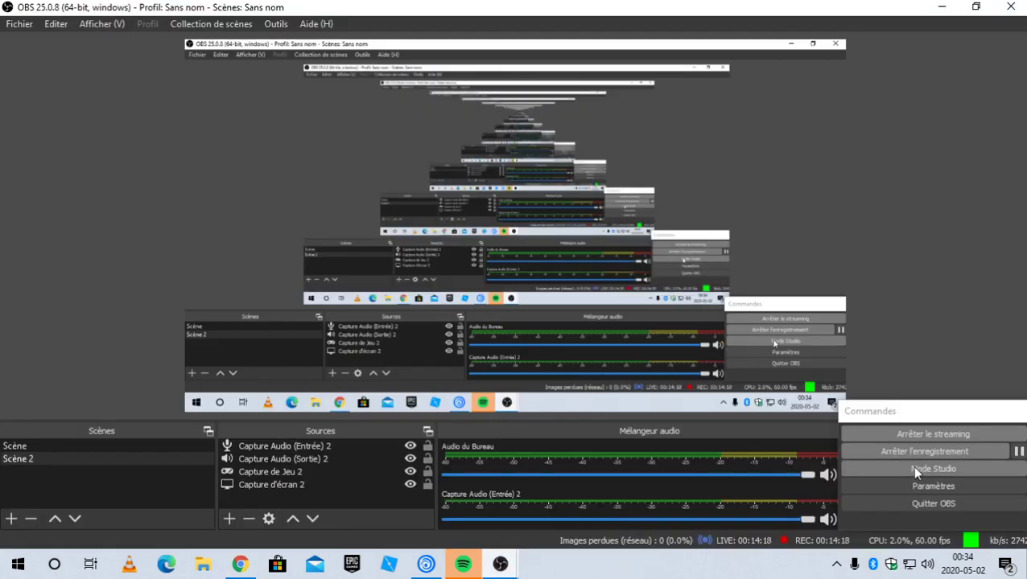
click(923, 450)
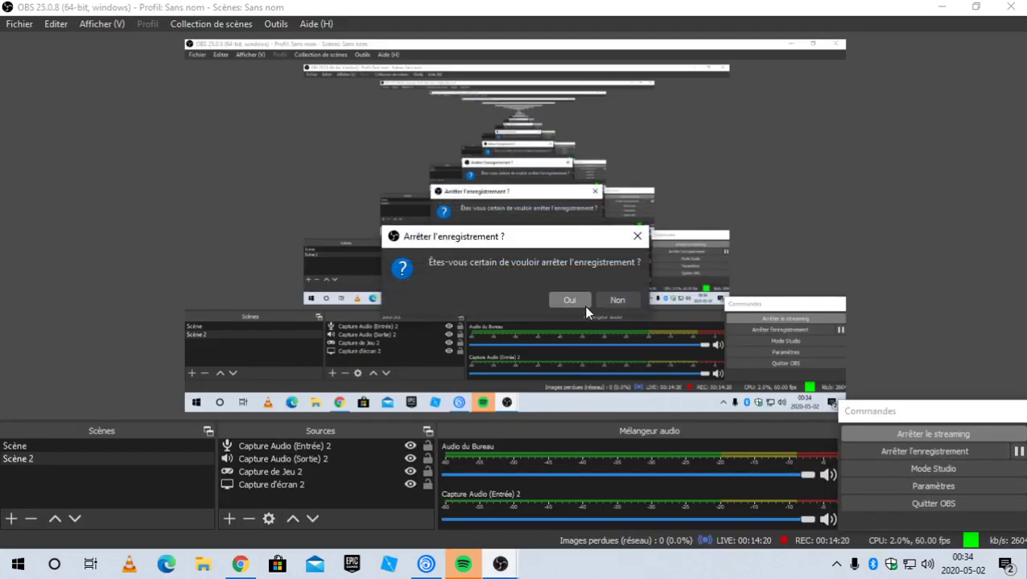